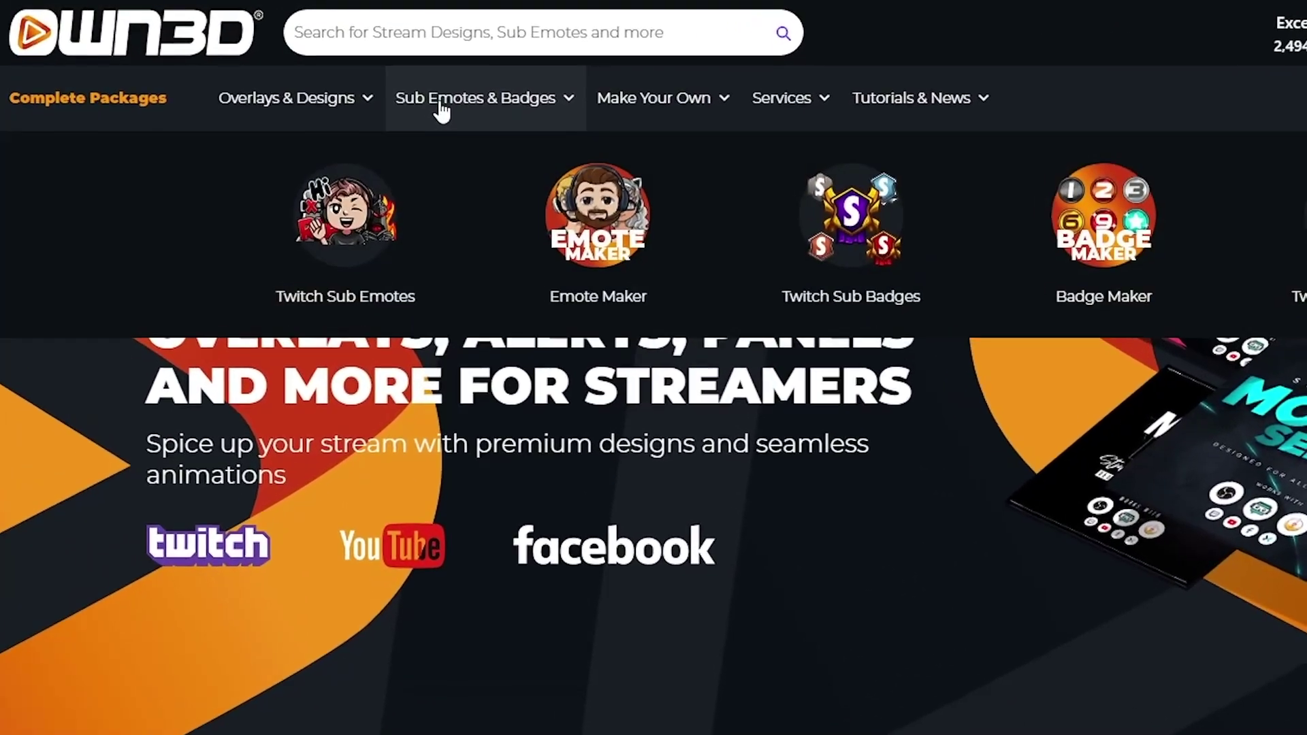
Open OWN3D's Emote Maker page from the Sub Emotes & Badges menu
left_click(613, 255)
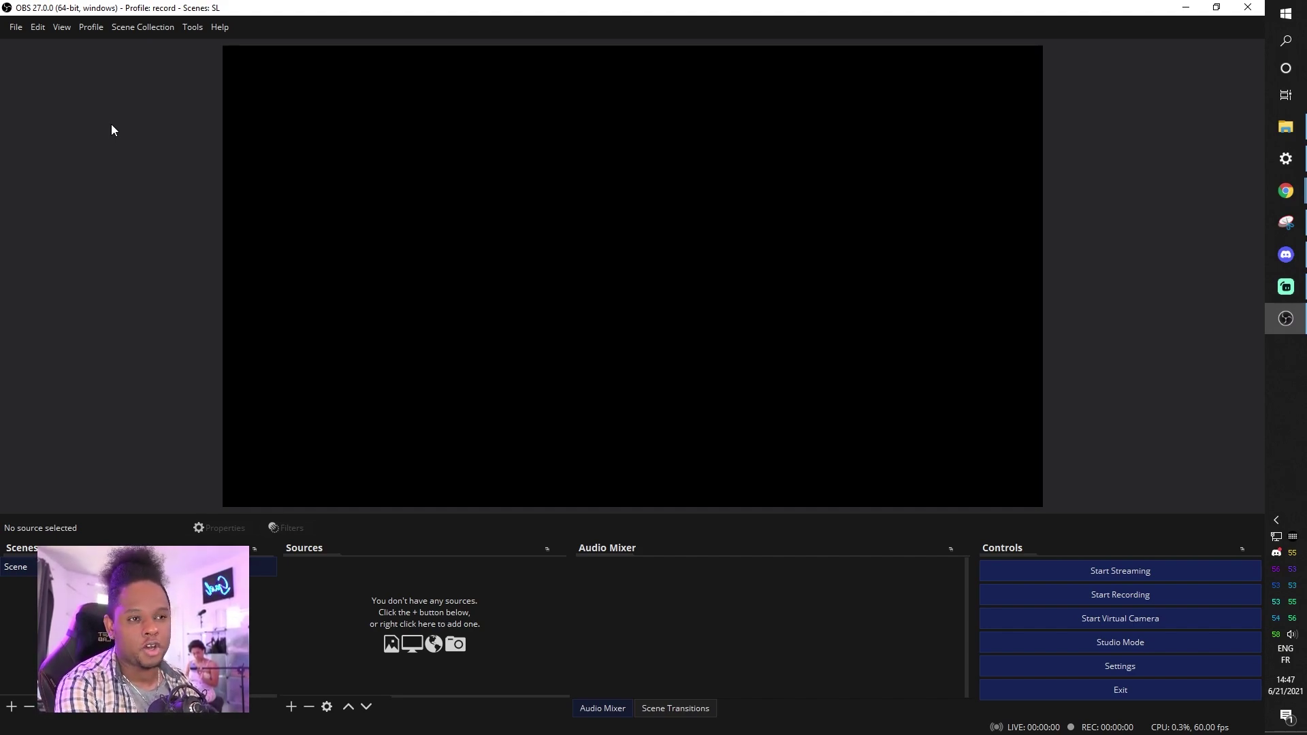
Create a new OBS profile named Streamelements
left_click(191, 28)
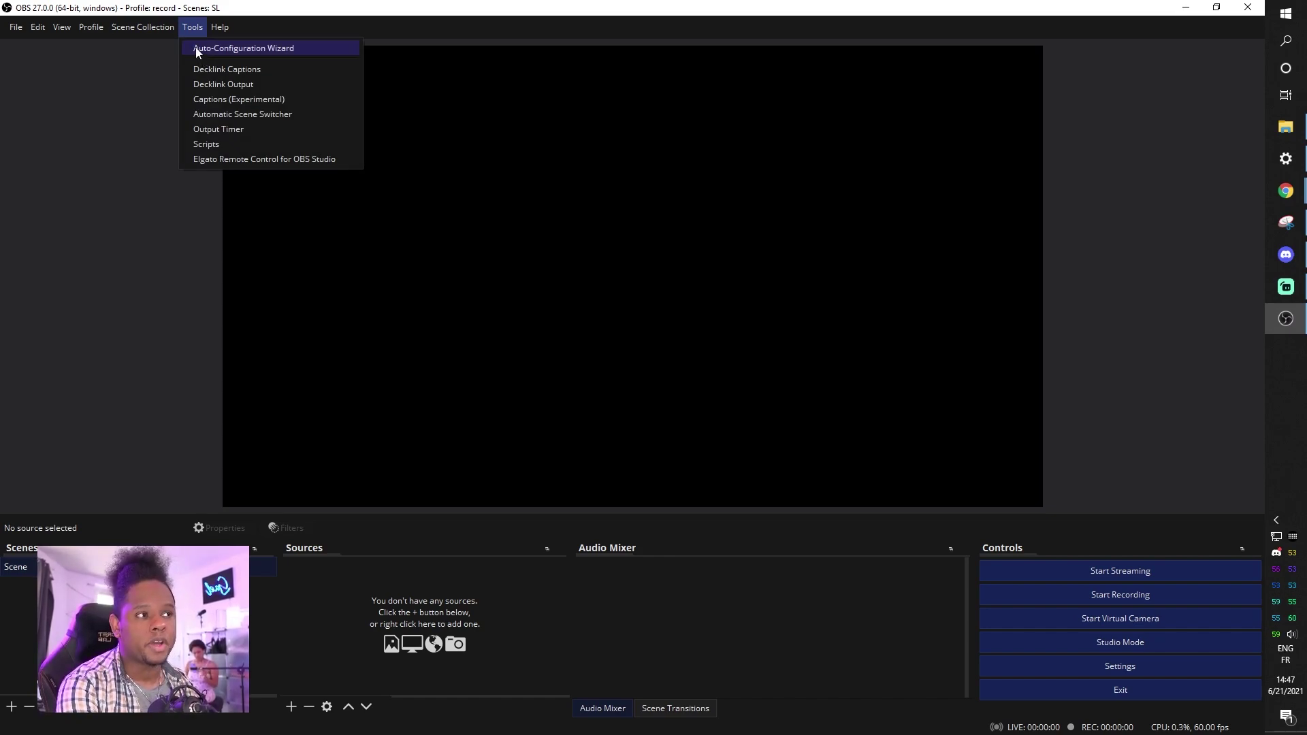
left_click(93, 51)
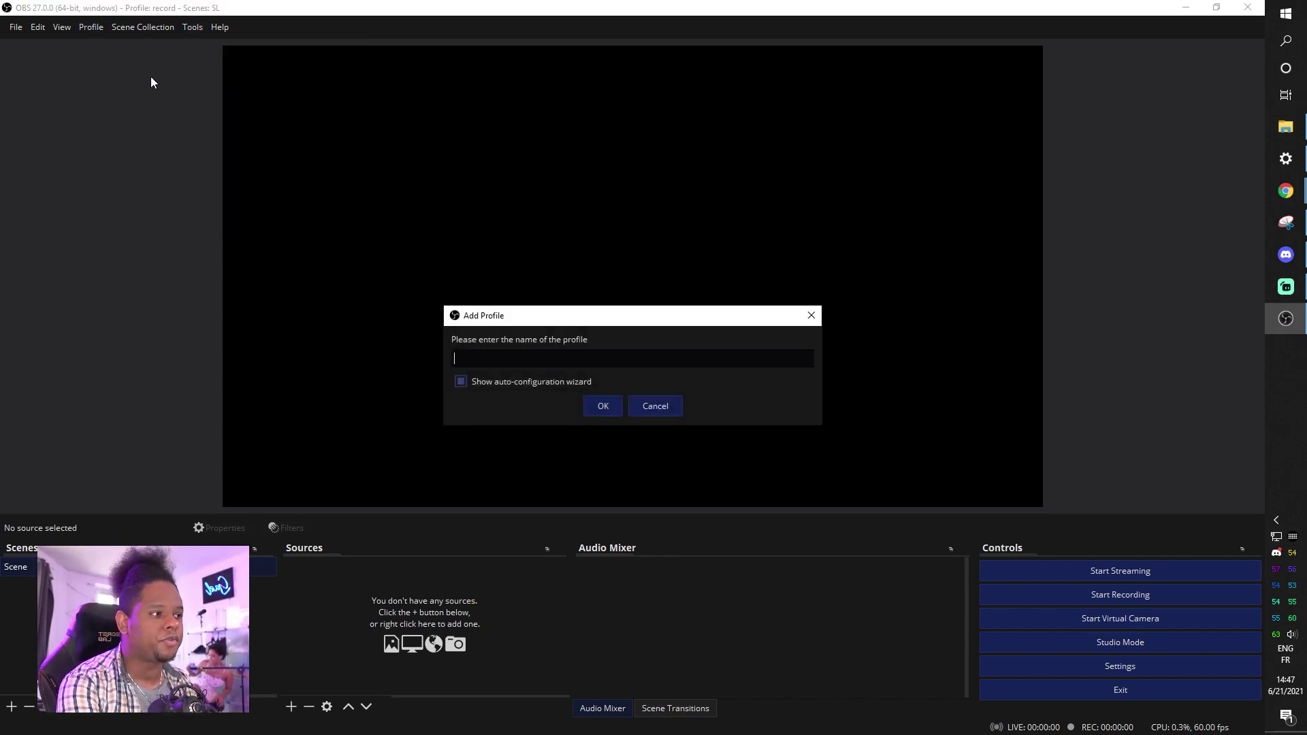
type("Streamelements")
left_click(593, 407)
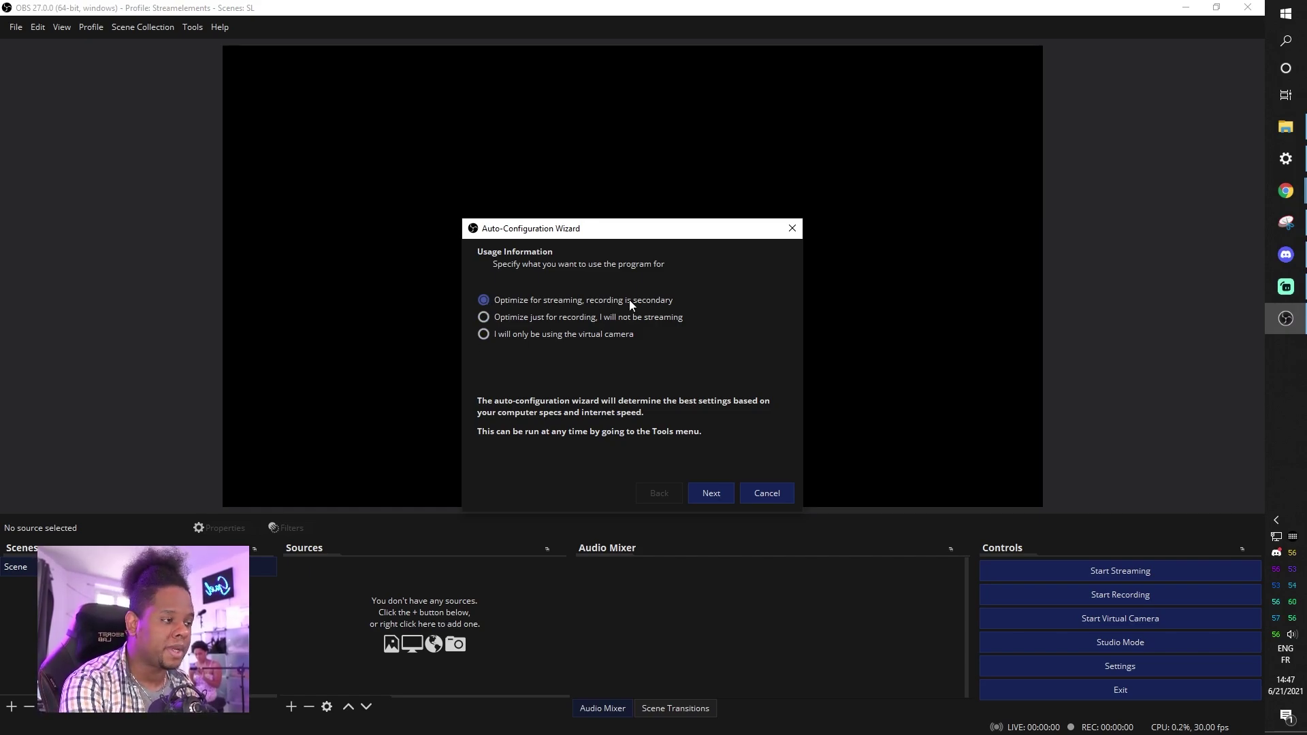
Auto-configure for streaming with suggested video, Twitch connected, bandwidth test, and apply settings
left_click(709, 492)
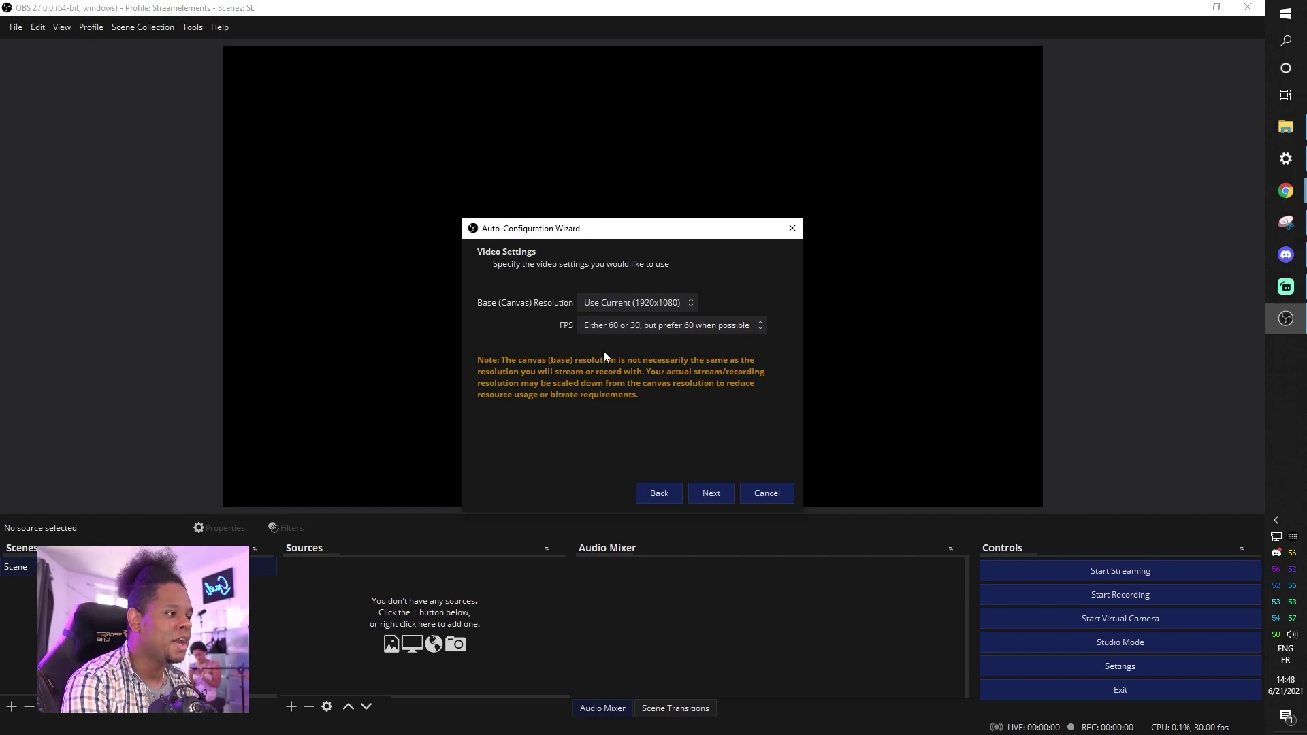
left_click(712, 496)
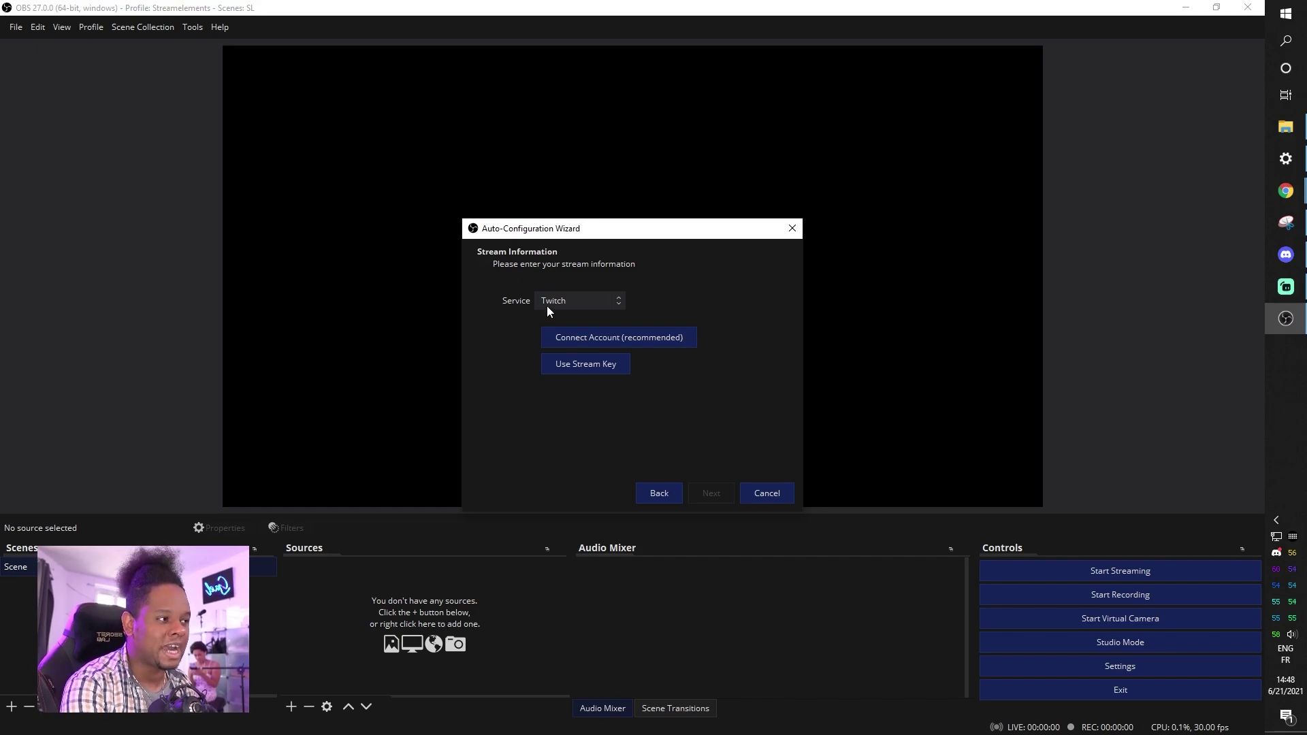
left_click(581, 340)
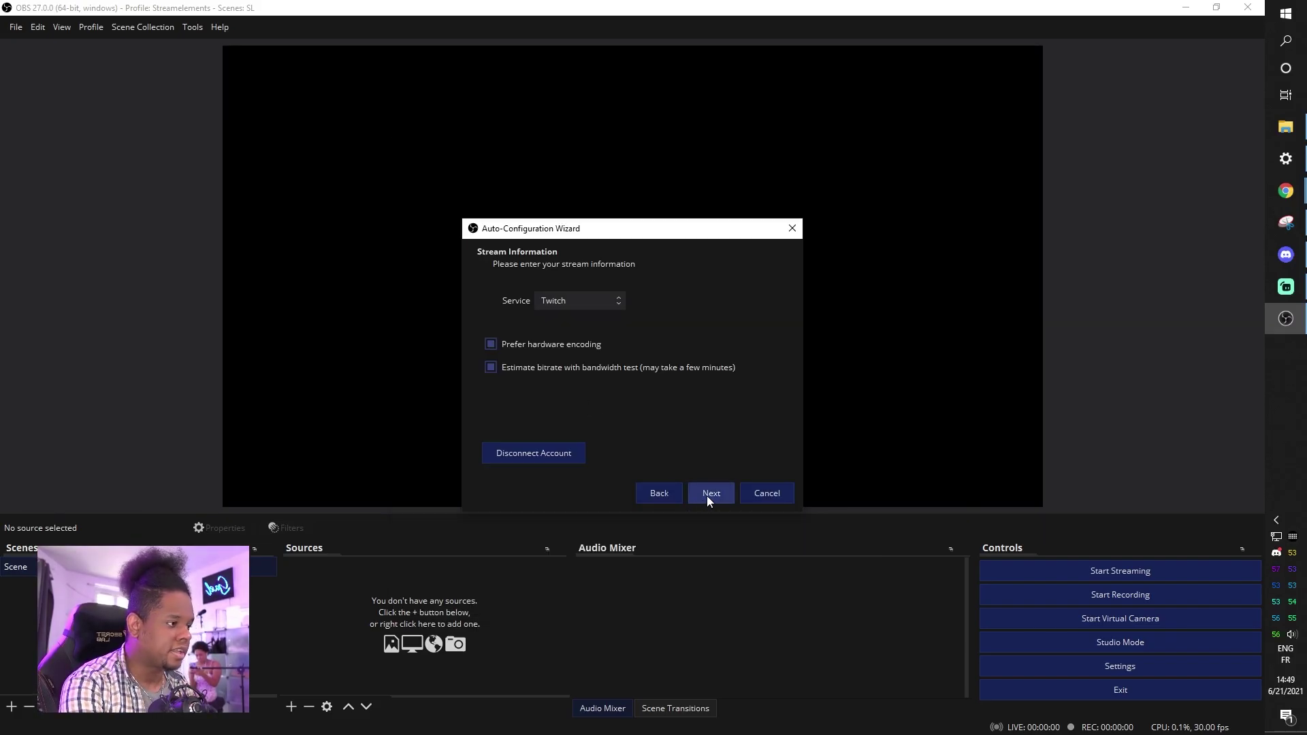
left_click(706, 495)
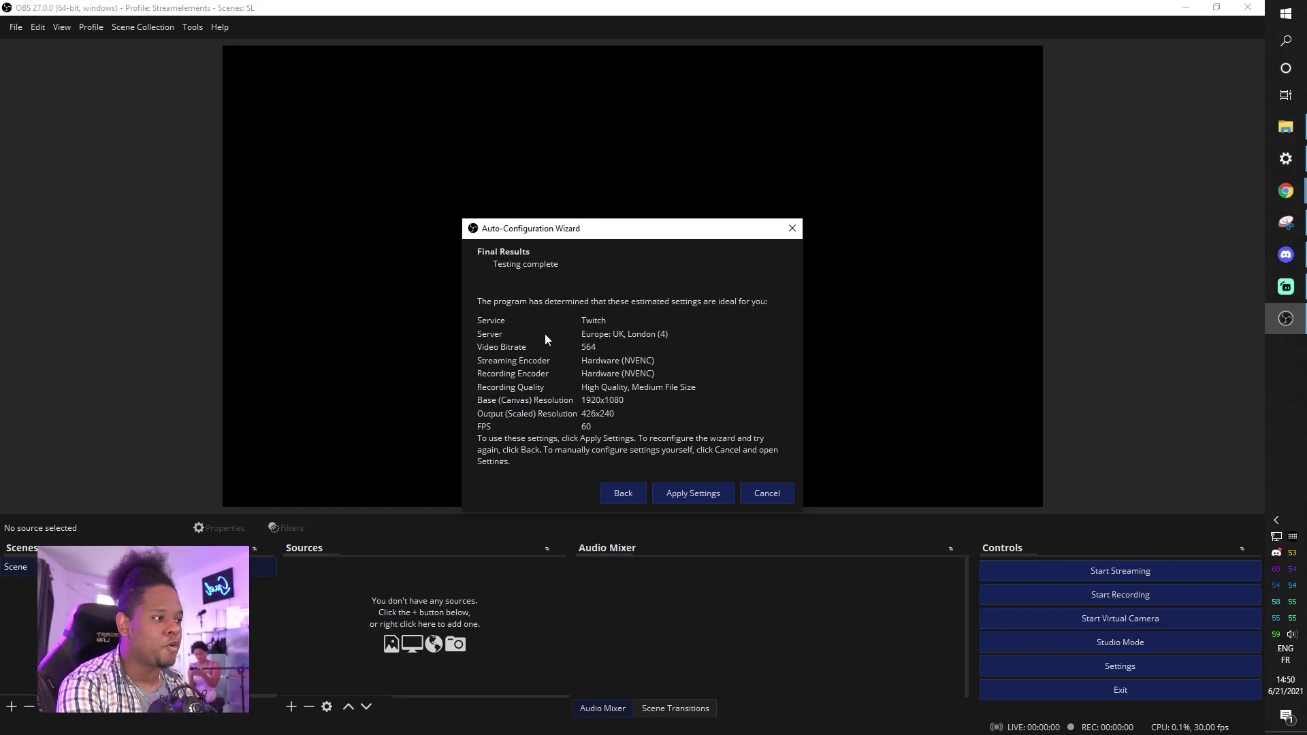
left_click(690, 495)
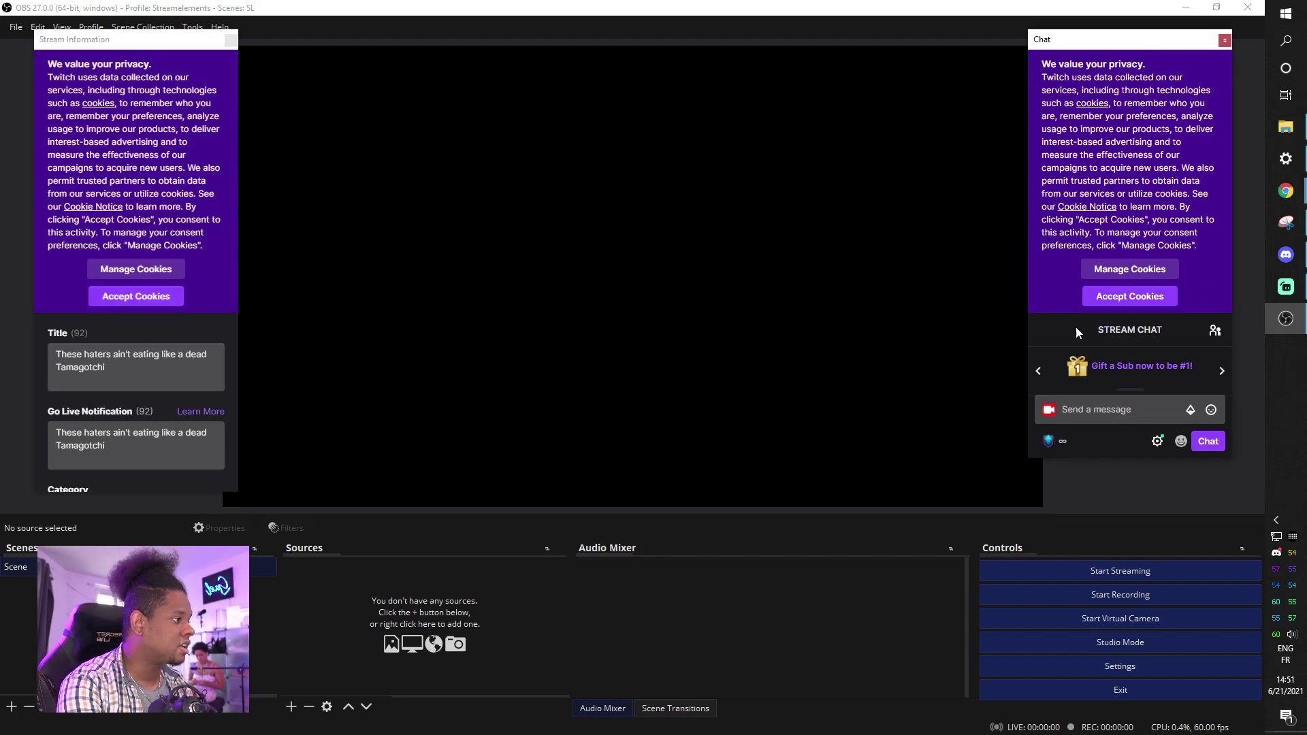
Dock Twitch chat right, accept cookies, and dock stream information left
left_click_drag(1093, 39, 1246, 133)
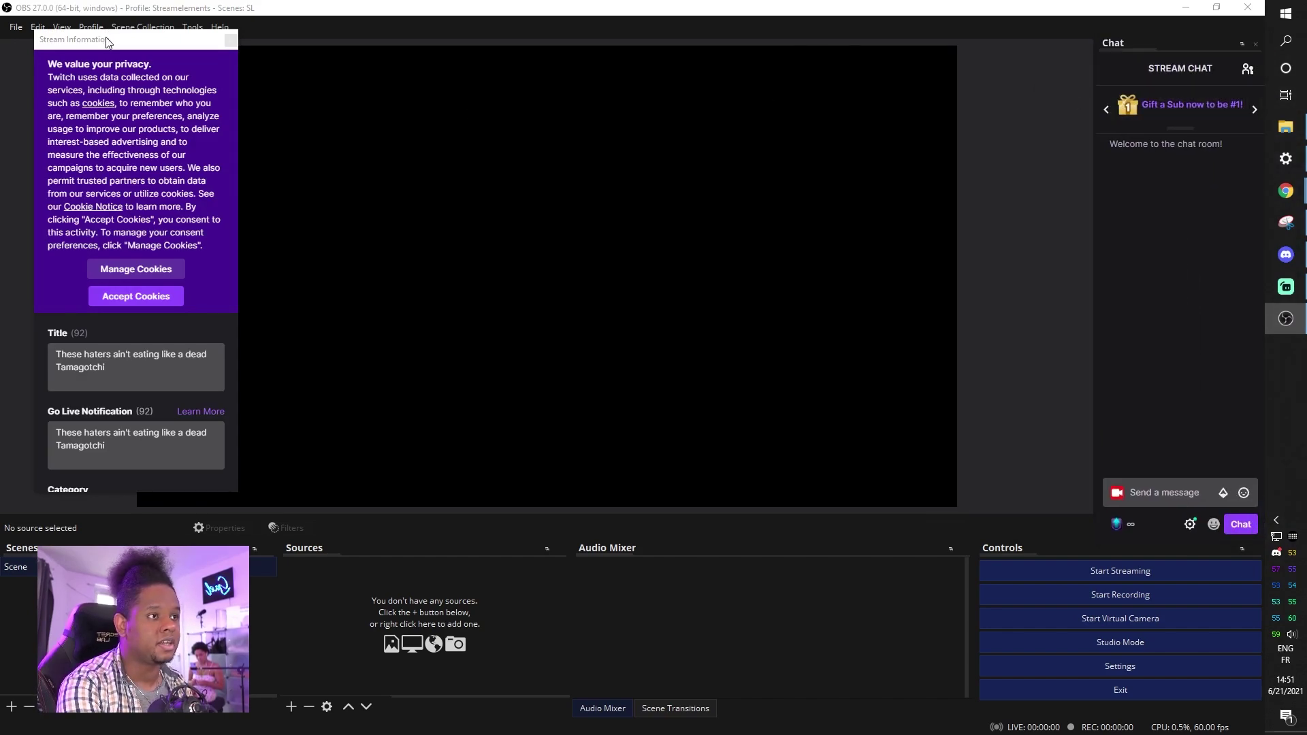
left_click(122, 298)
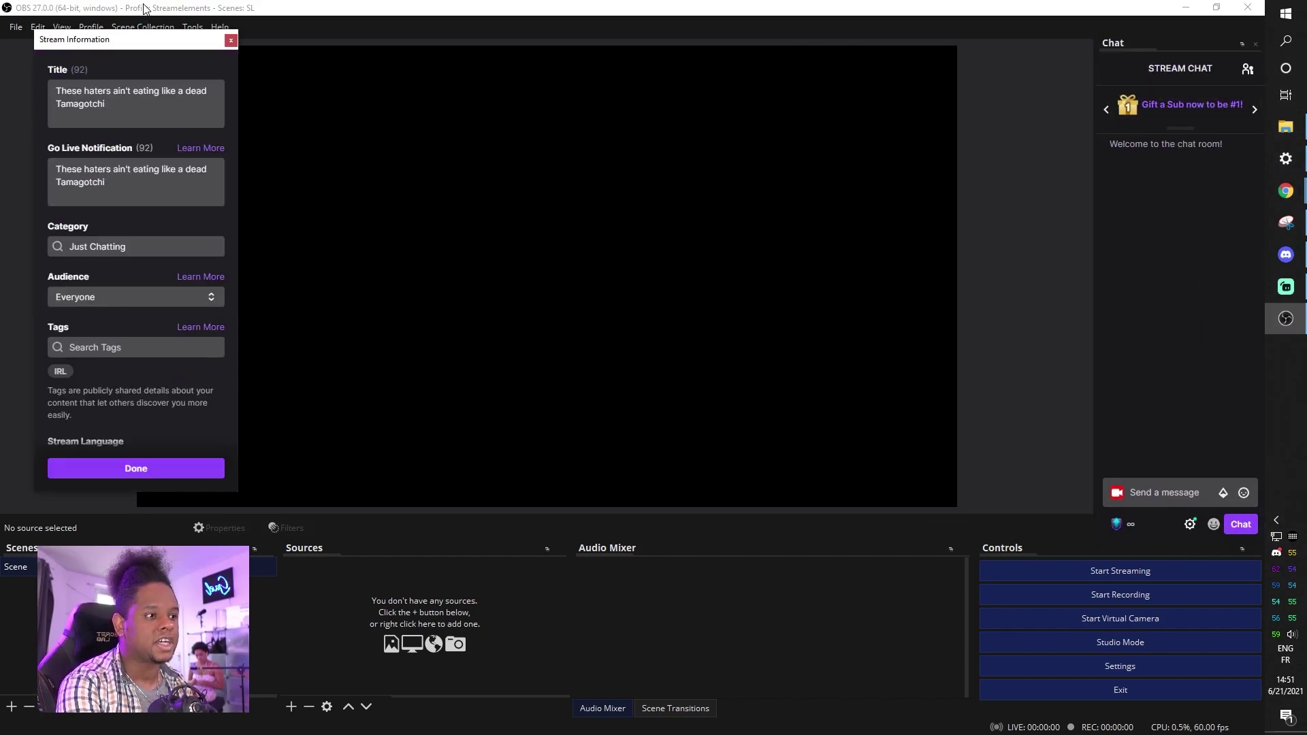
left_click_drag(154, 39, 5, 41)
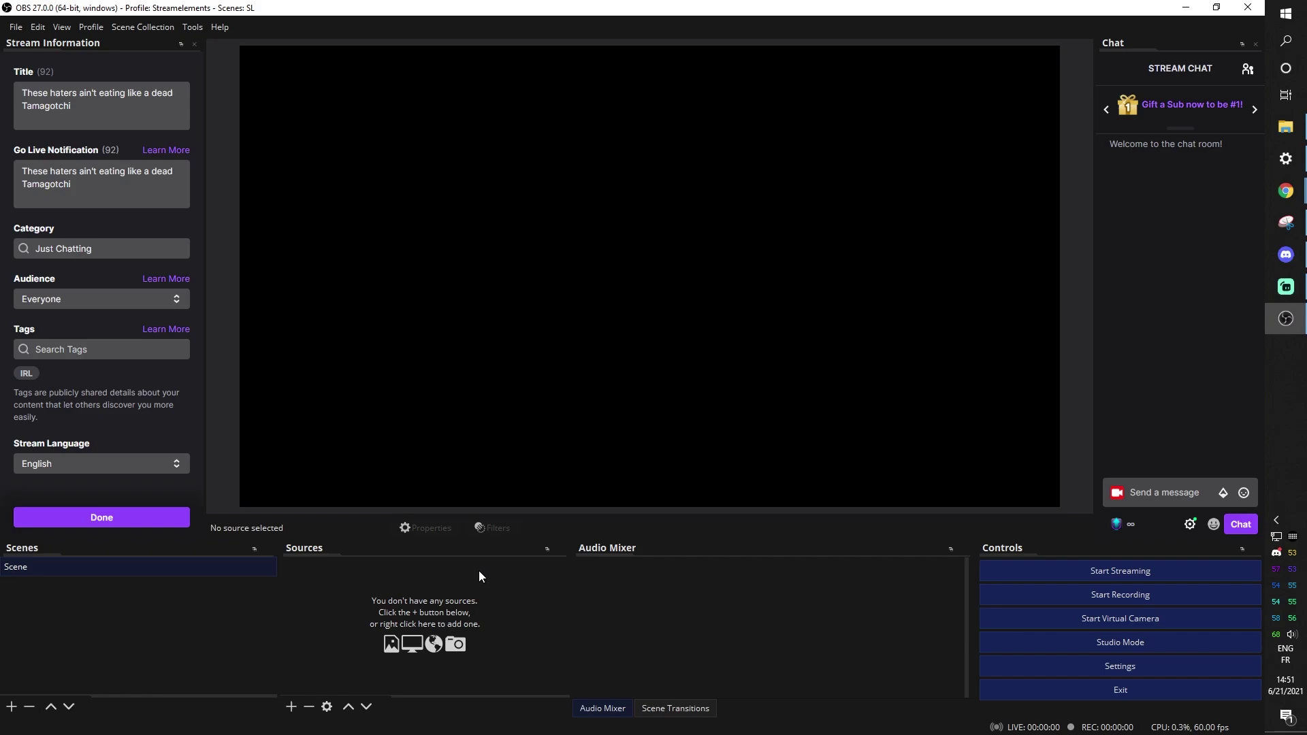
Rename the default scene to Starting
right_click(139, 570)
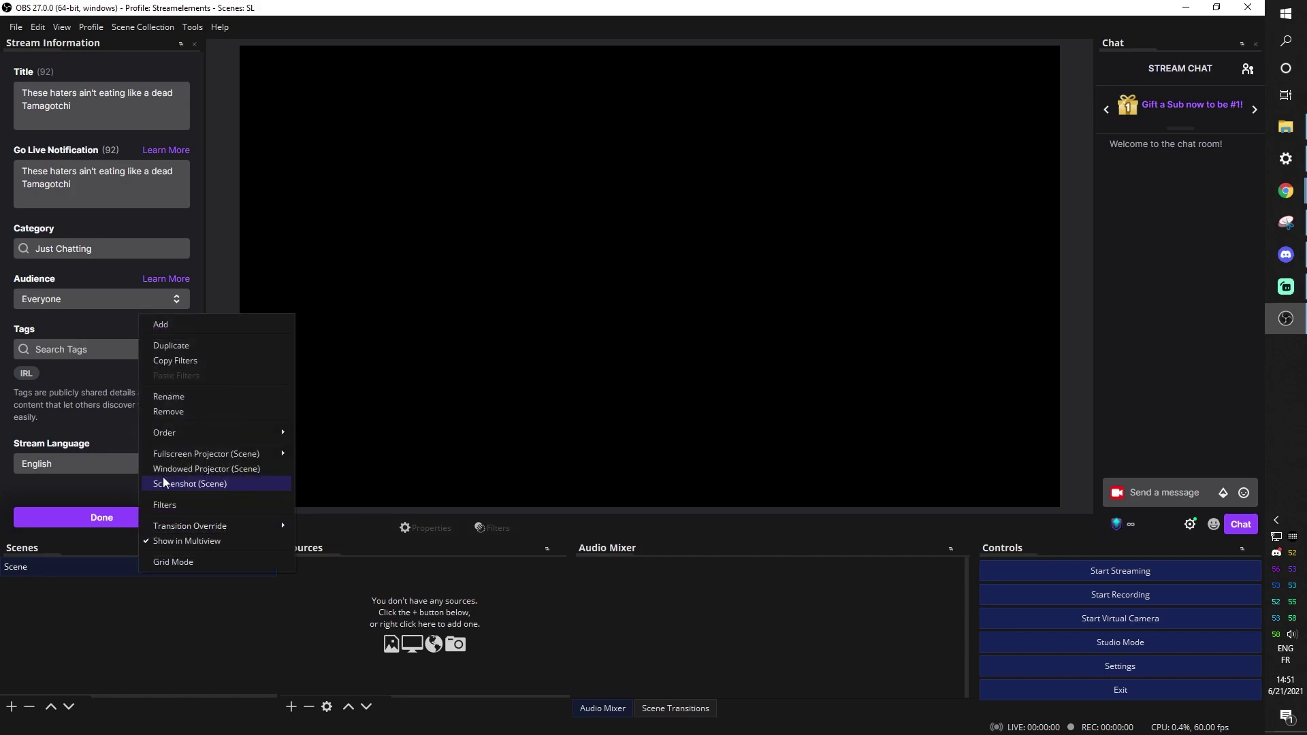
left_click(213, 401)
type("Sc")
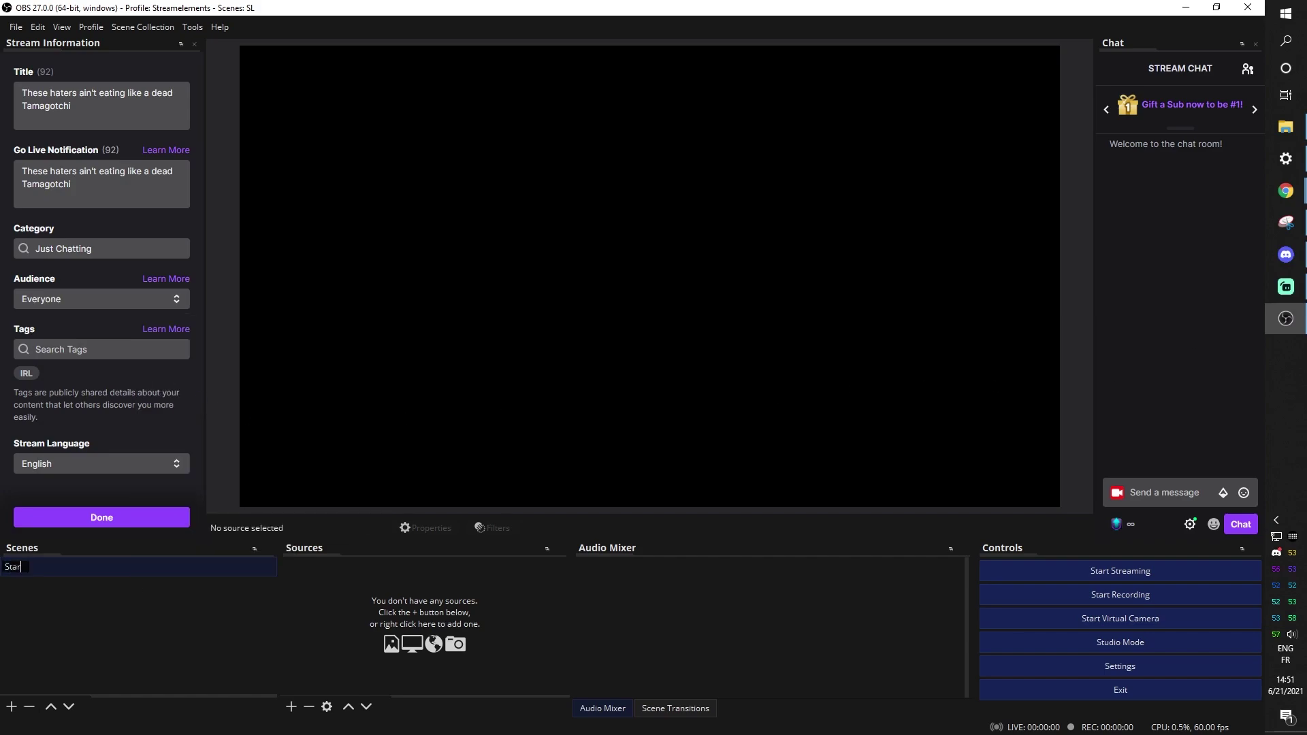
type("ting")
key("Return")
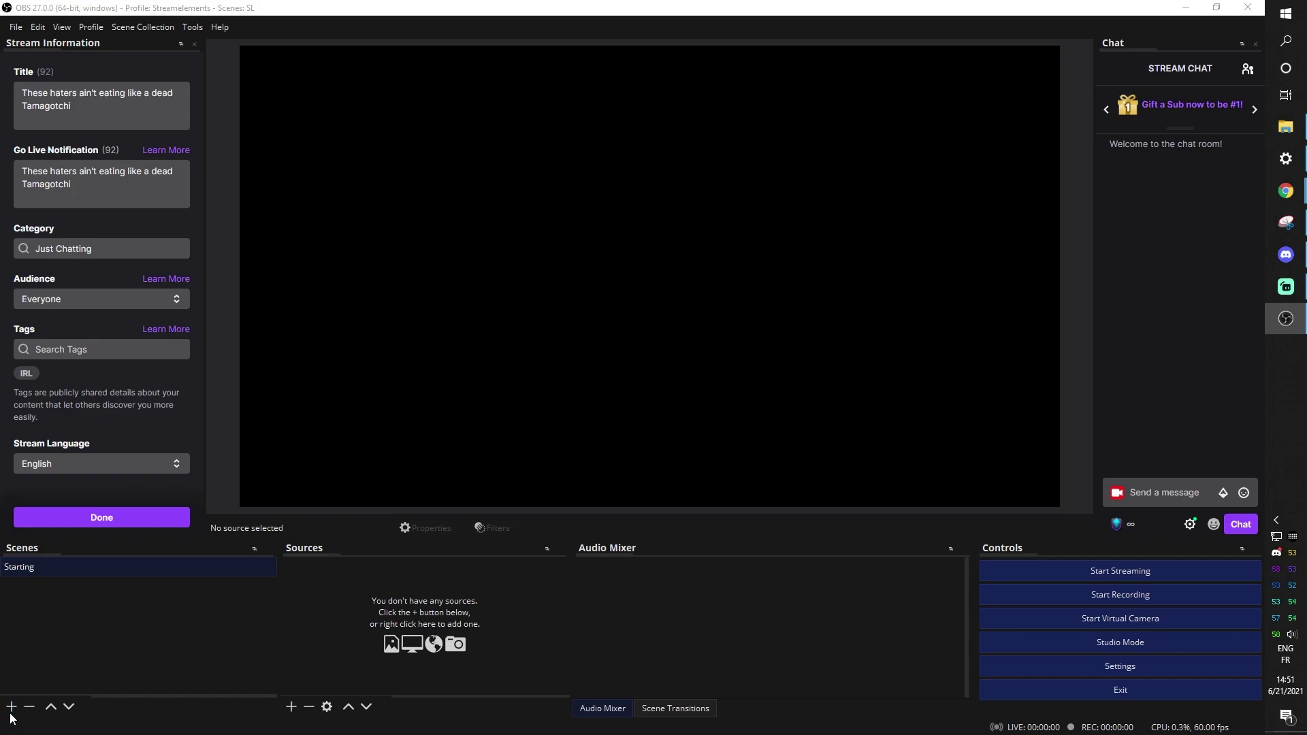
Add three new scenes named intermission, gameplay and brb
left_click(12, 706)
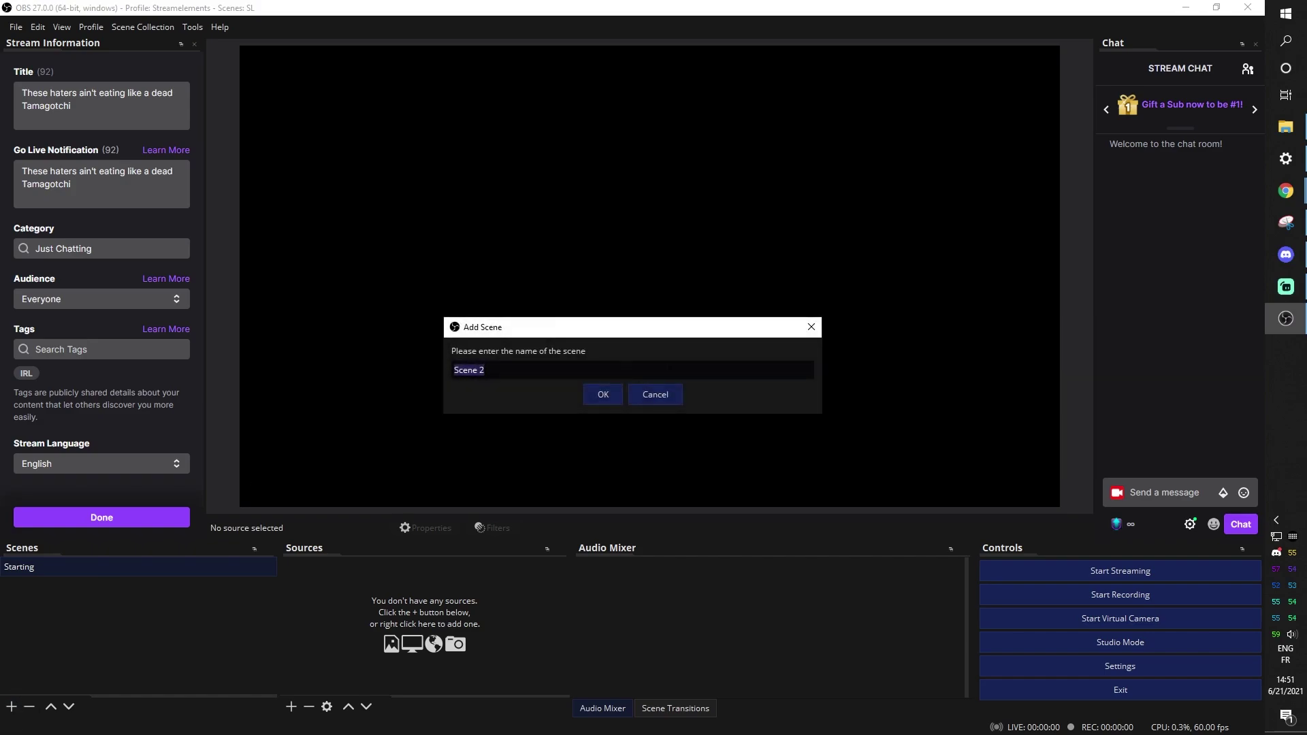
key("BackSpace")
type("n")
key("Return")
left_click(12, 706)
type("gameplay")
key("Return")
type("brb")
key("Return")
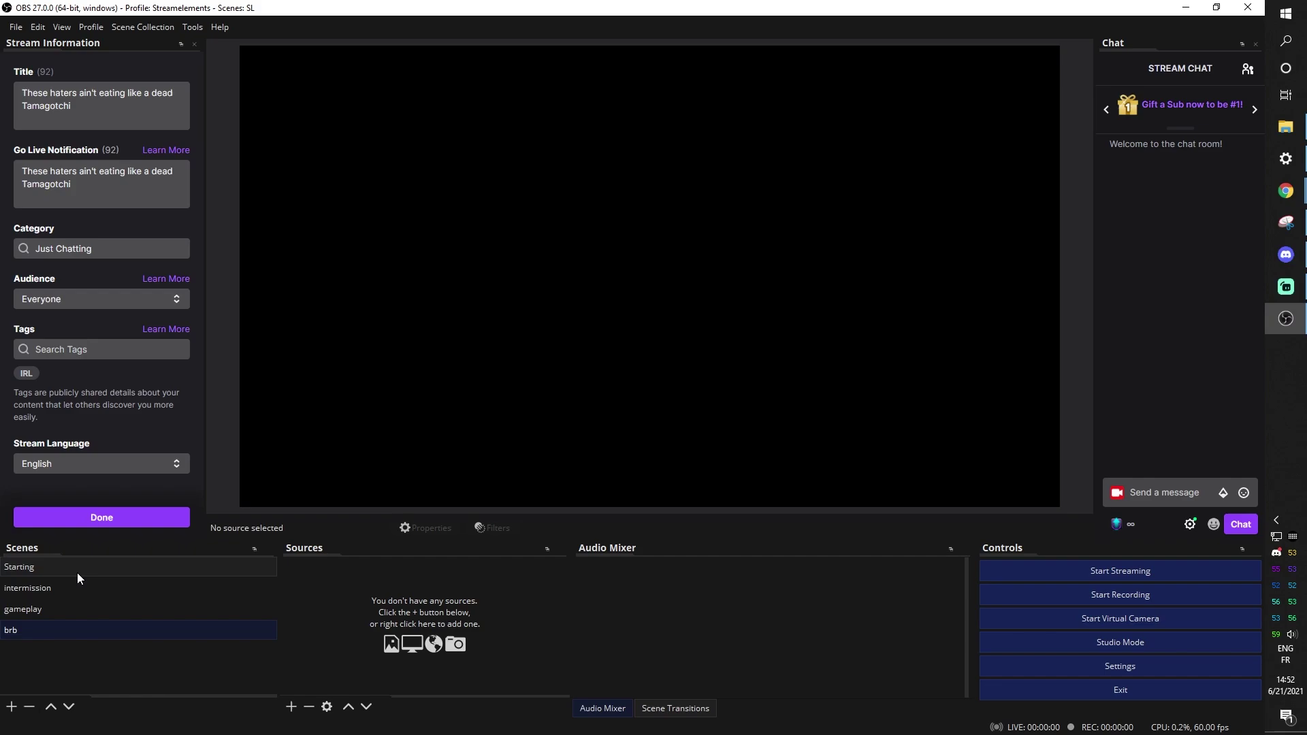
left_click(79, 519)
Set Desktop Audio to Default and Mic/Auxiliary Audio to Mic MAONO, then save
left_click(1006, 664)
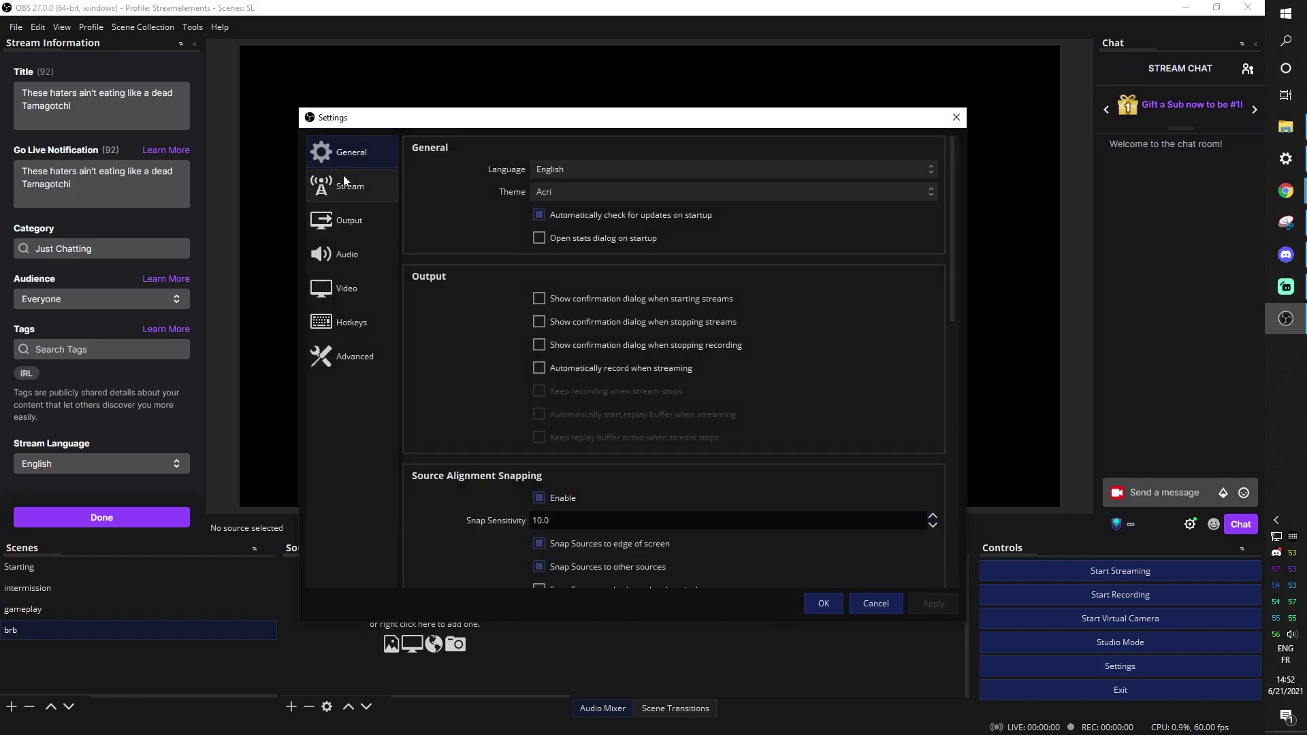
left_click(349, 262)
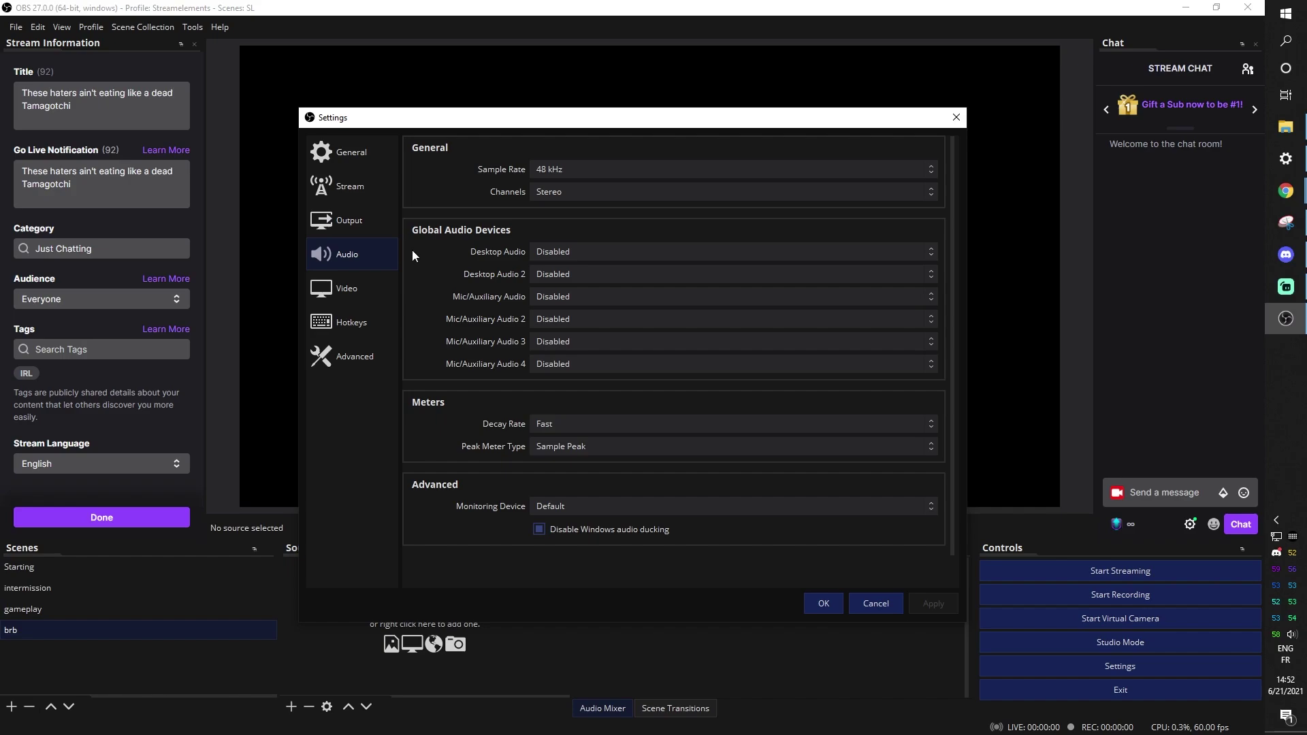
left_click(684, 252)
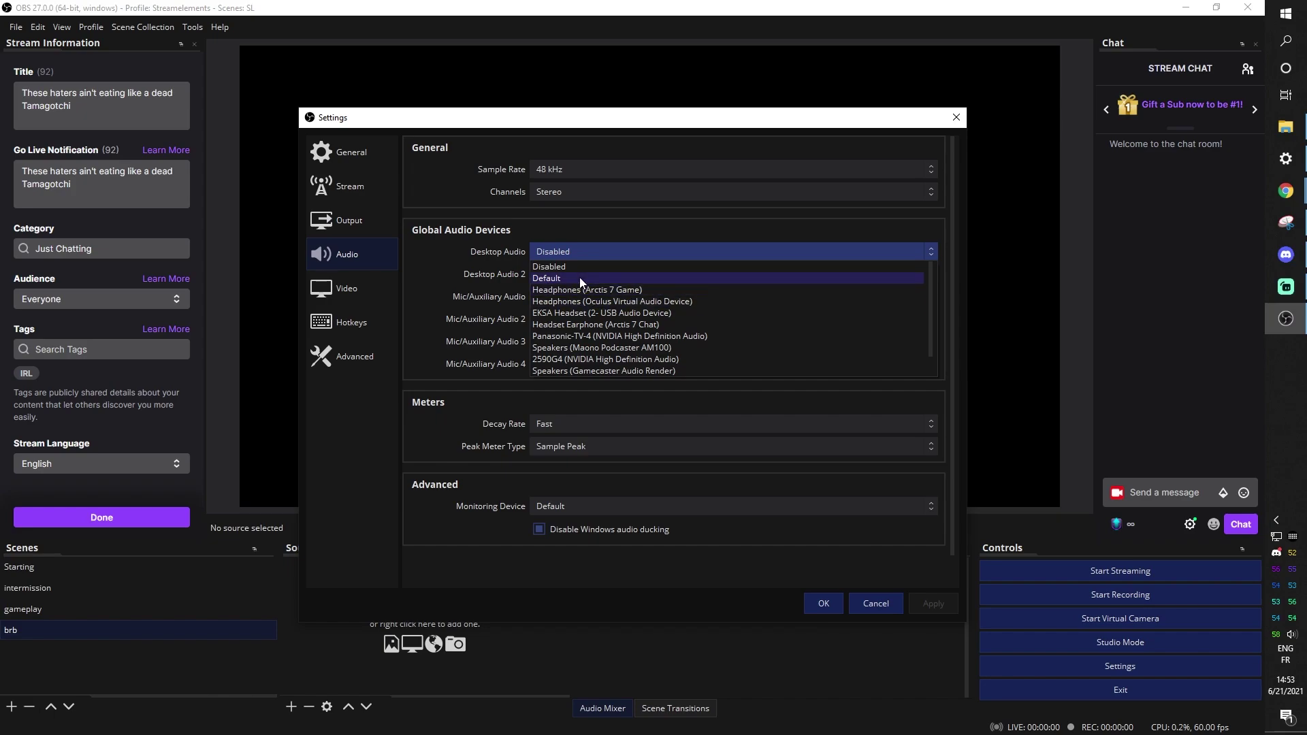
left_click(579, 277)
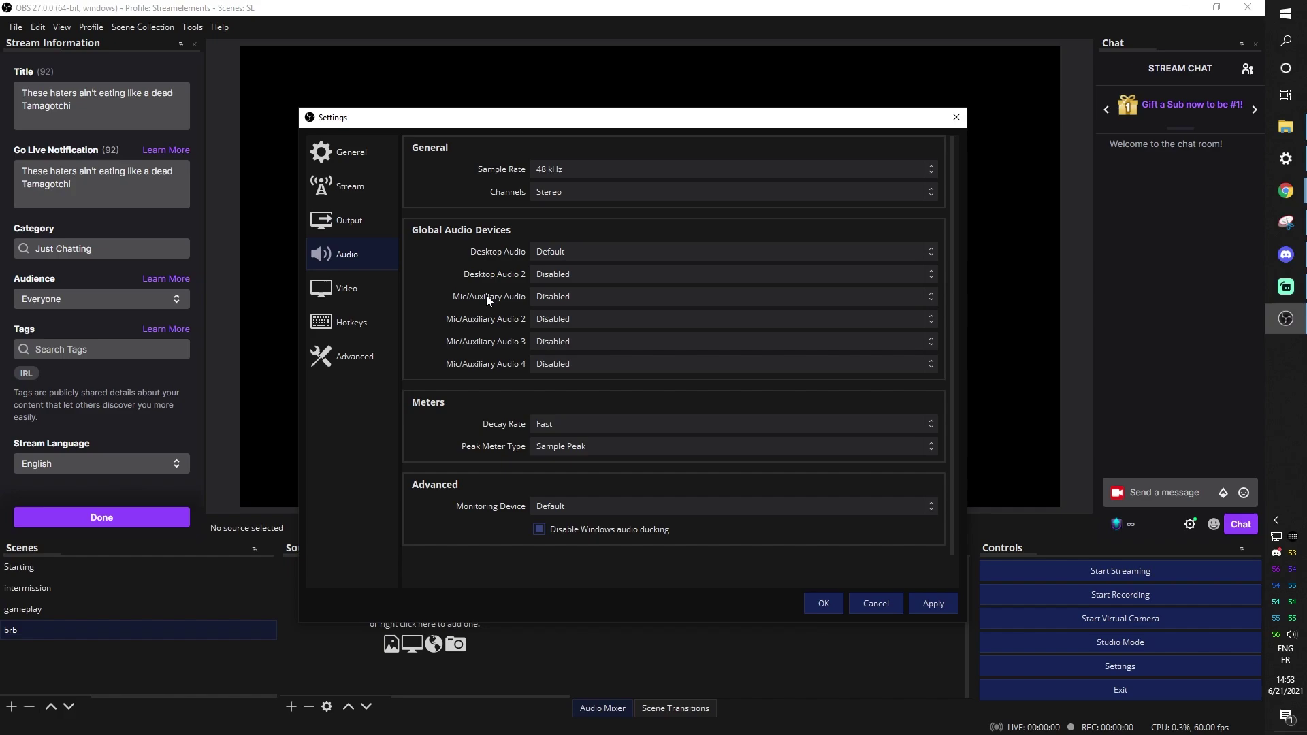
left_click(614, 298)
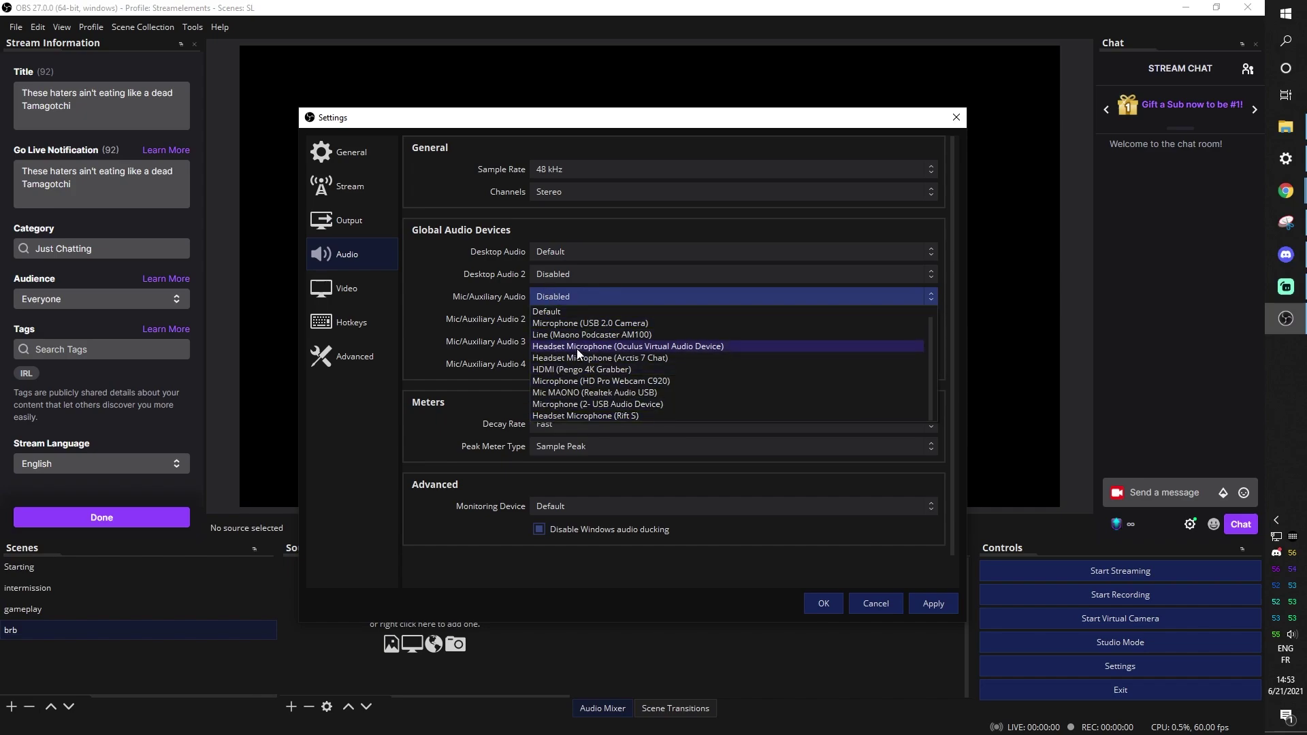
left_click(567, 396)
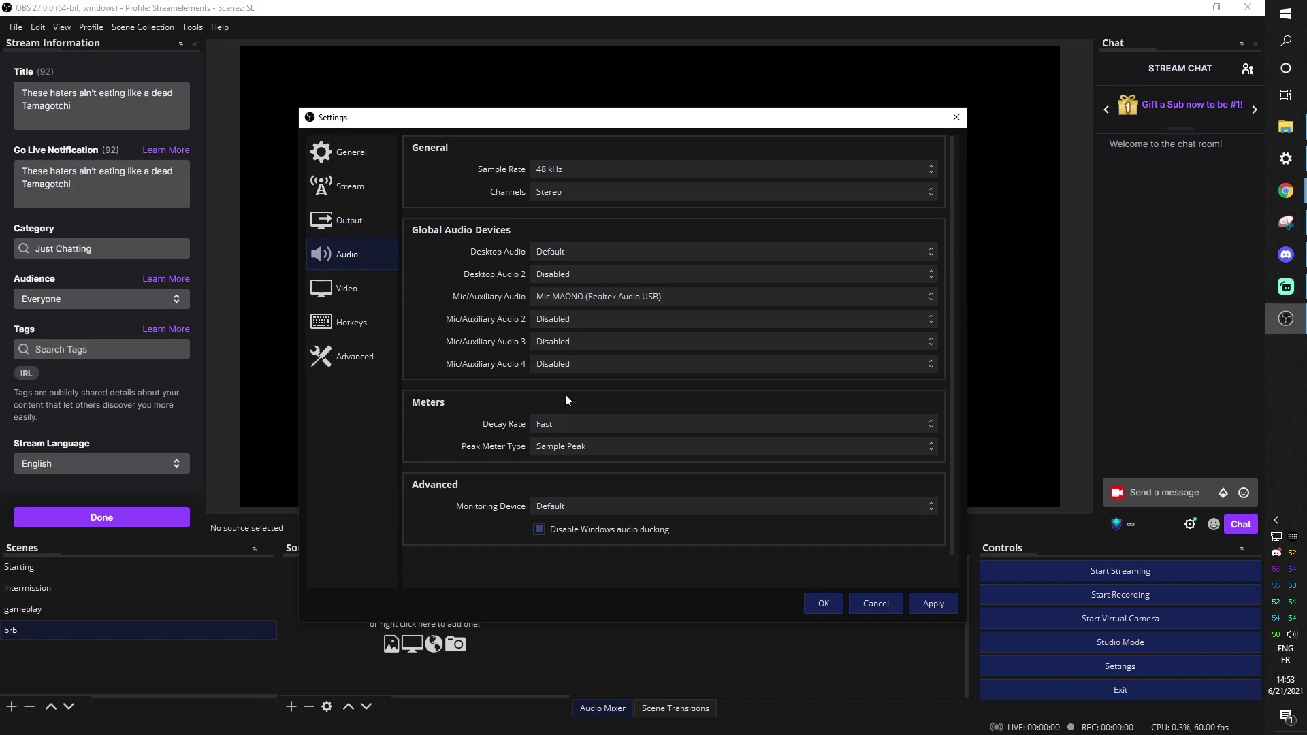
left_click(934, 604)
mouse_move(679, 125)
left_mouse_down()
mouse_move(480, 66)
mouse_move(455, 38)
left_mouse_up()
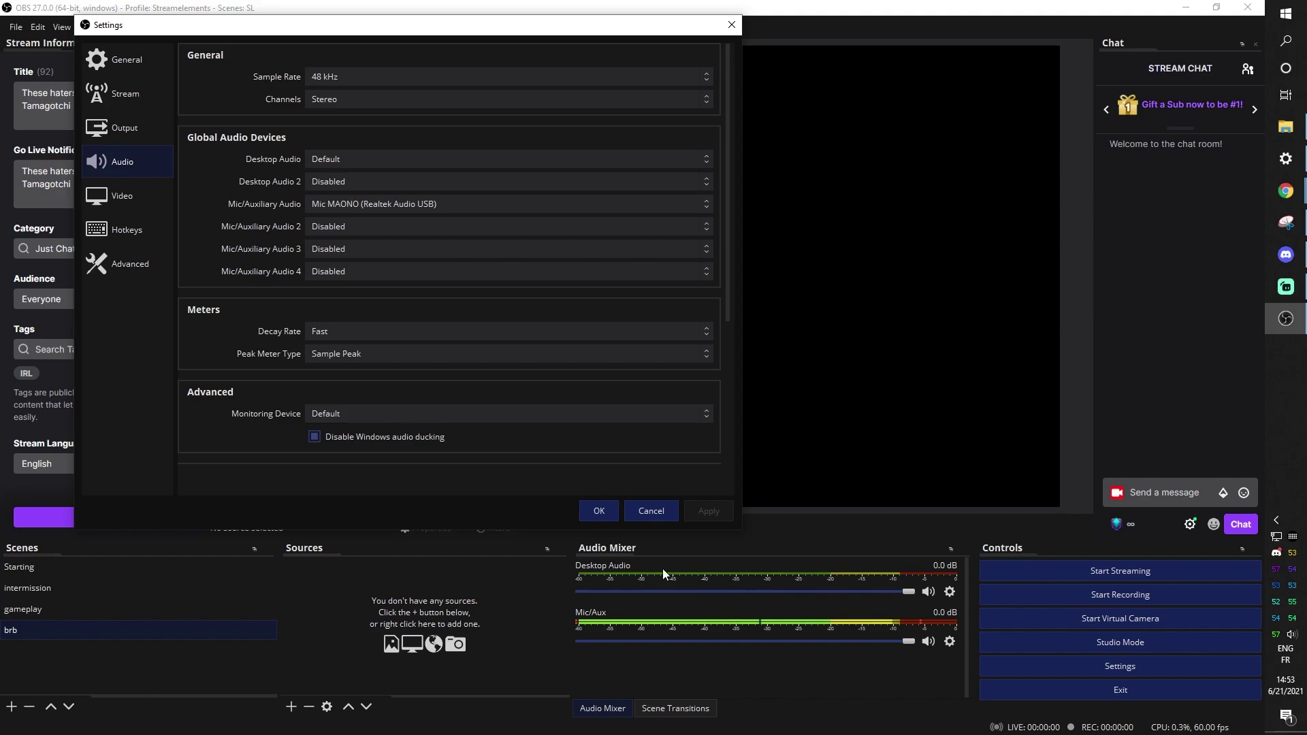
left_click(608, 510)
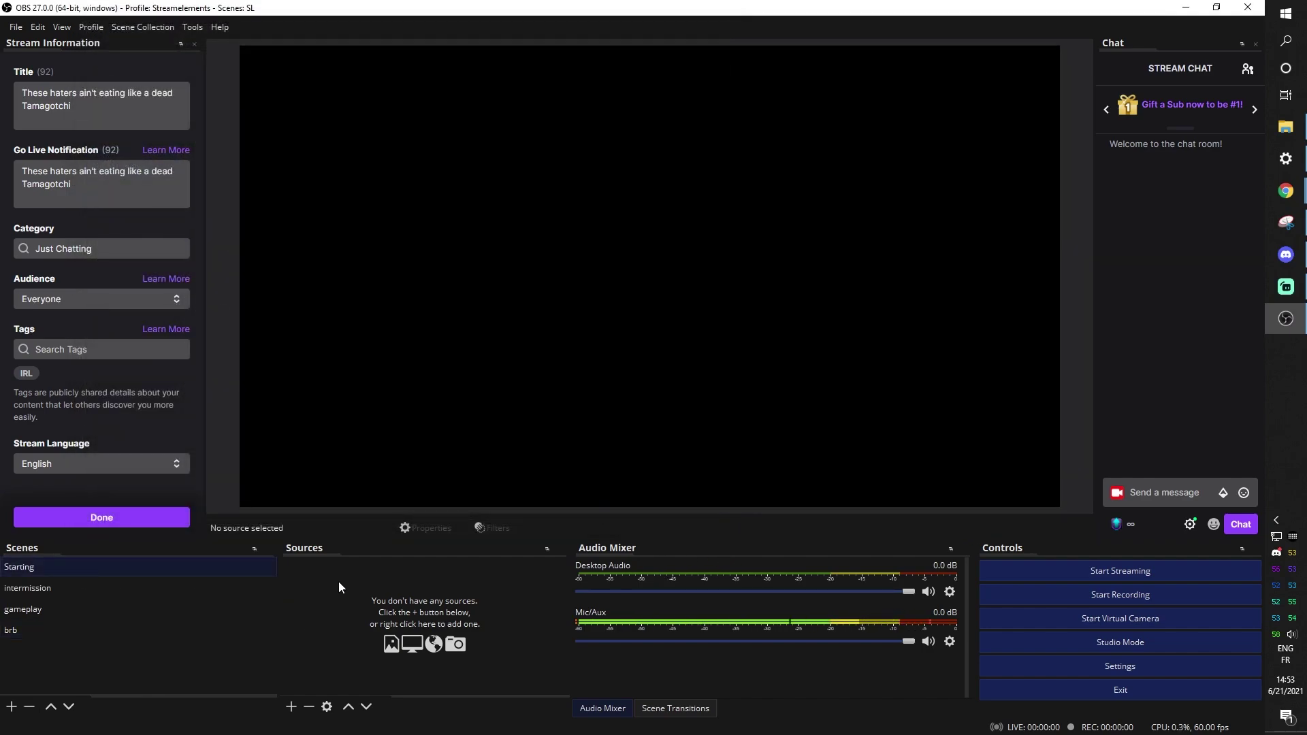
left_click(291, 707)
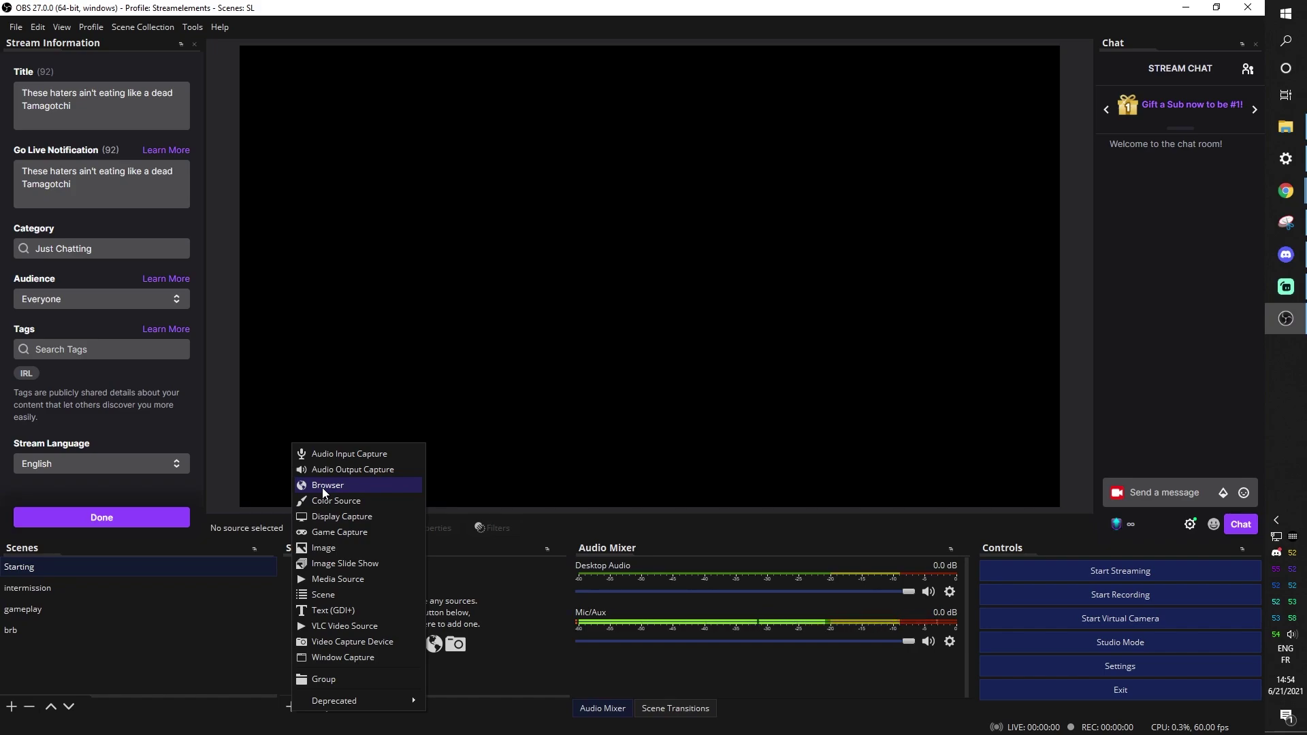
left_click(250, 566)
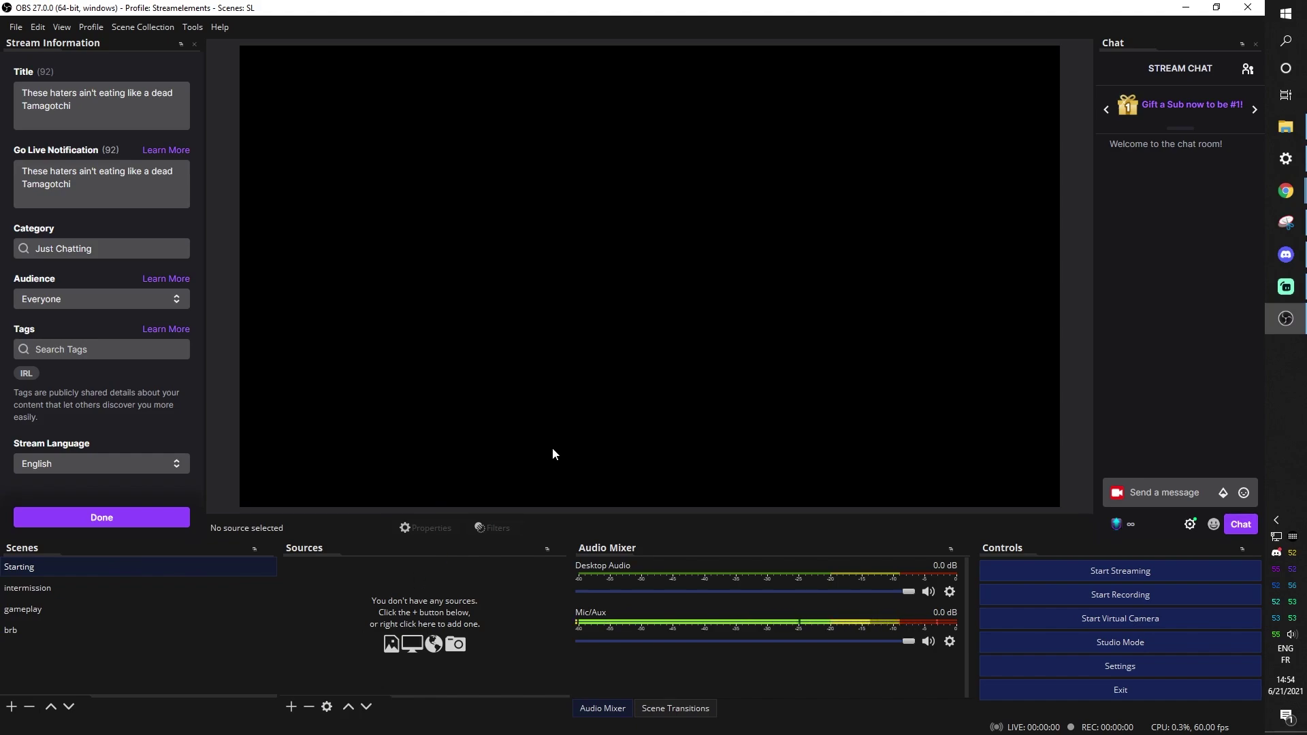
Sign in to StreamElements with Twitch and authorize it
key("alt+Tab")
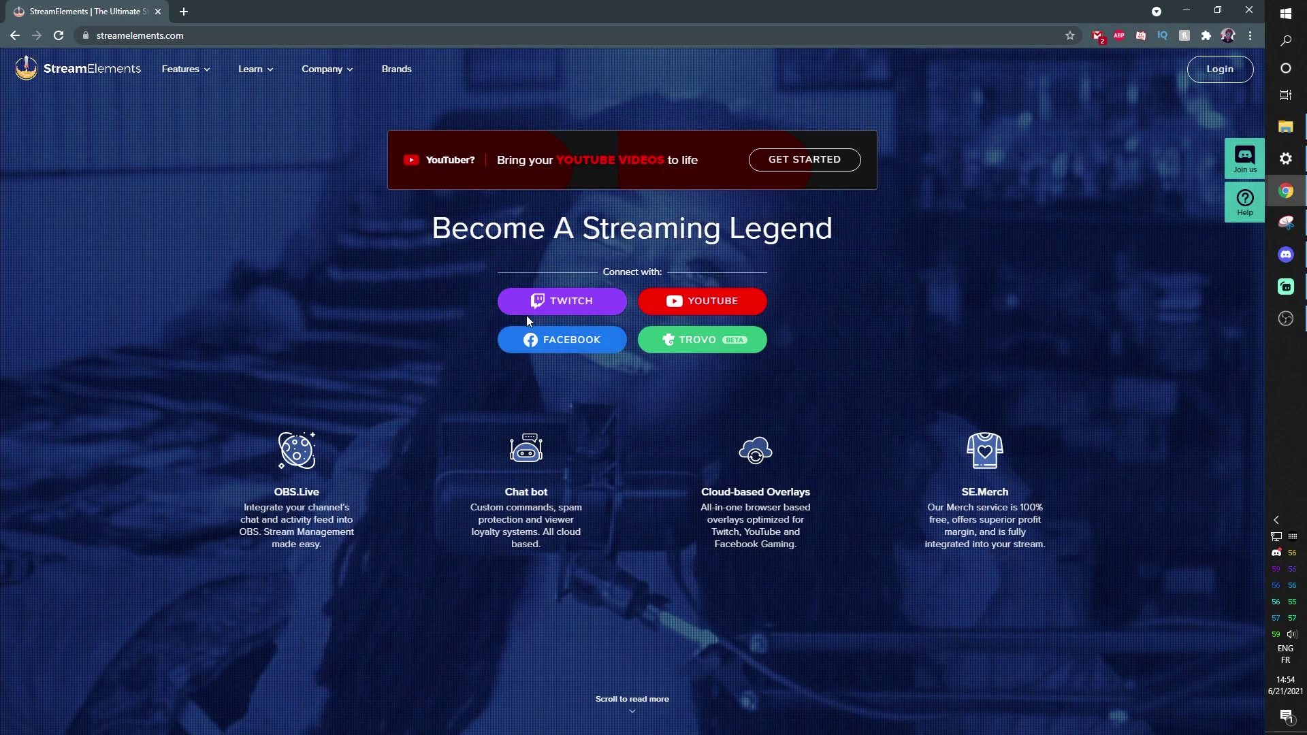
left_click(540, 301)
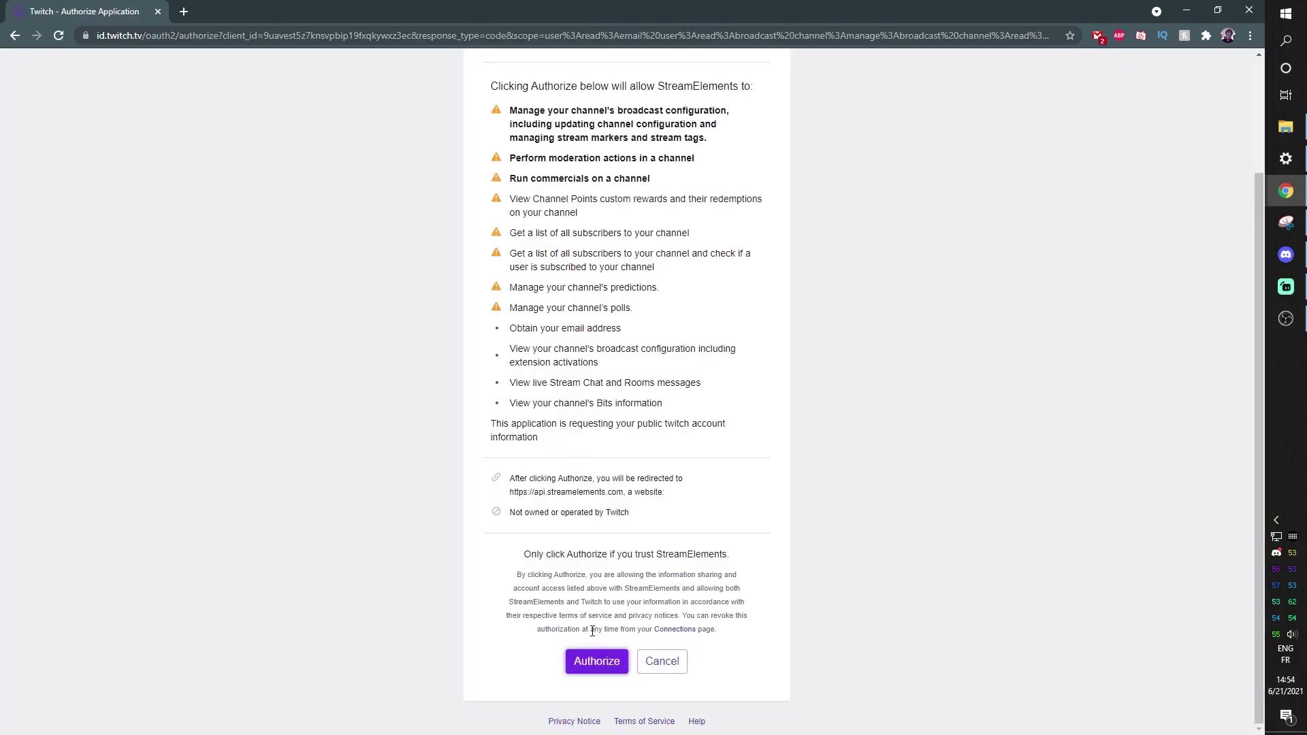
left_click(588, 674)
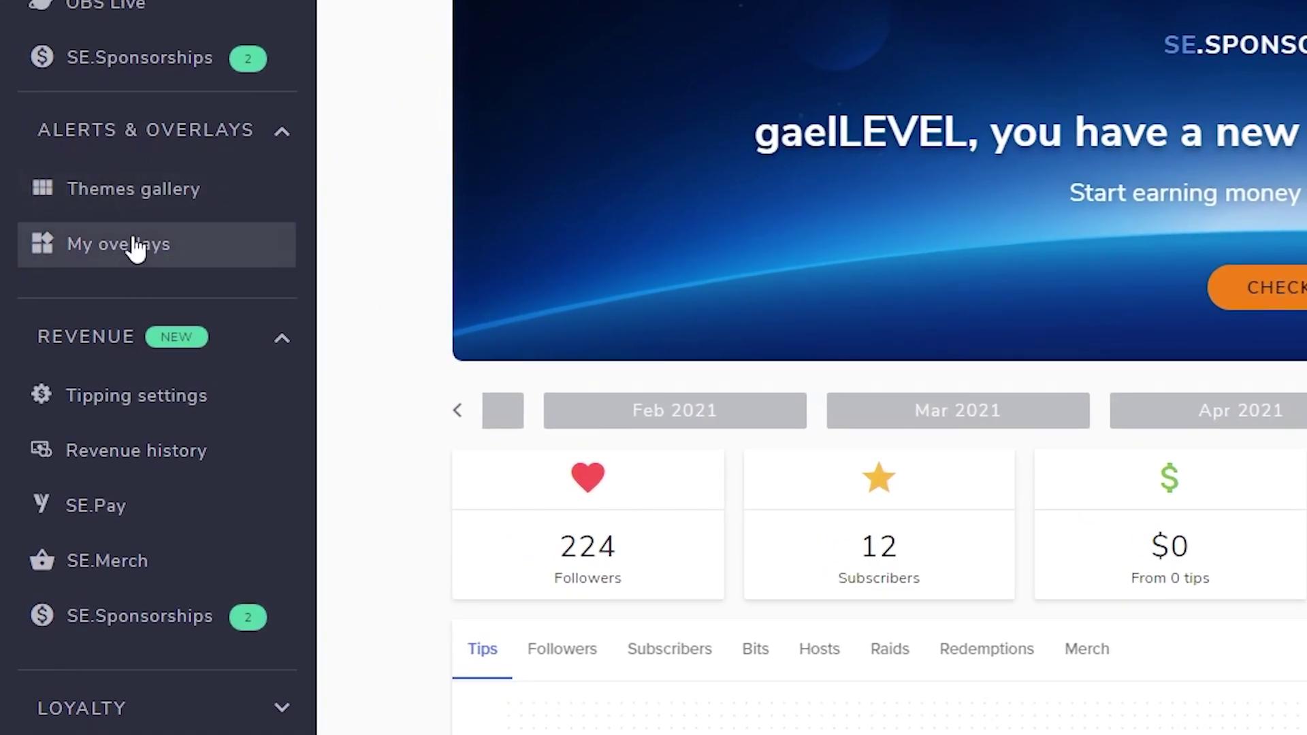
Create the Operator Animated Super Theme and copy its in-game Valorant overlay link
left_click(112, 196)
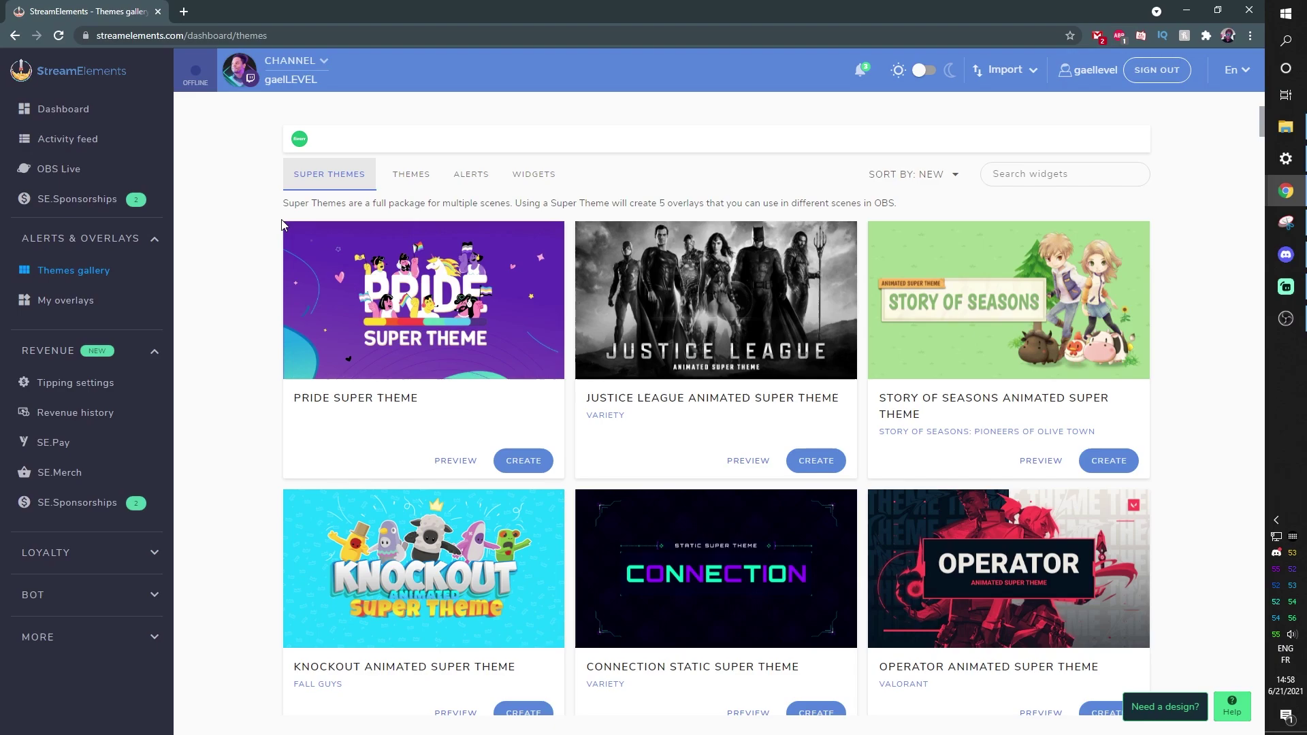
scroll(1006, 439, "down", 2)
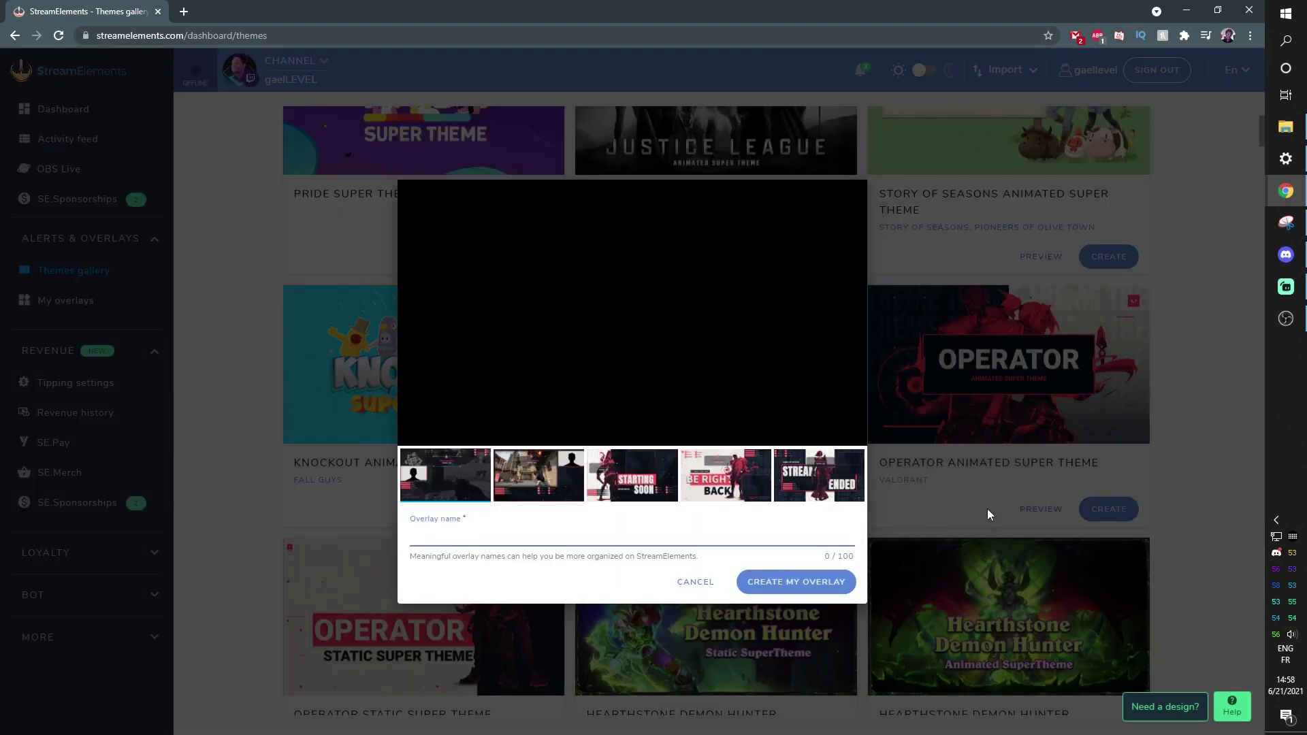
type("Valorant")
key("Return")
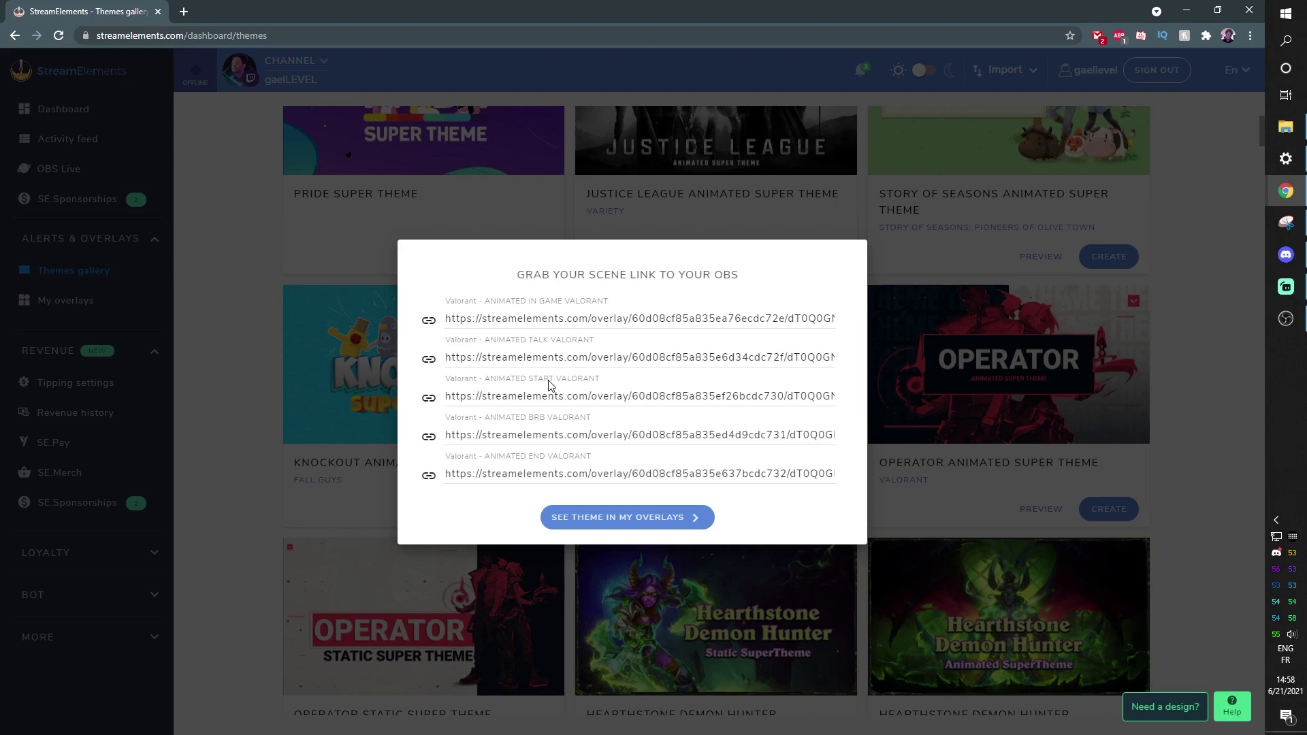
right_click(559, 315)
left_click(531, 324)
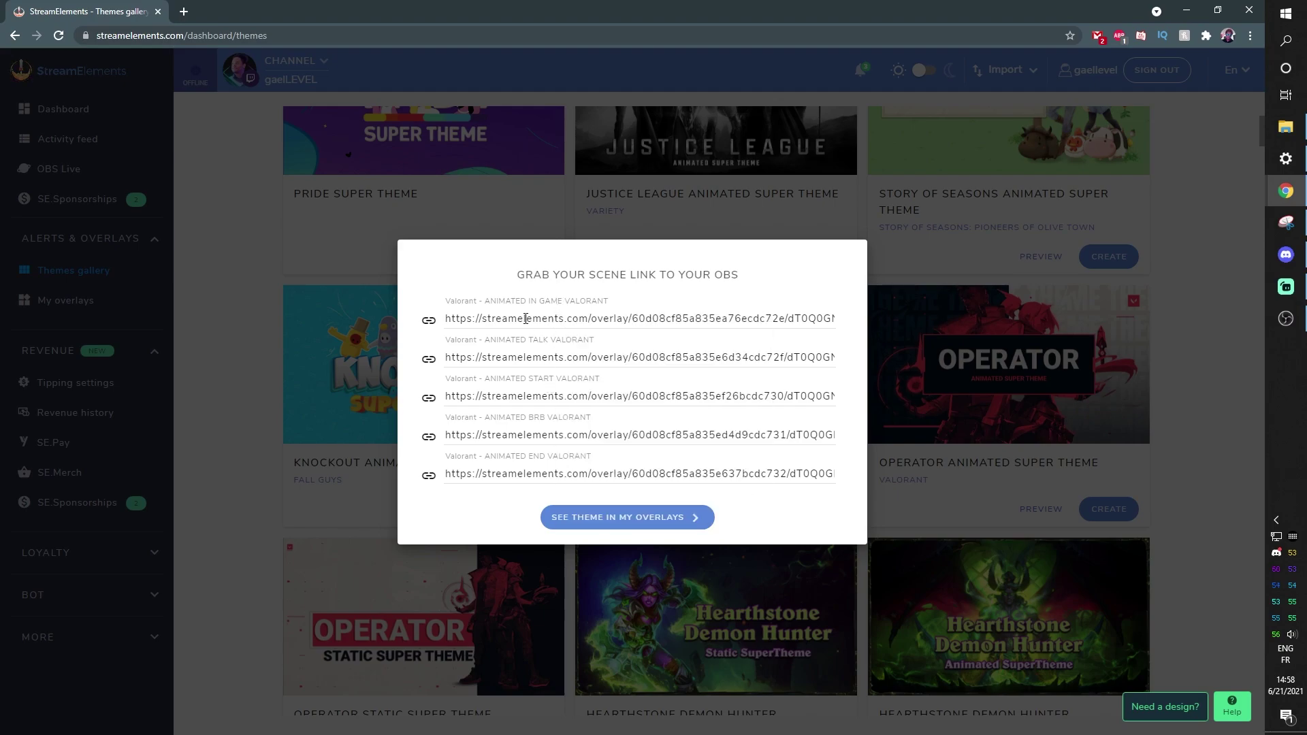
left_click(427, 323)
key("alt+Tab")
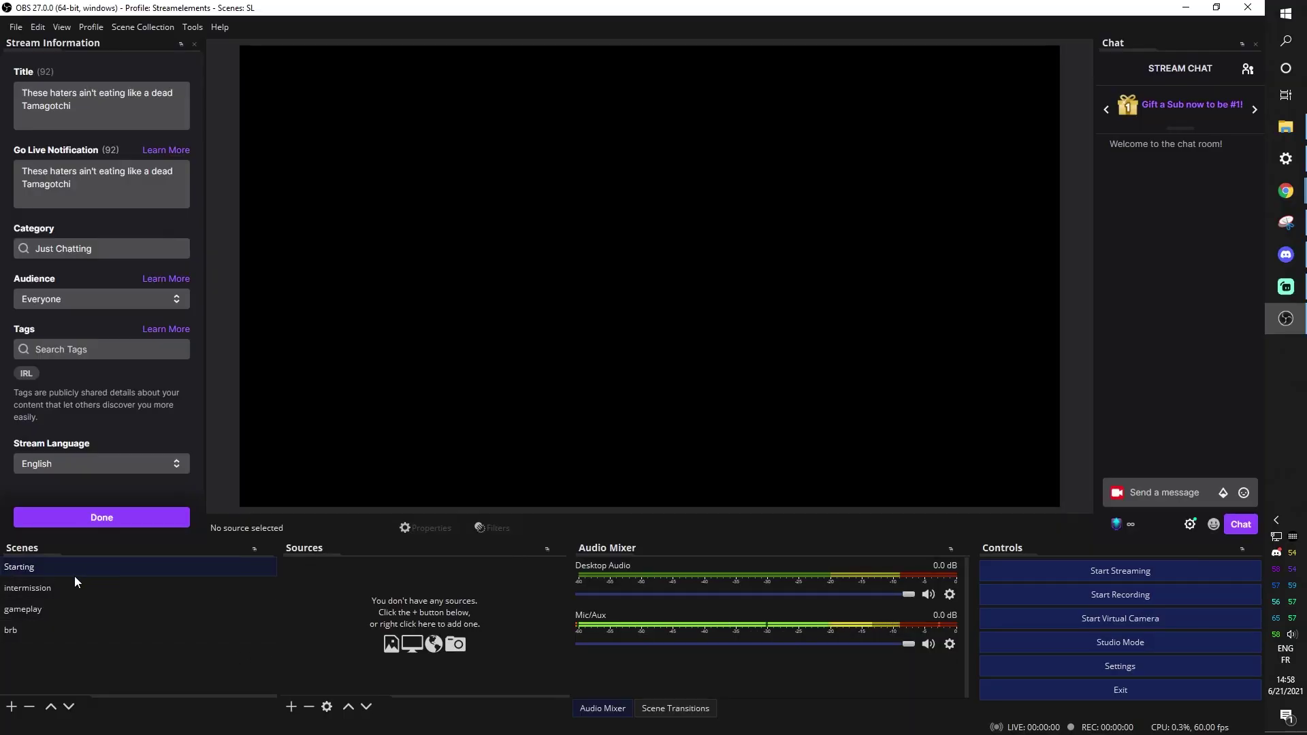
Add browser source 'Starting overlay' using the copied Valorant link at 1920×1080
left_click(292, 706)
left_click(326, 482)
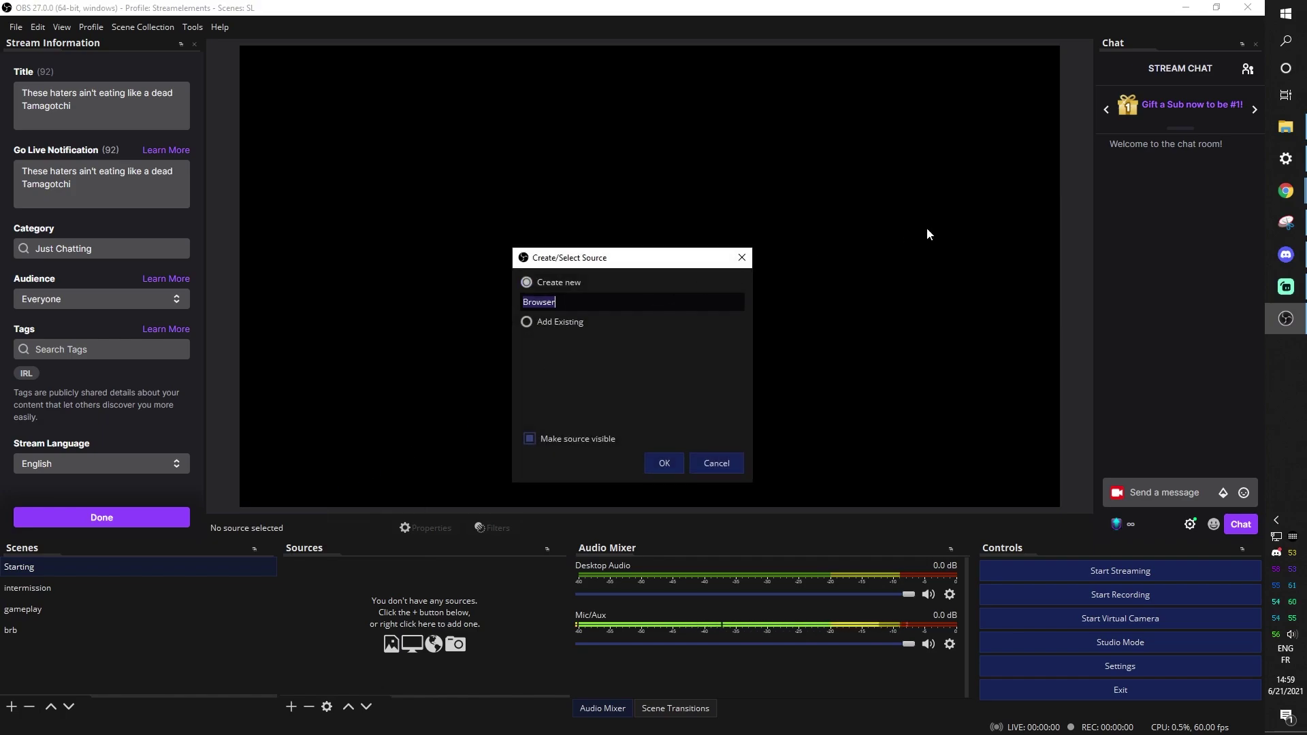
type("Start")
type("ing overlay")
key("Return")
left_click_drag(631, 426, 449, 424)
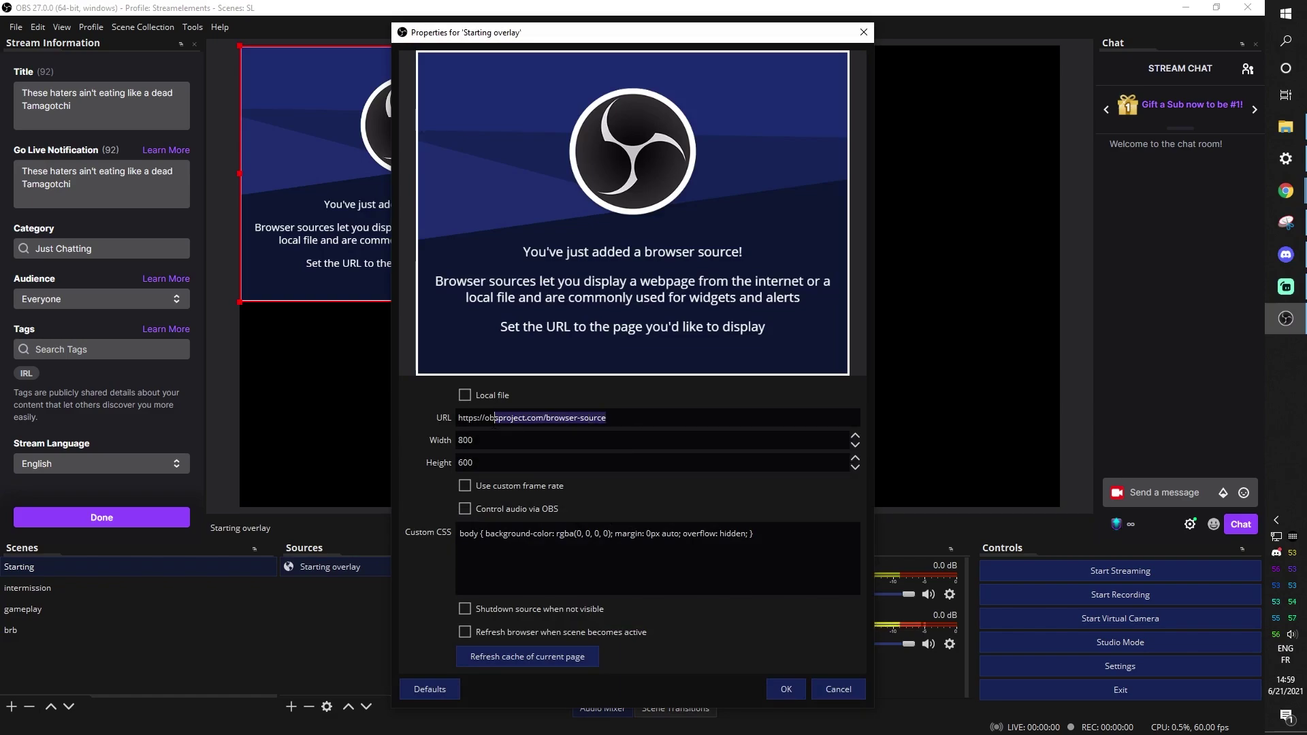
key("ctrl+v")
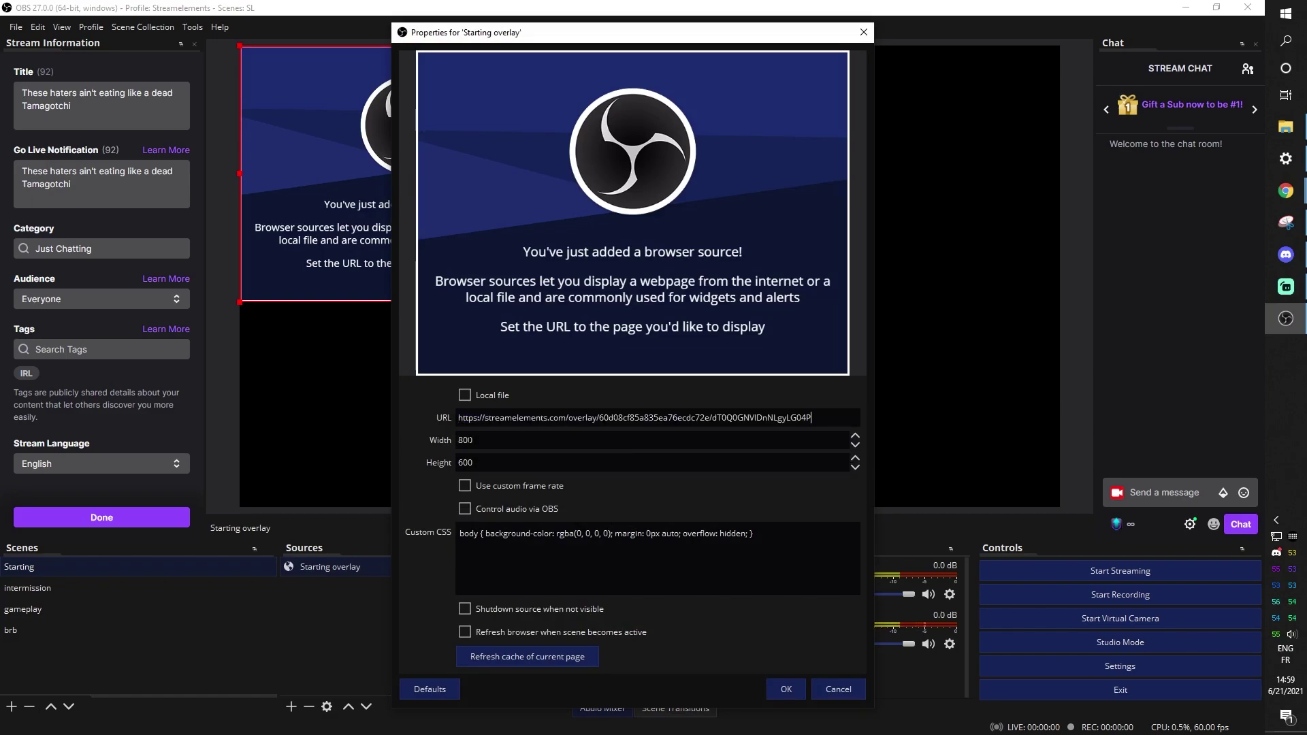
left_click_drag(475, 441, 418, 440)
type("1920")
key("Tab")
type("1")
type("080")
left_click(785, 691)
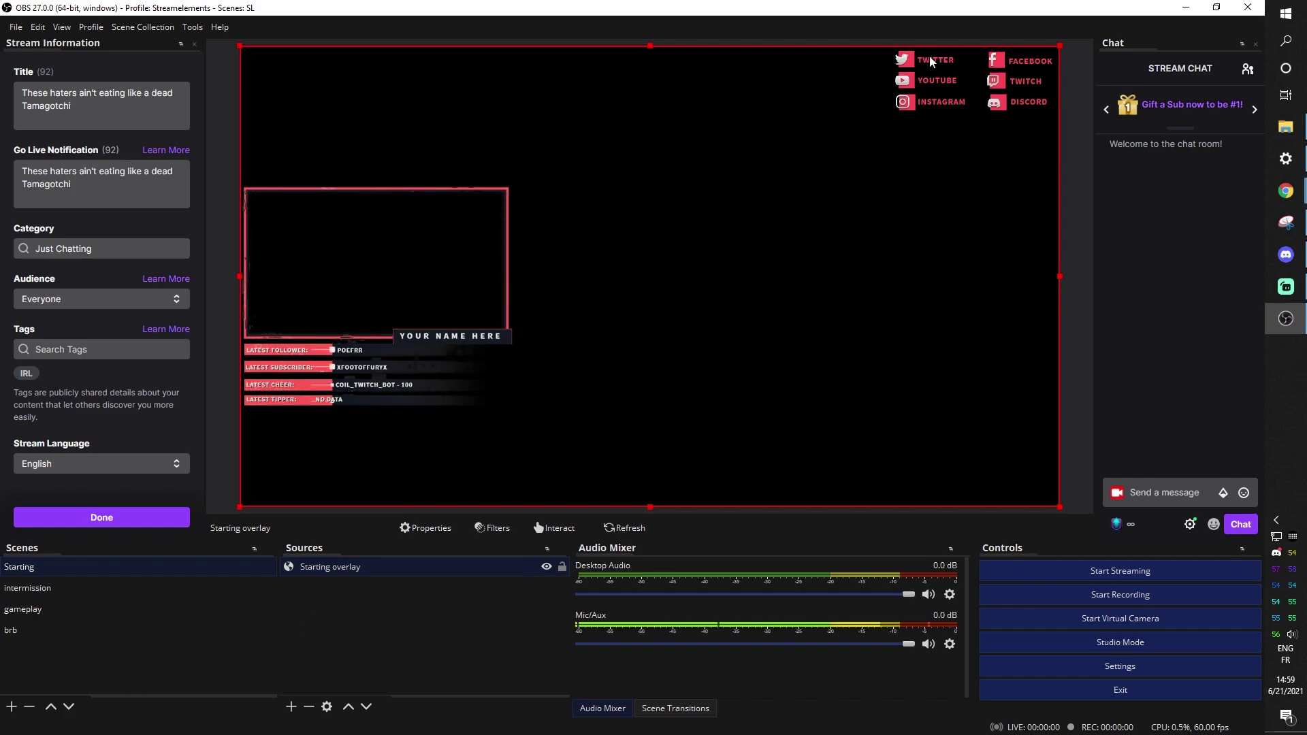
Copy the Starting overlay source and paste it as a reference into gameplay
left_click(429, 153)
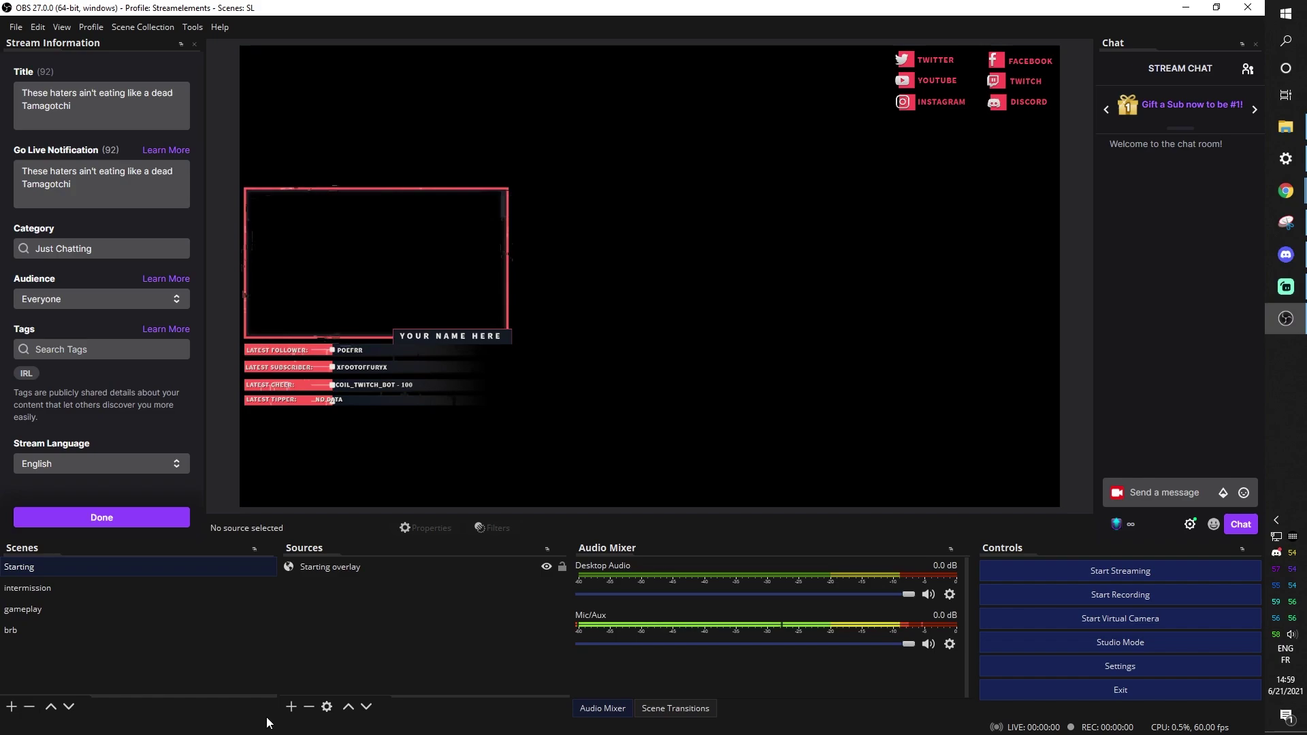
right_click(311, 569)
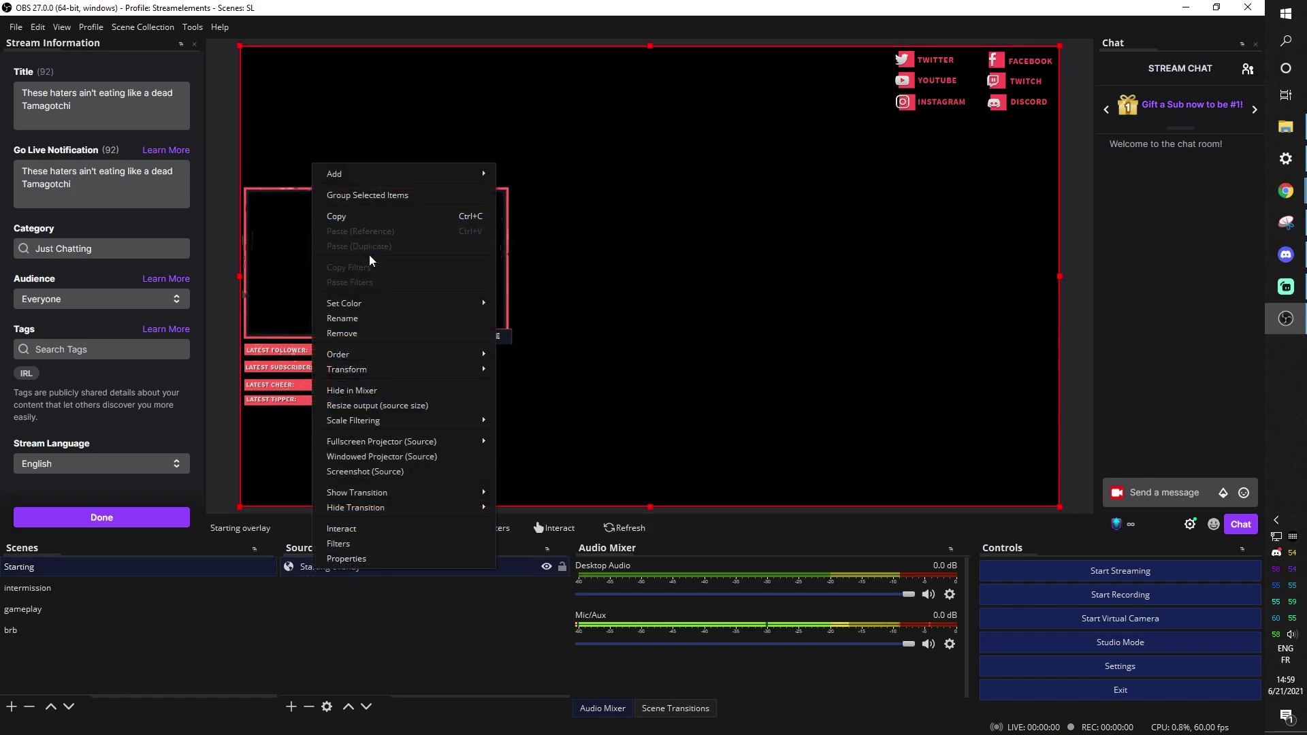
left_click(343, 216)
left_click(64, 608)
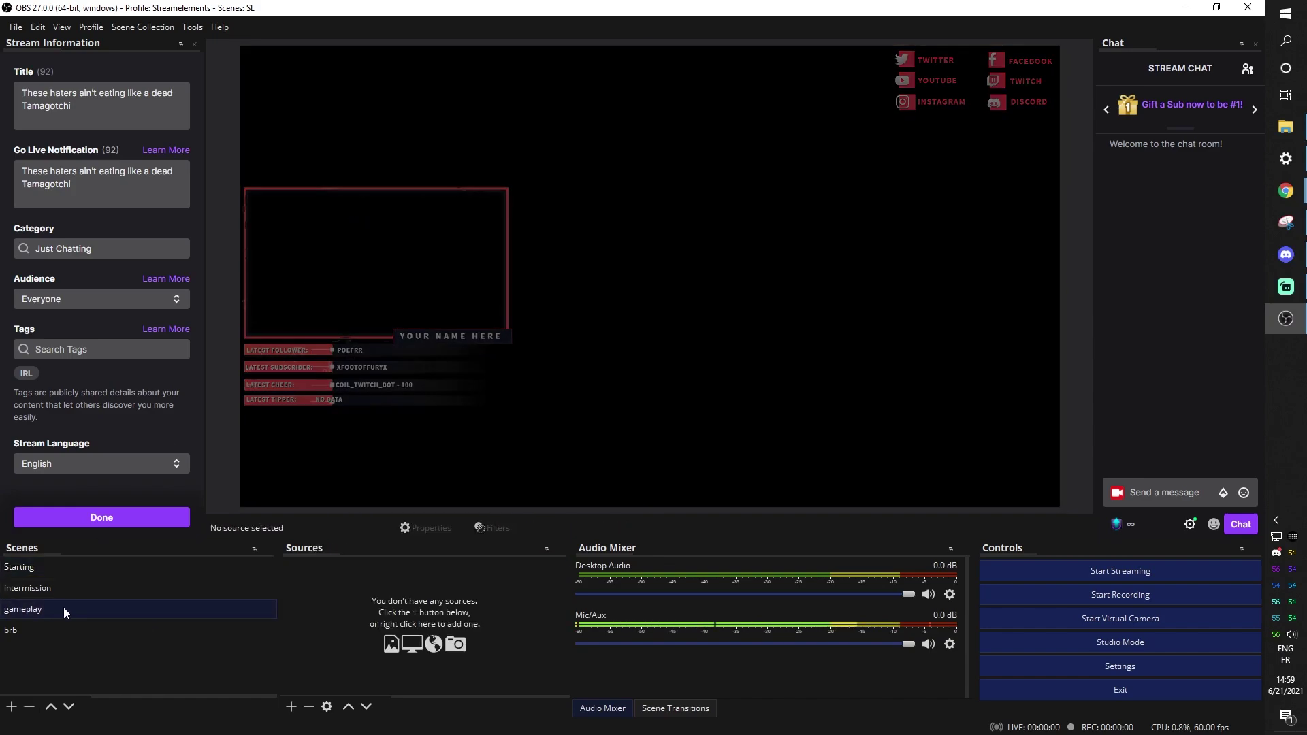
right_click(336, 617)
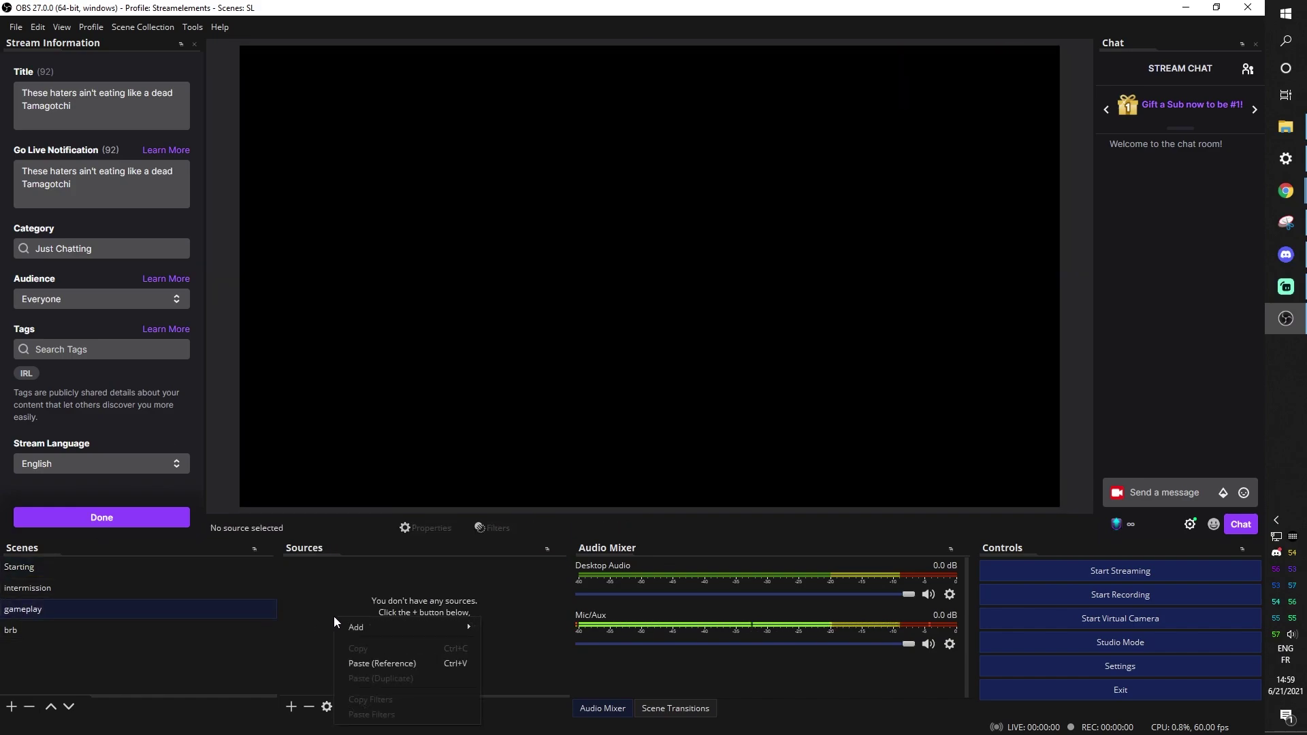
left_click(375, 665)
Remove the duplicate overlay from Starting and rename gameplay's copy to game overlay
left_click(54, 567)
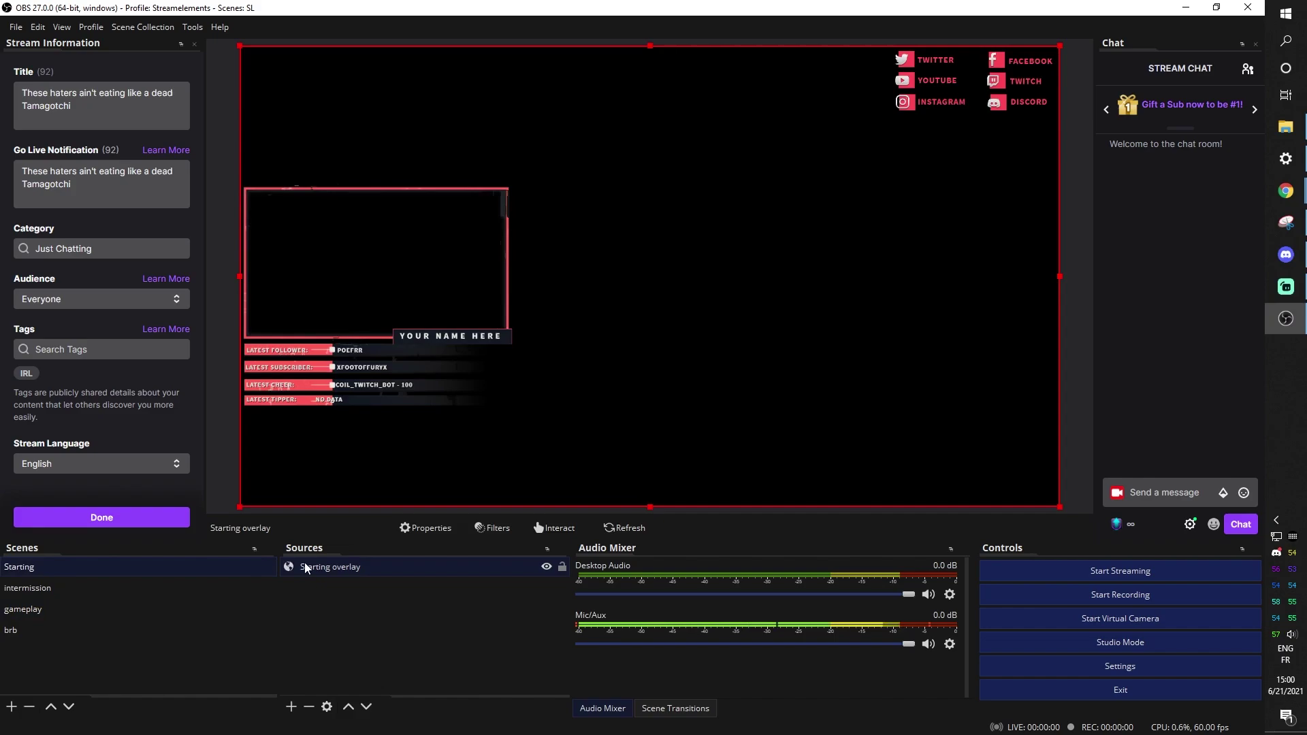
right_click(341, 569)
left_click(381, 334)
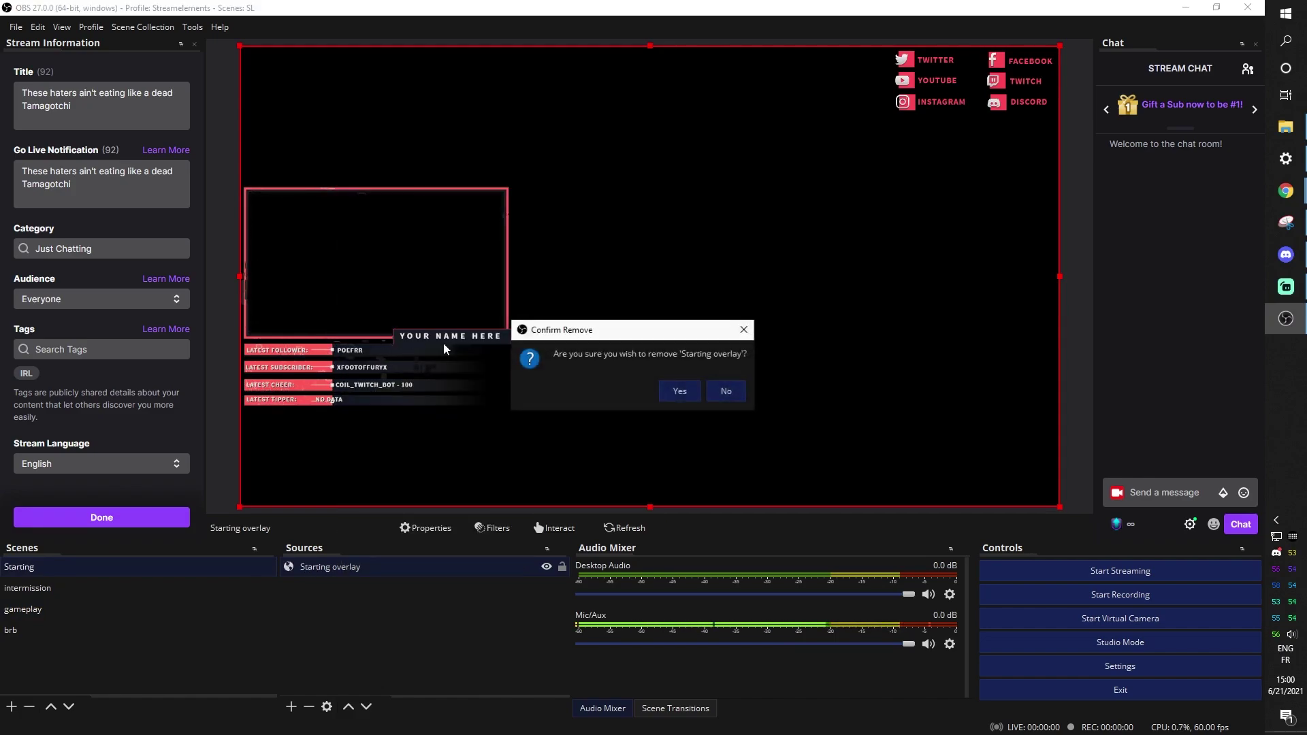
left_click(679, 390)
left_click(47, 609)
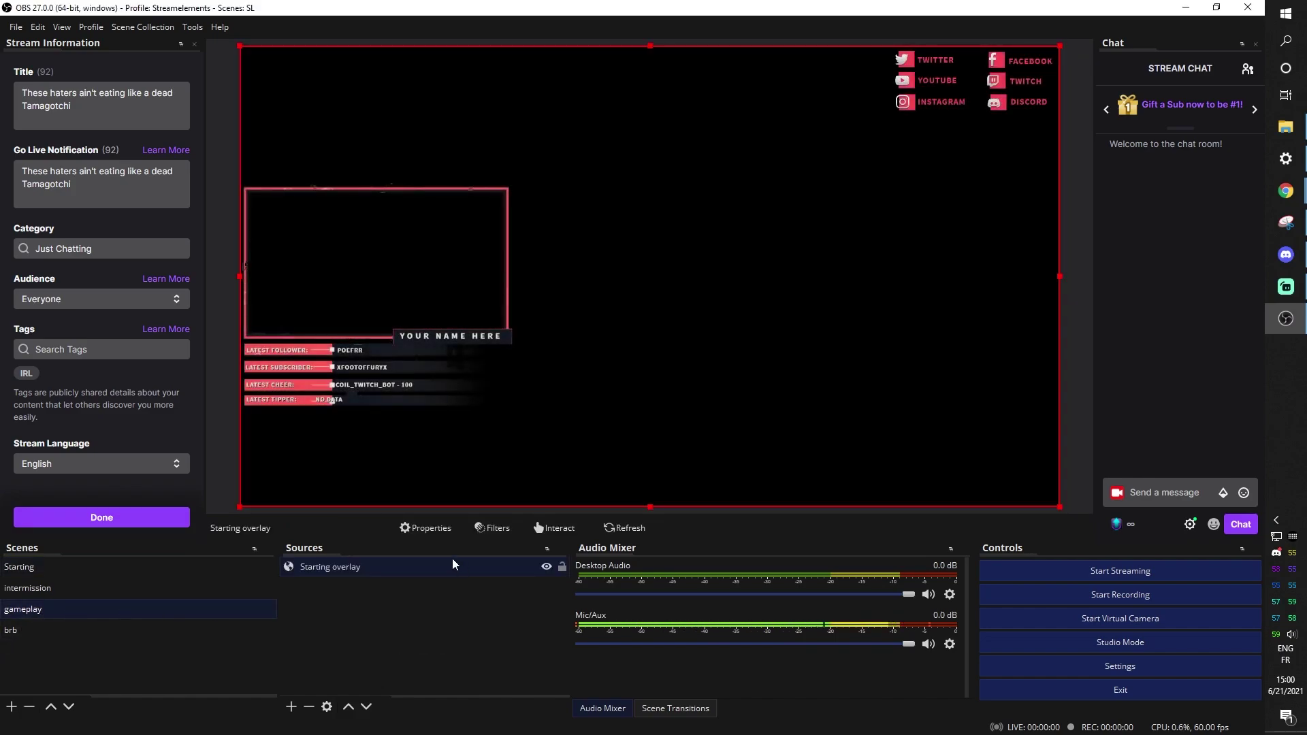
right_click(341, 568)
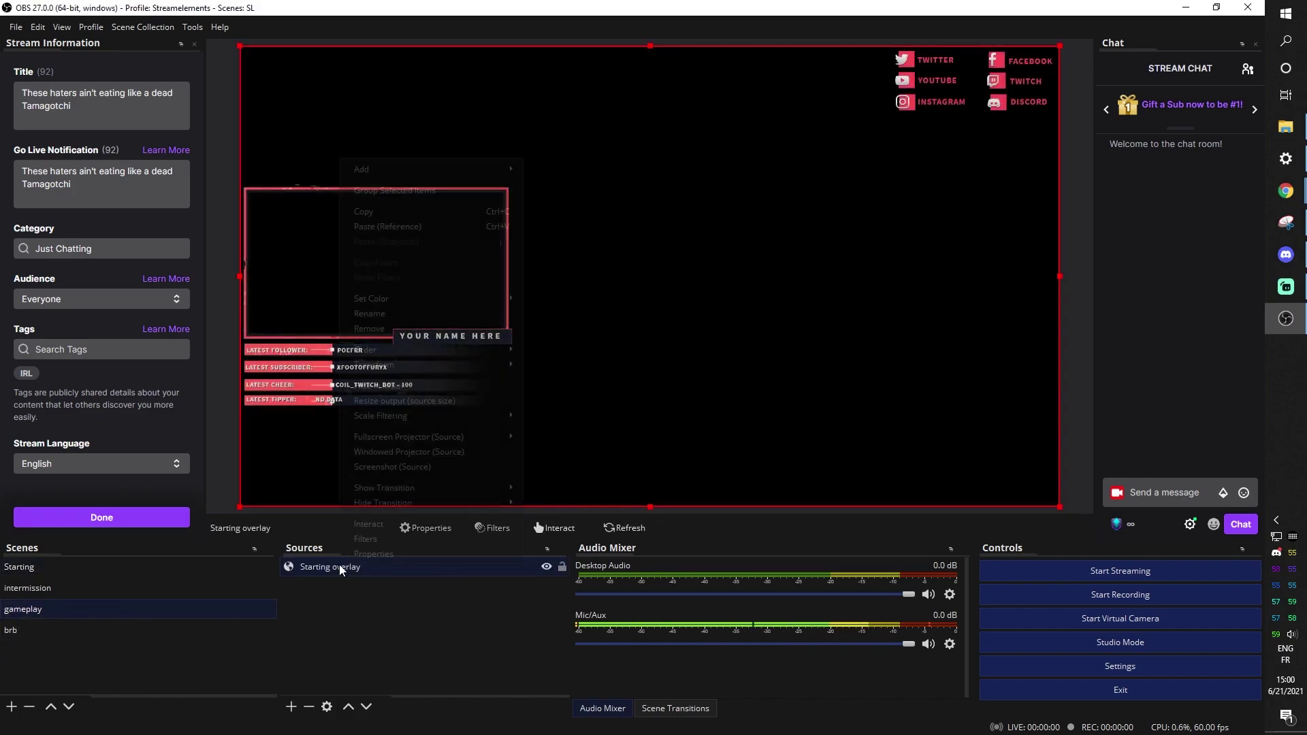
left_click(392, 314)
type("ga")
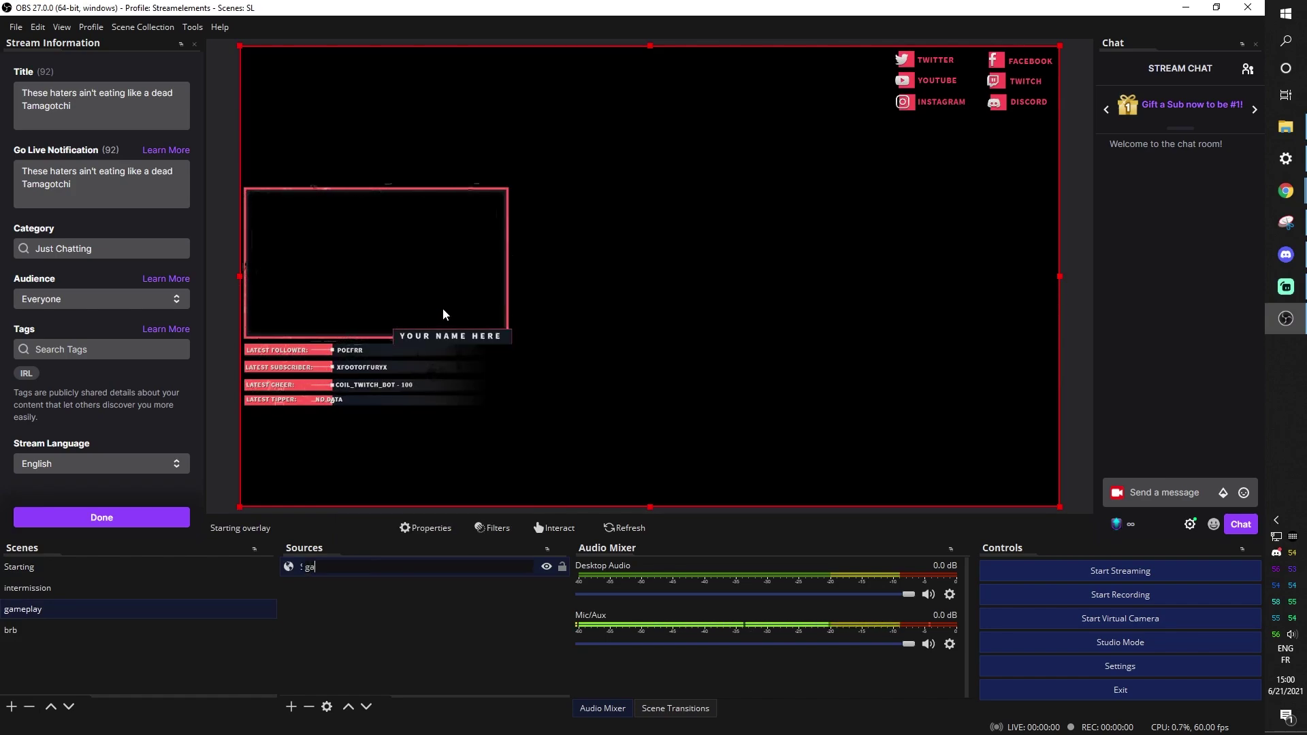
type("me overlay")
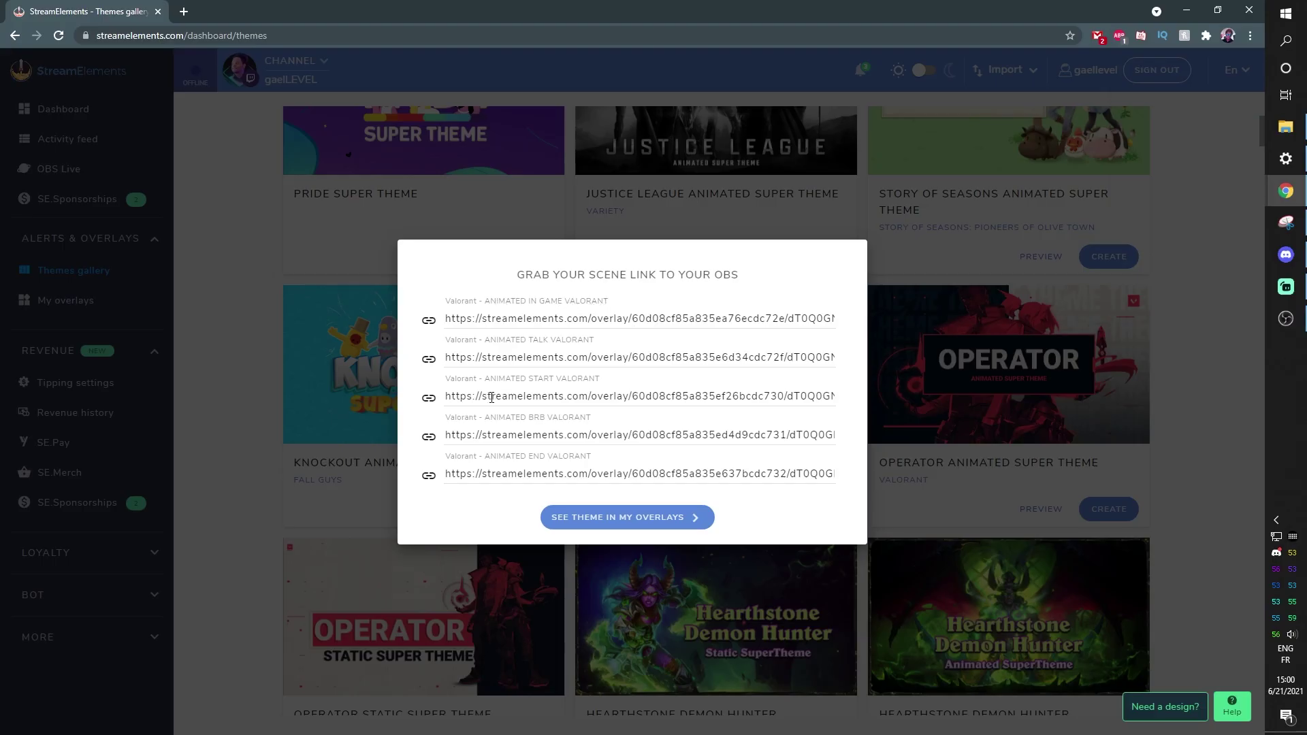
Add the talk Valorant link as 1920×1080 browser source 'inter overlay'
left_click(429, 358)
left_click(1286, 289)
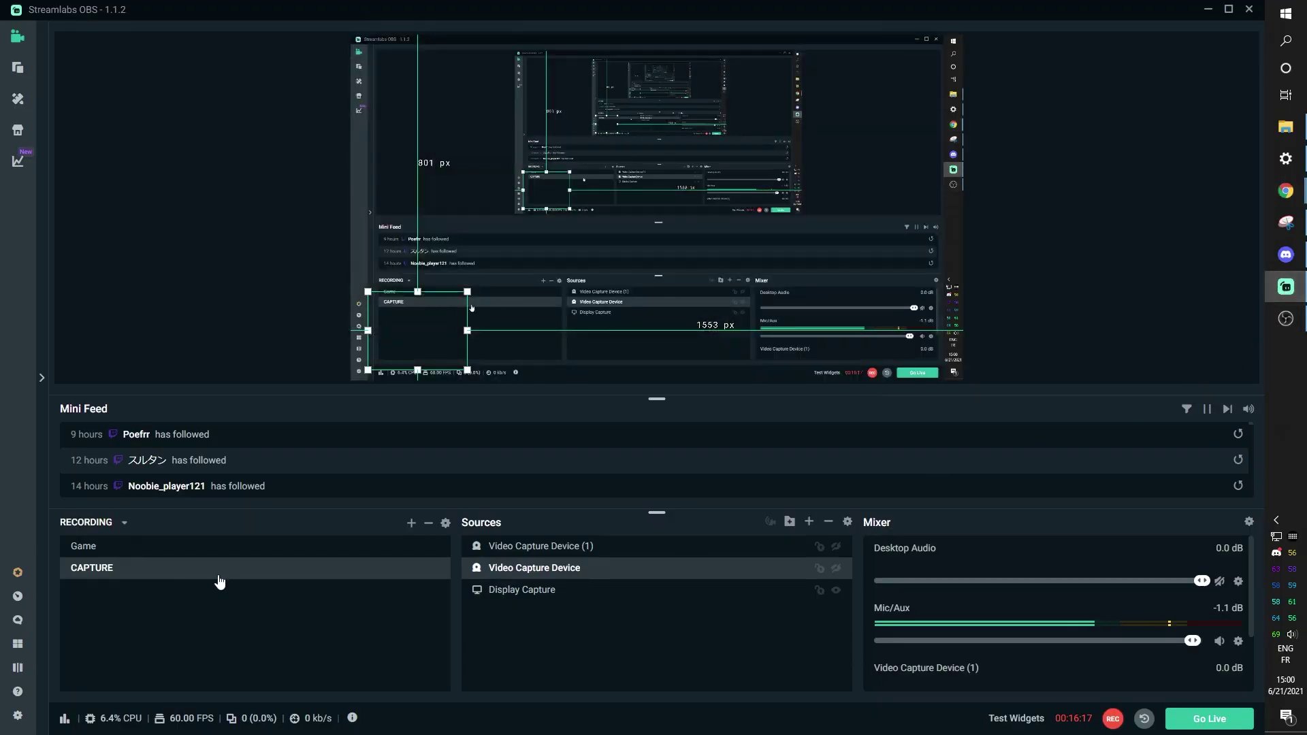
left_click(337, 480)
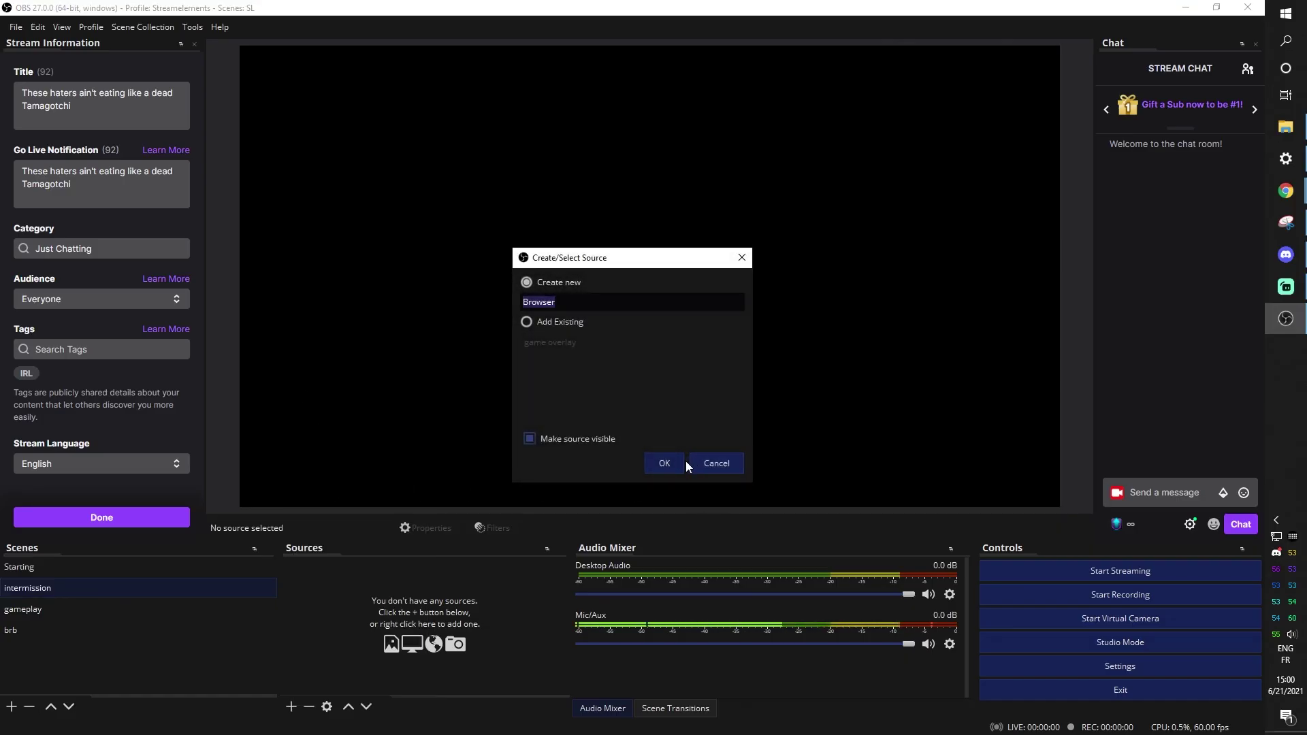
type("inter")
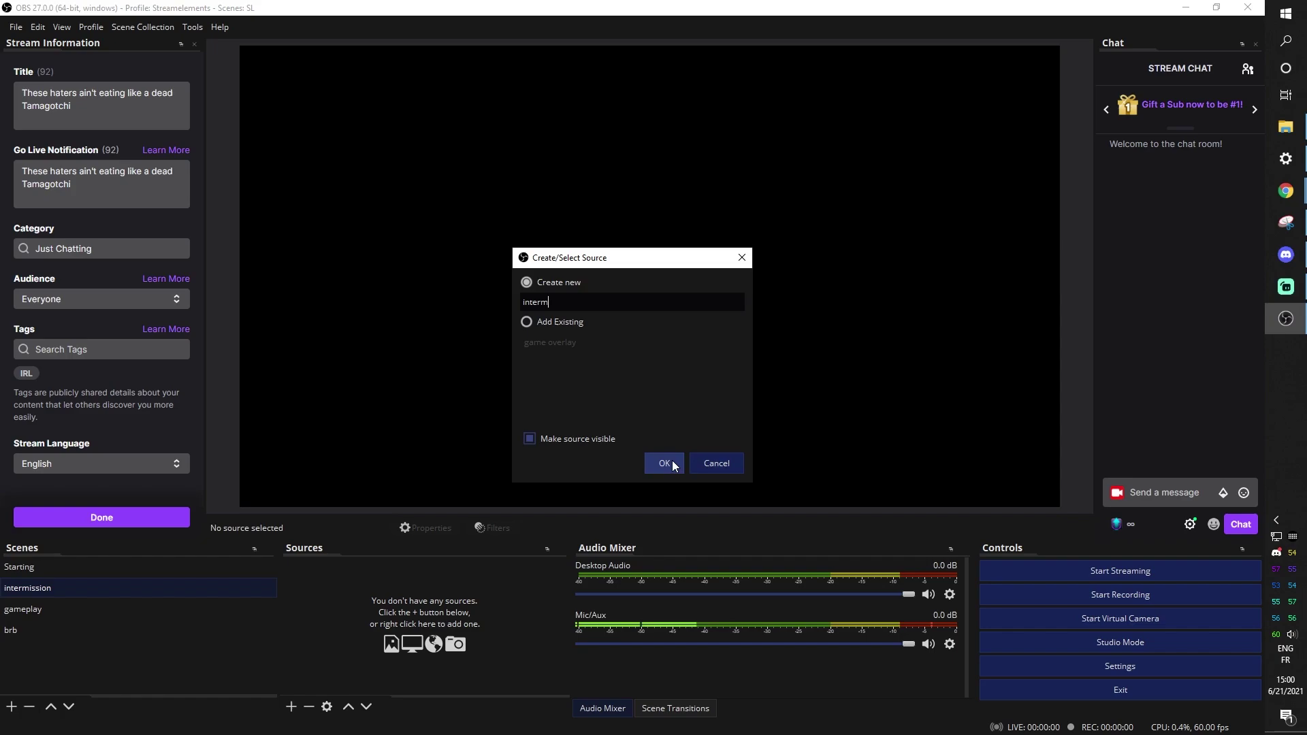
type(" overlay")
left_click(664, 462)
key("ctrl+v")
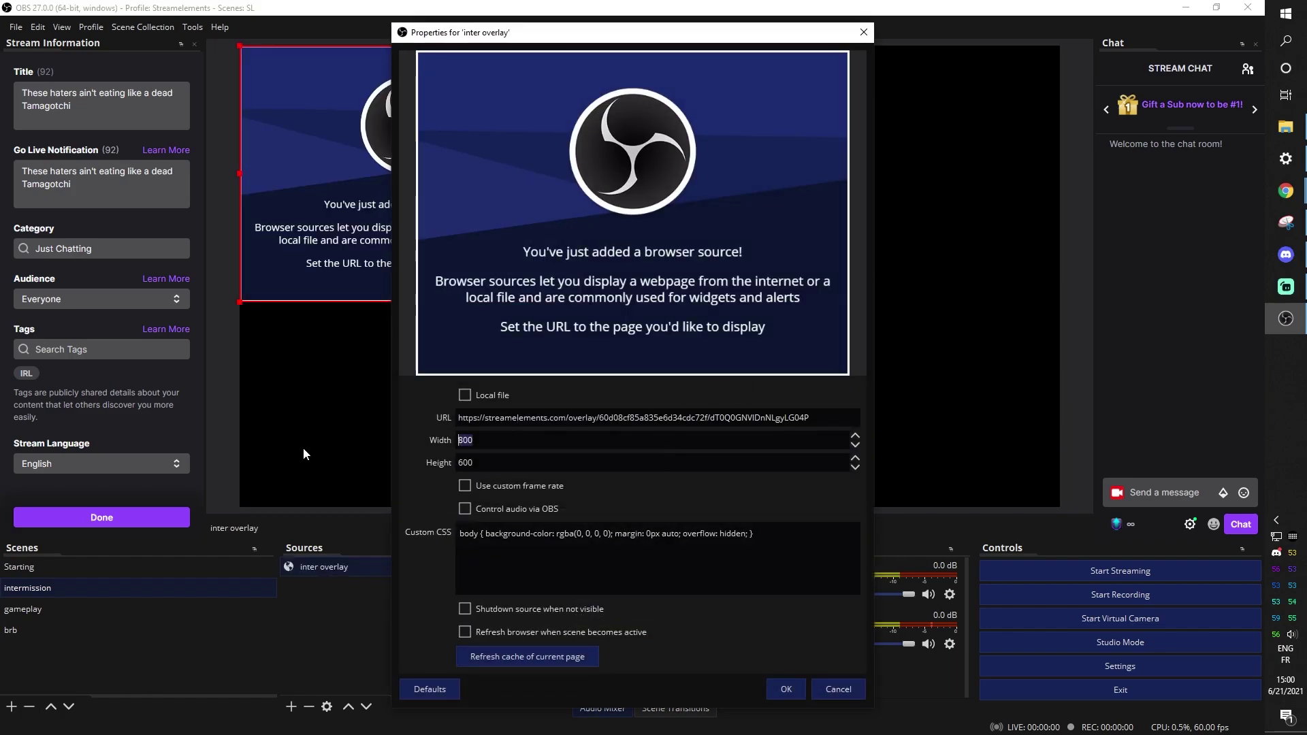
key("BackSpace")
key("BackSpace")
key("BackSpace")
type("1920")
key("Tab")
type("1080")
key("Return")
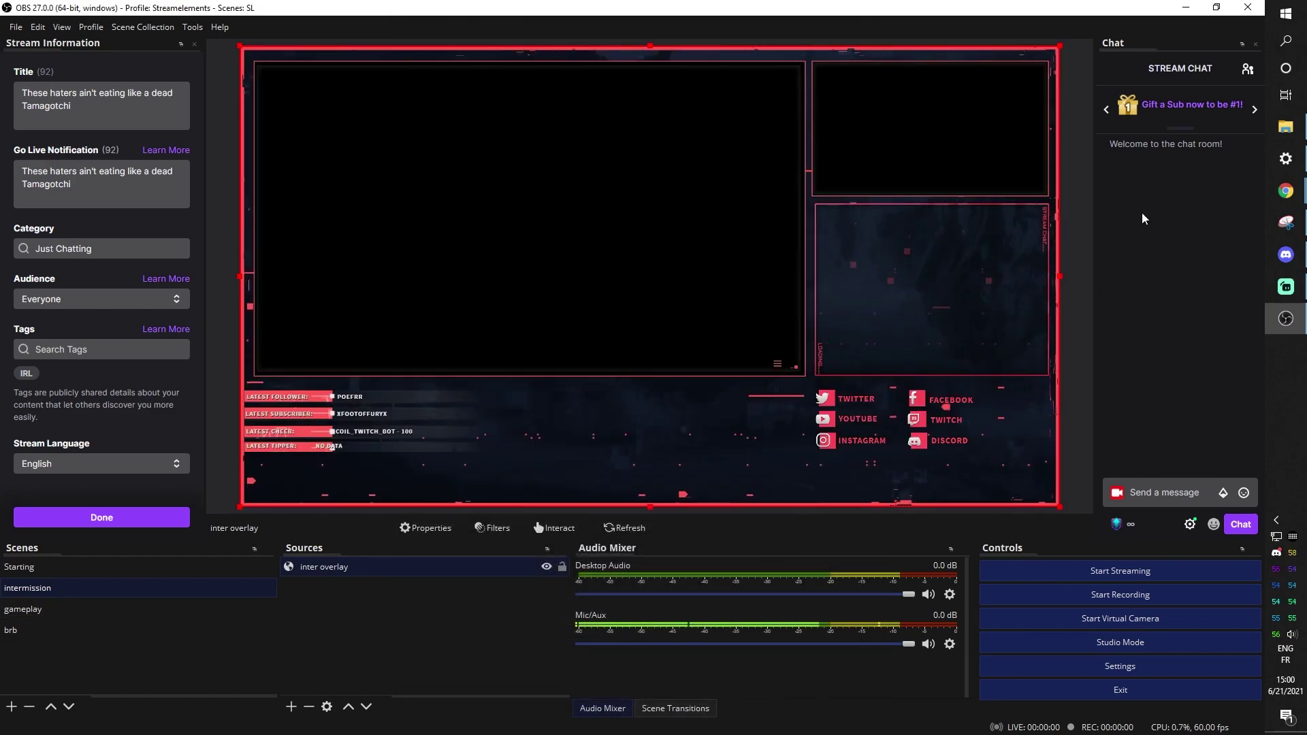
key("alt+Tab")
Add a browser source named 'Start overlay' to the Starting scene
left_click(428, 399)
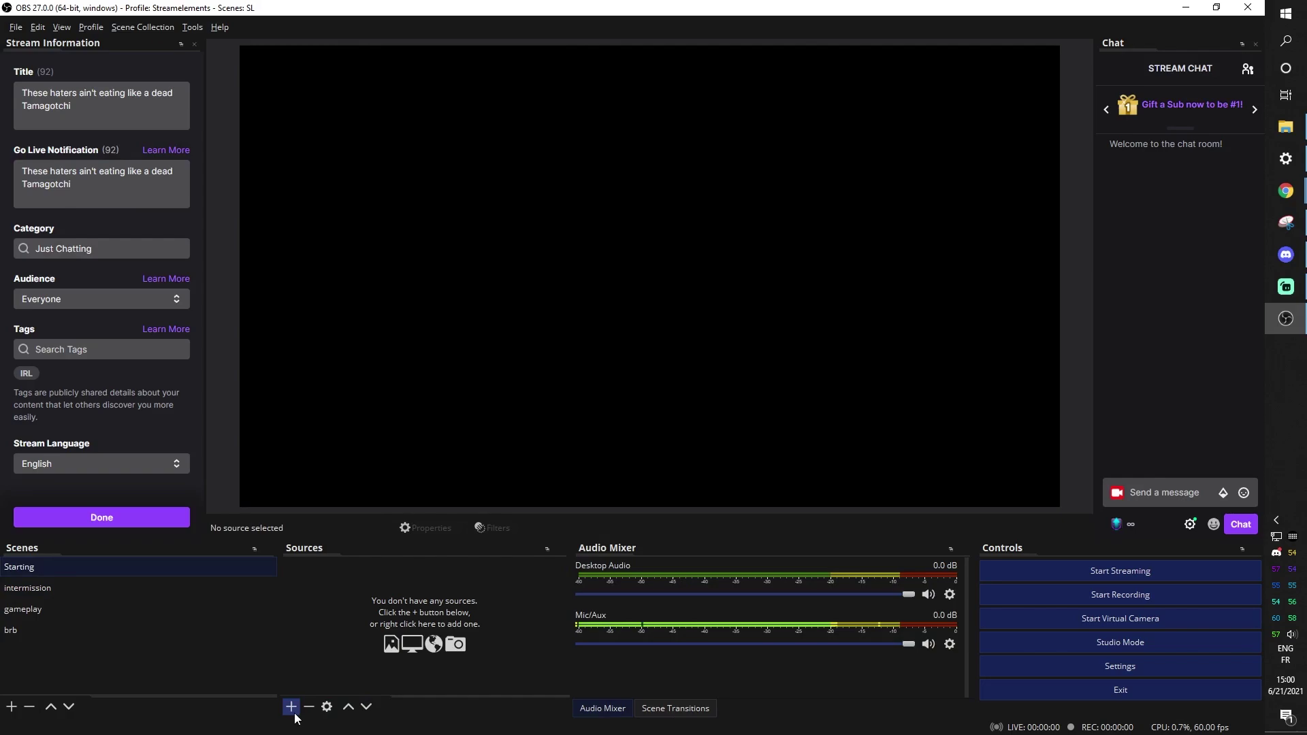
left_click(292, 707)
left_click(317, 486)
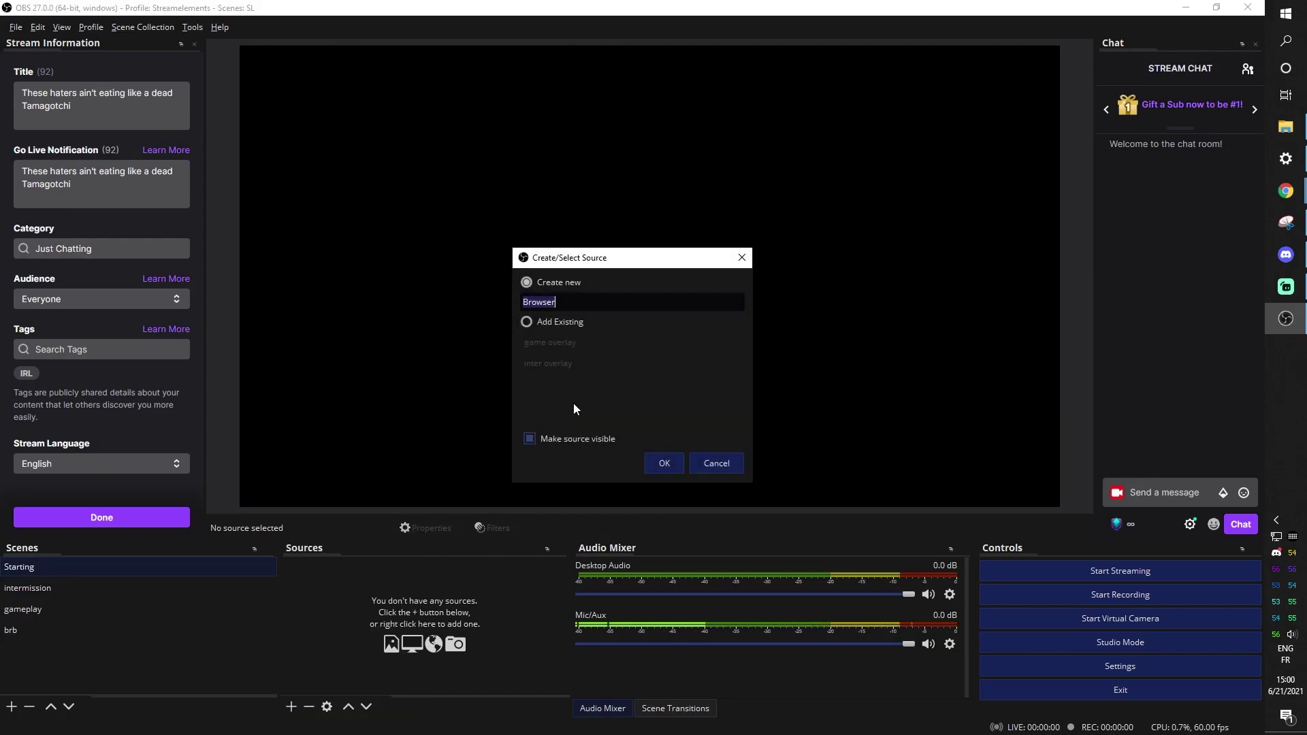
type("overlay")
key("Return")
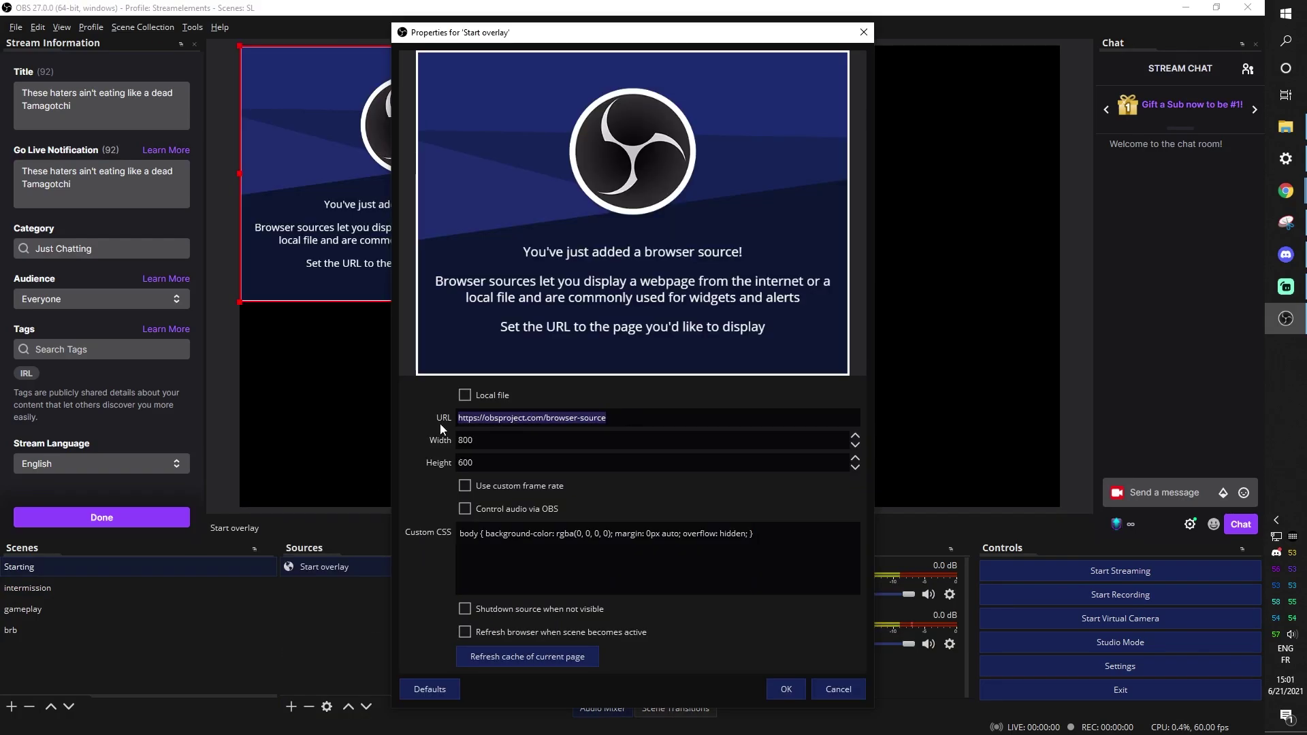
key("Return")
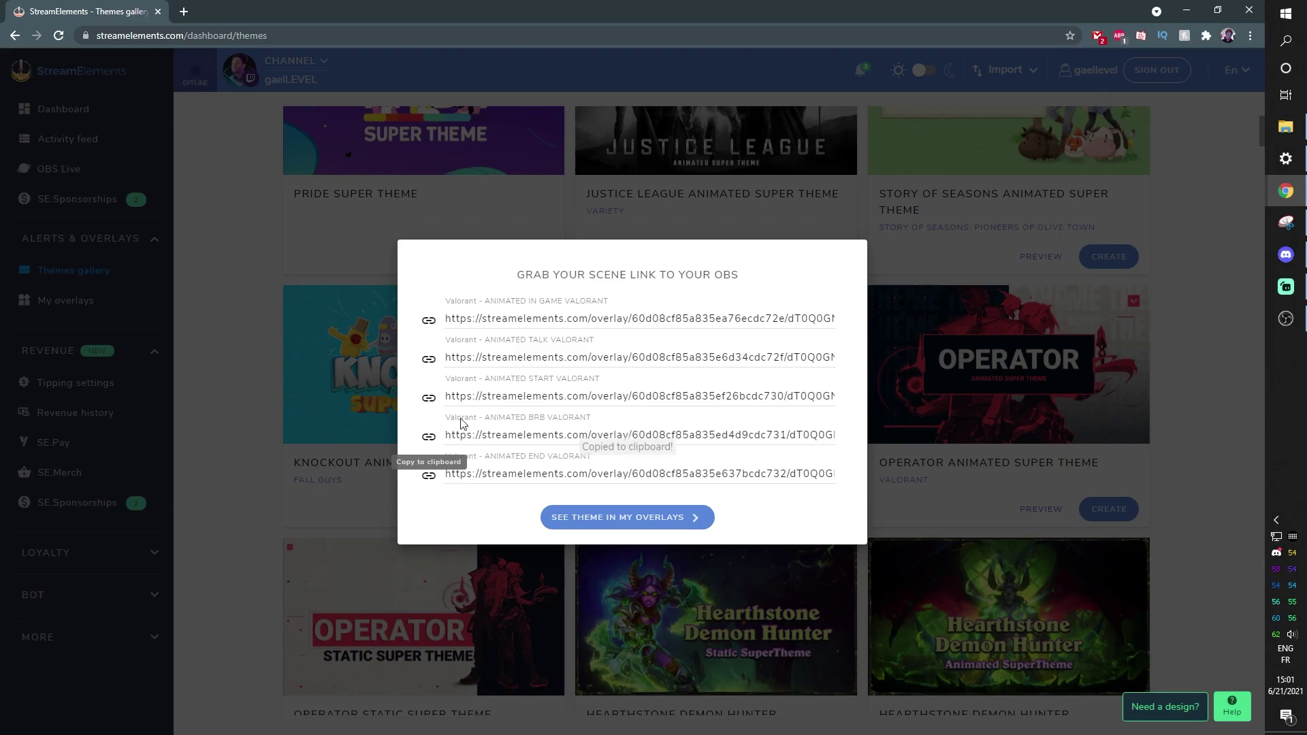
Add a 'brb overlay' browser source to the brb scene, then check the gameplay and intermission scenes
left_click(1286, 318)
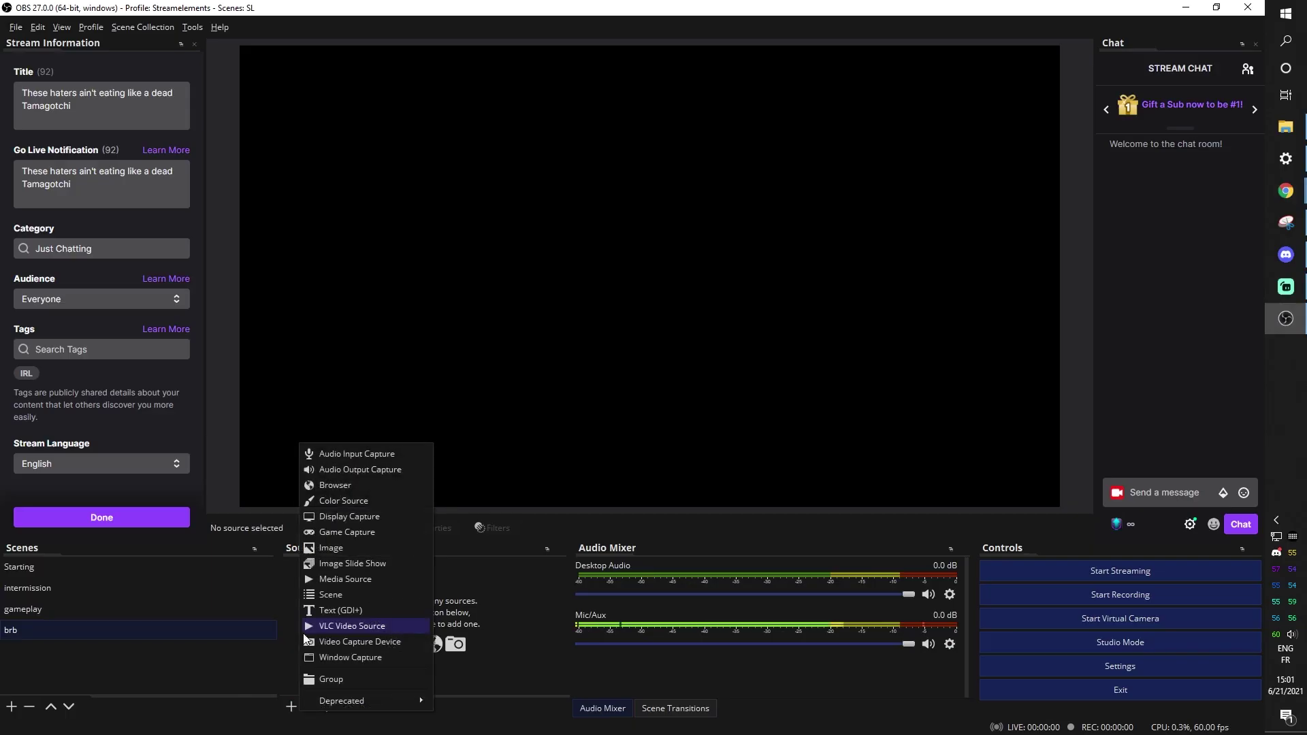
left_click(324, 490)
type("brb overlau")
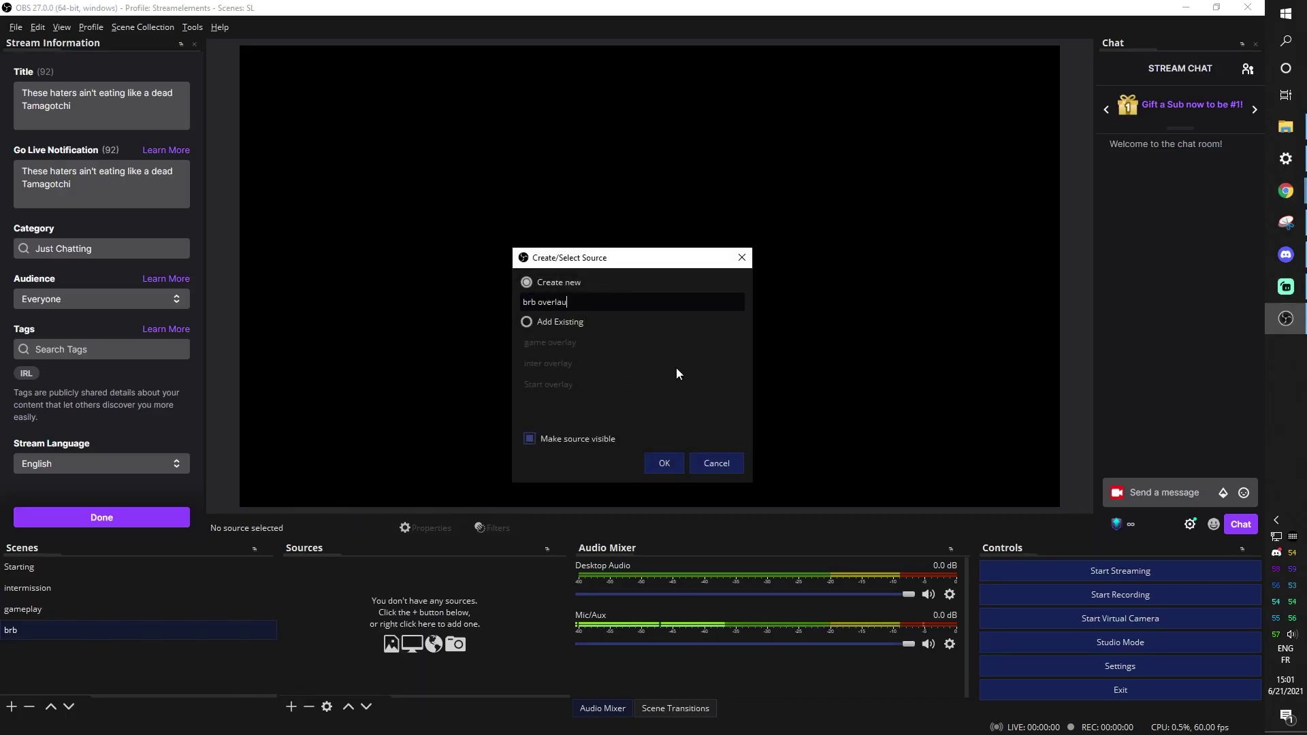
key("BackSpace")
type("y")
key("Return")
key("Return")
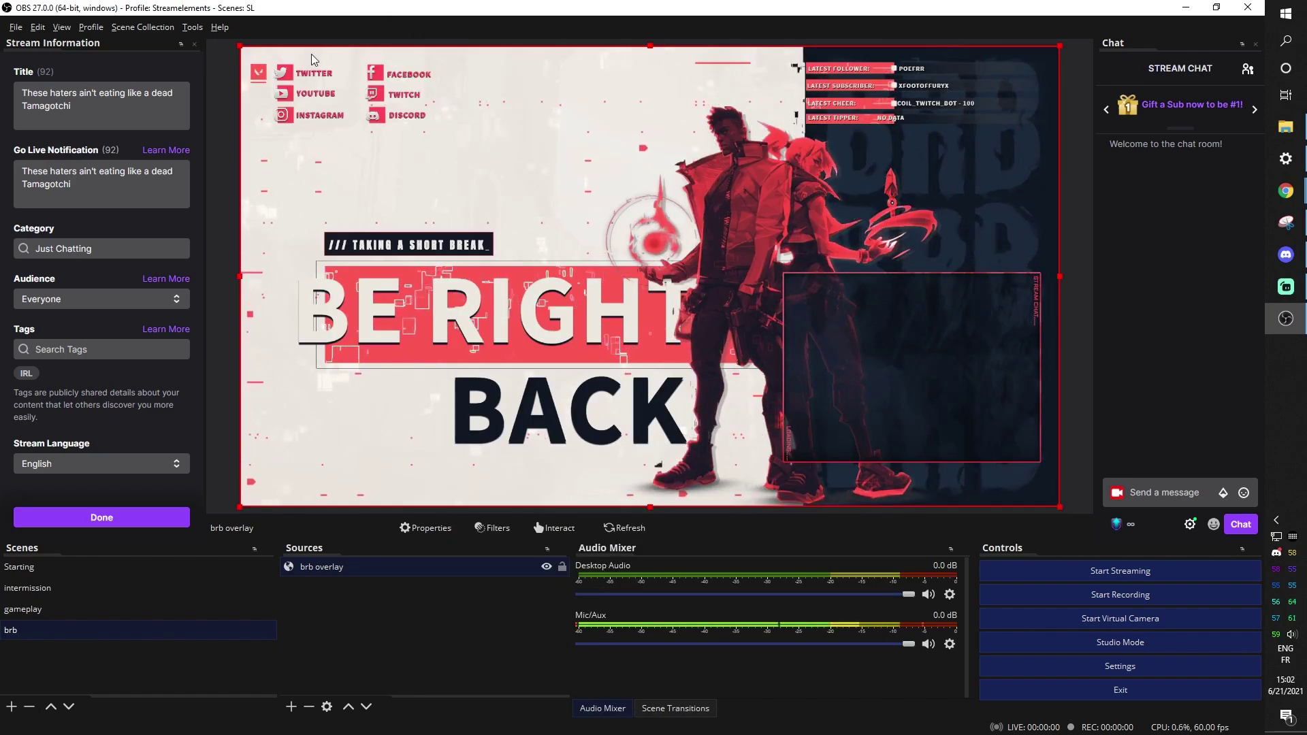
left_click(33, 608)
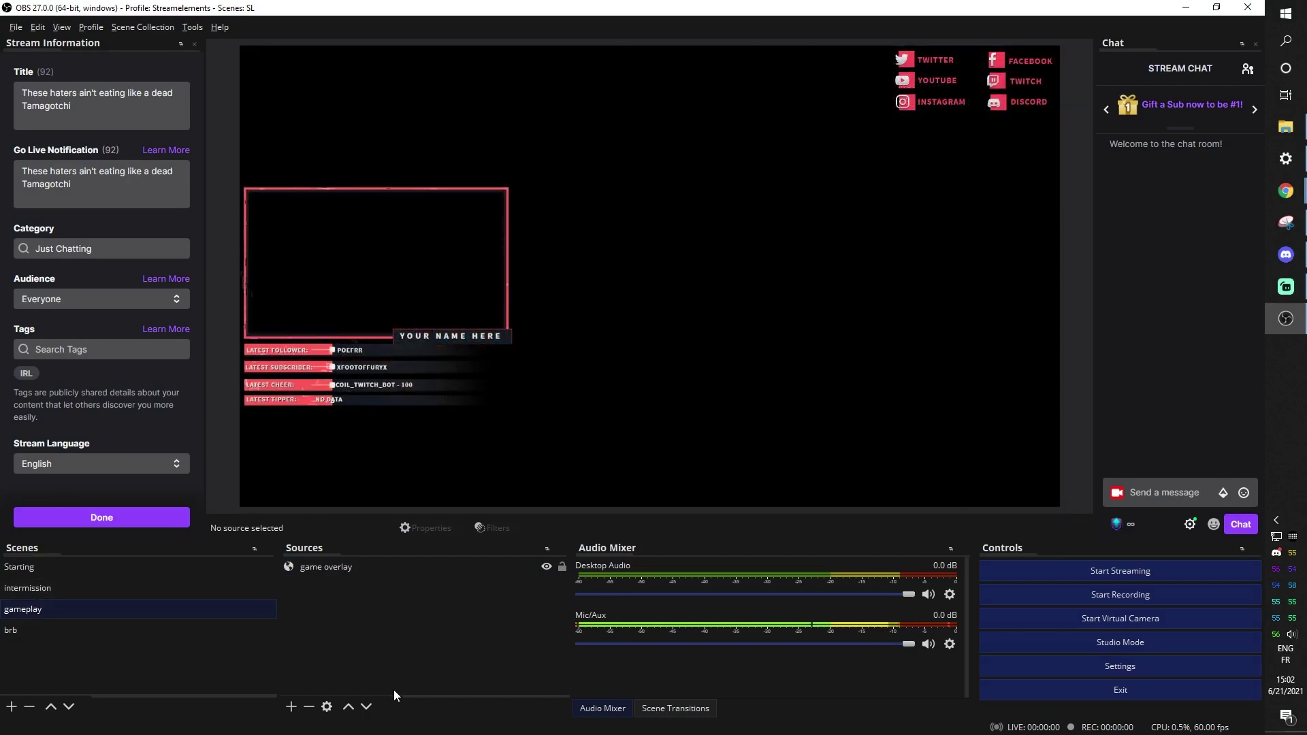
left_click(73, 590)
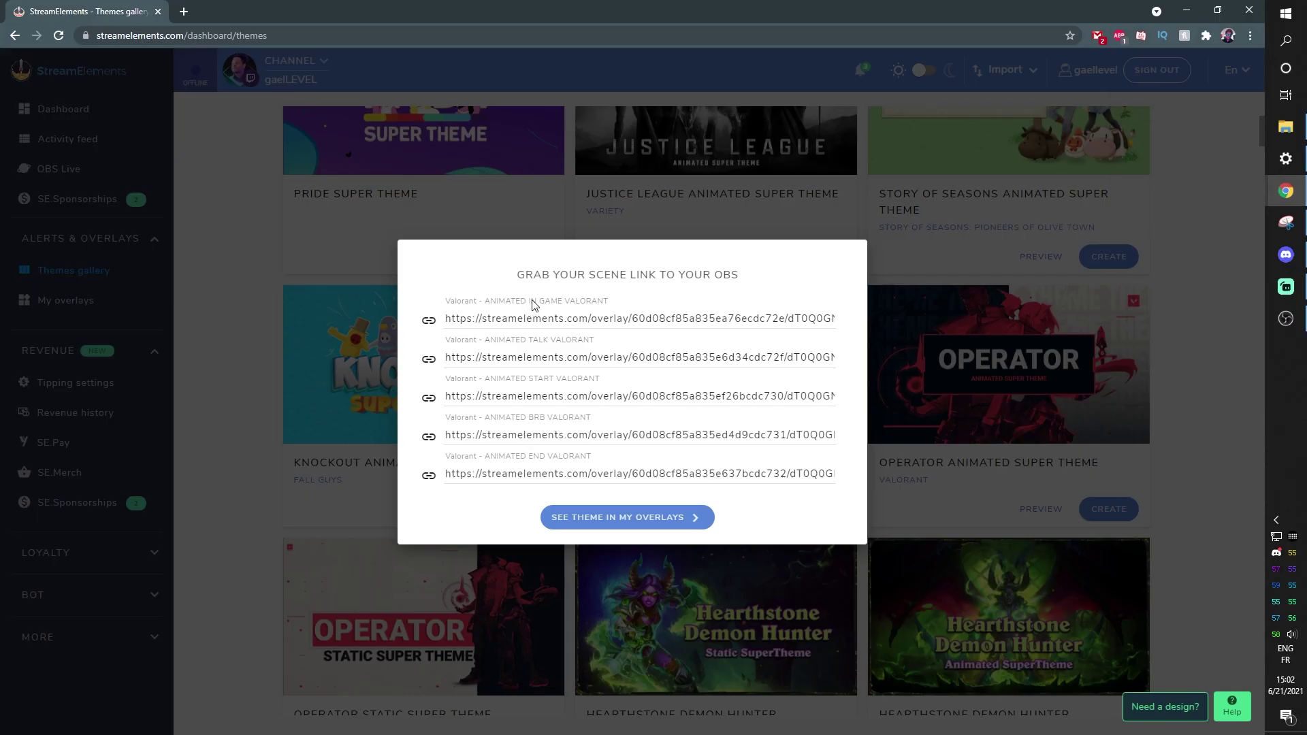
Open the ANIMATED START VALORANT overlay for editing from My overlays
left_click(580, 520)
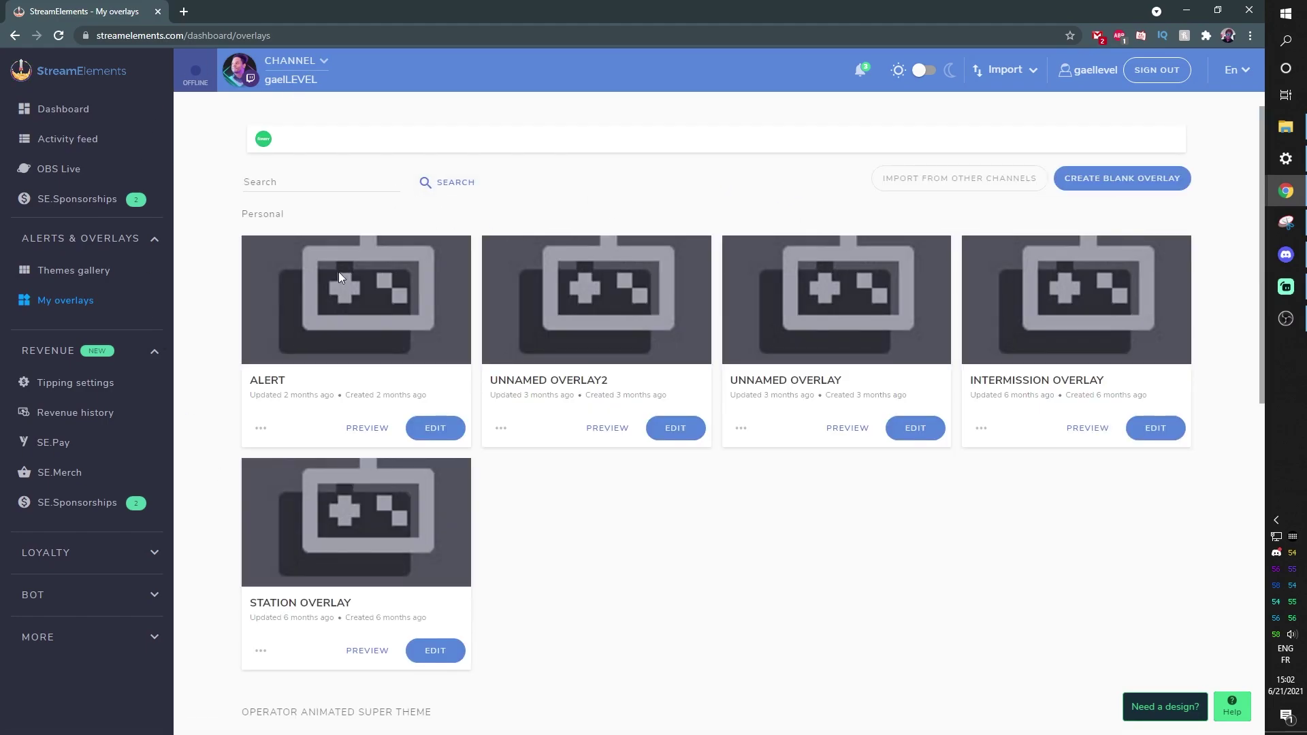
scroll(271, 323, "down", 5)
scroll(200, 327, "down", 2)
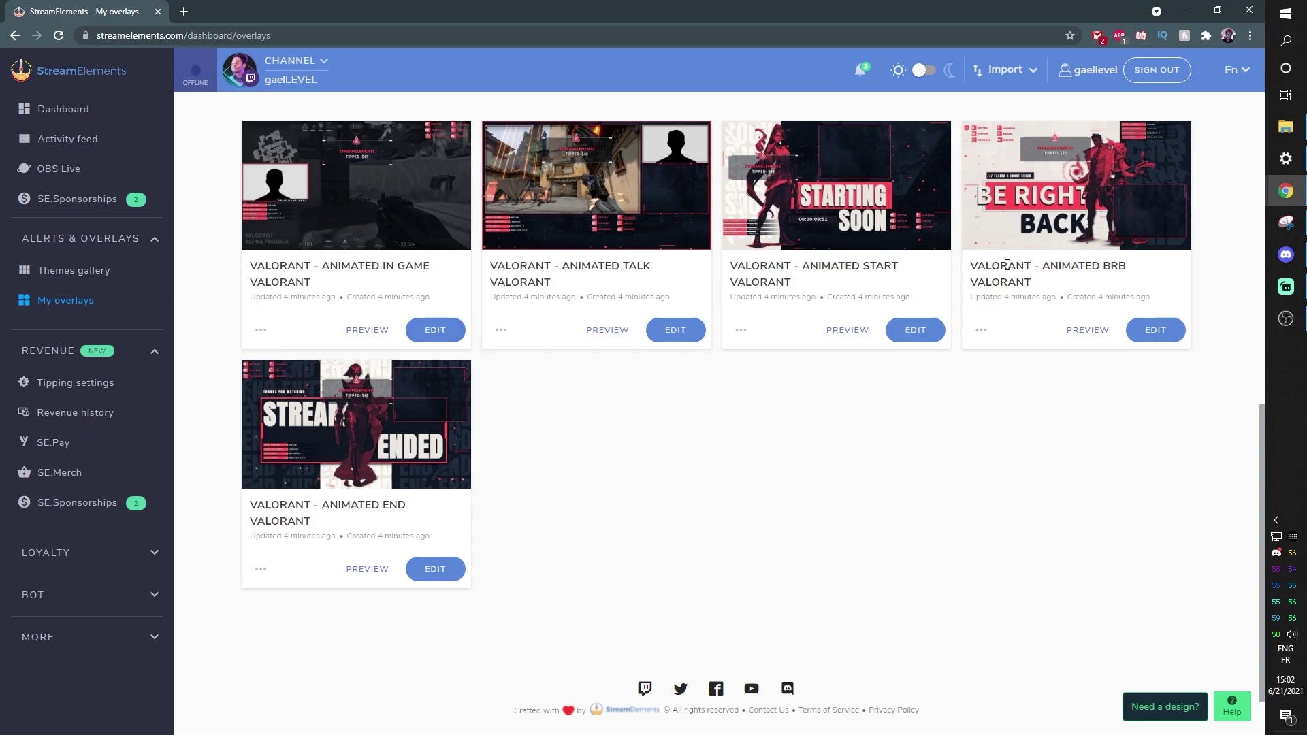
scroll(846, 318, "up", 1)
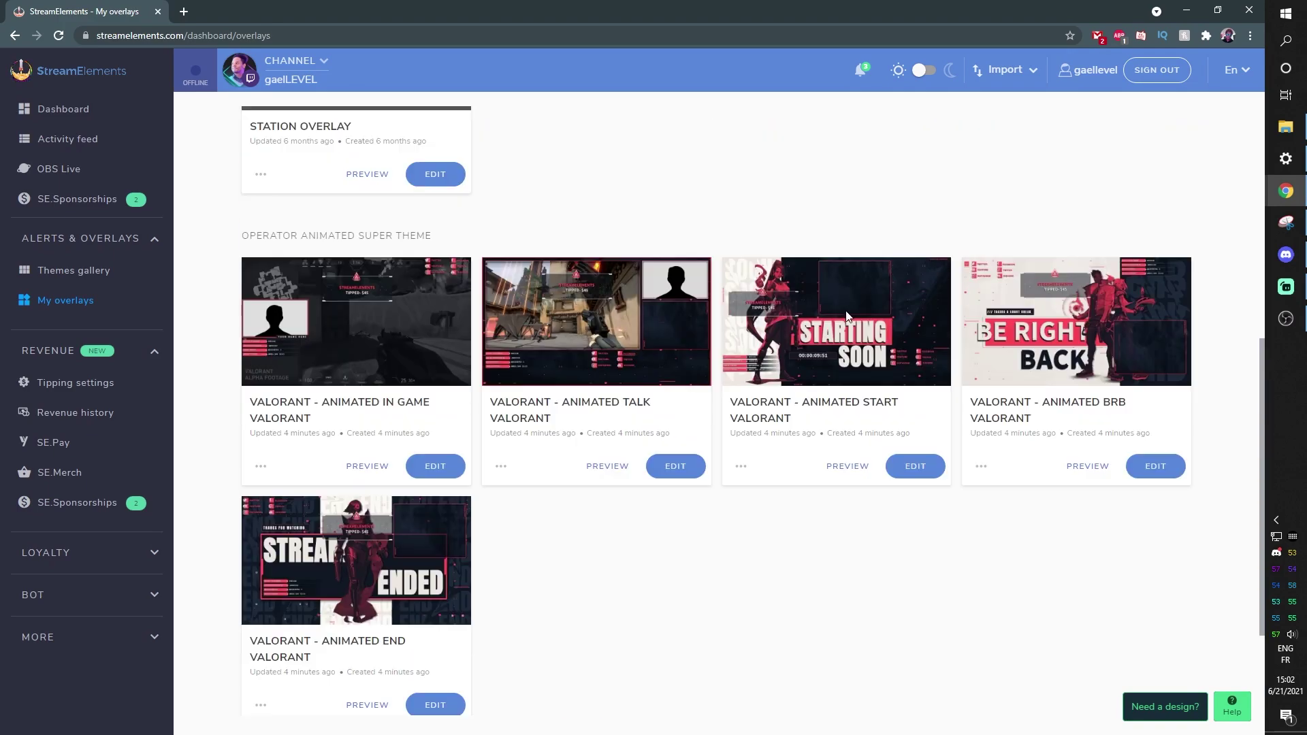
left_click(914, 468)
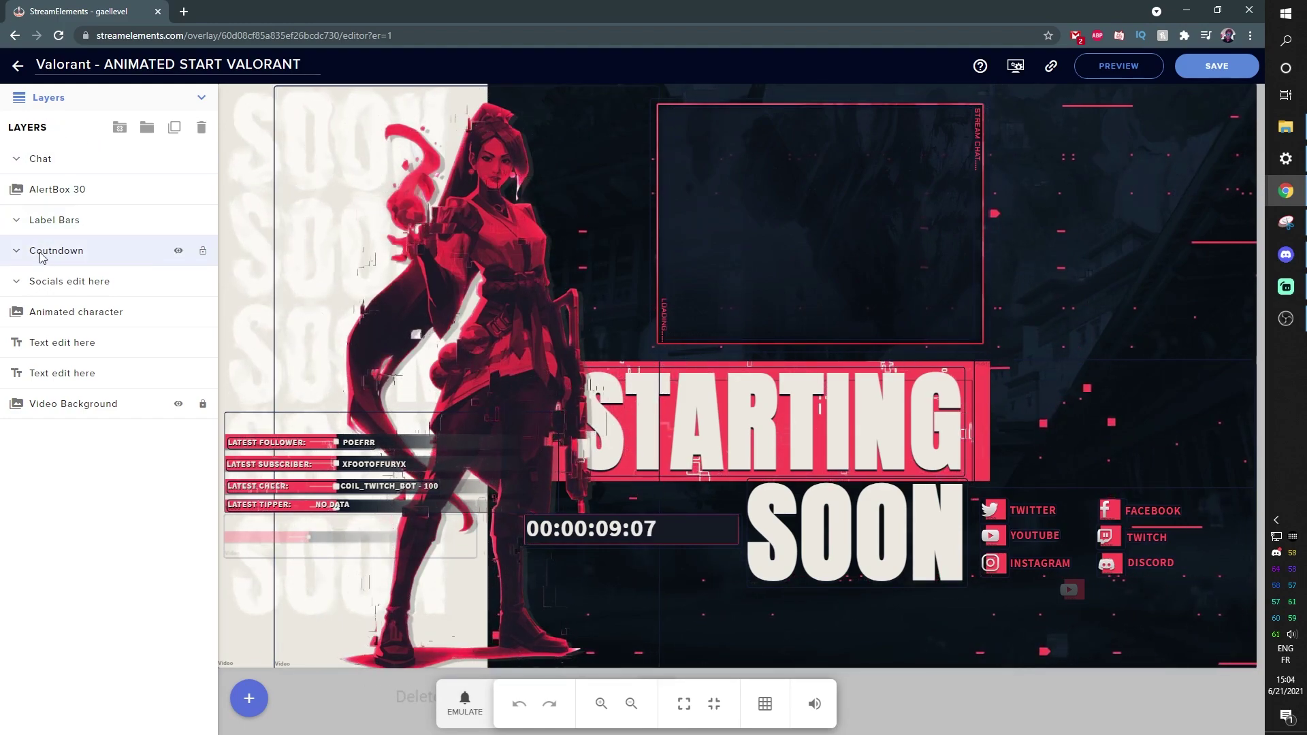
Change the TWITCH social layer's message to the channel name, save, and view it in OBS
left_click(16, 283)
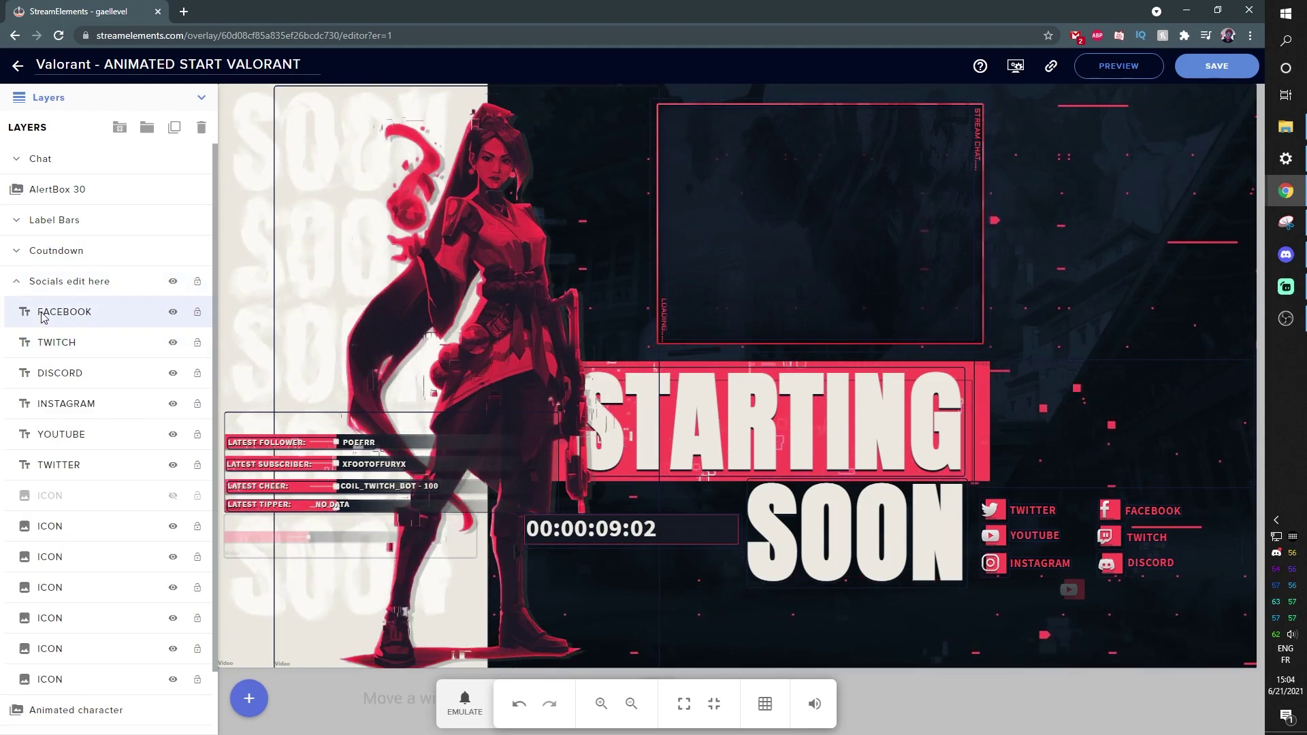
left_click(62, 350)
left_click(62, 345)
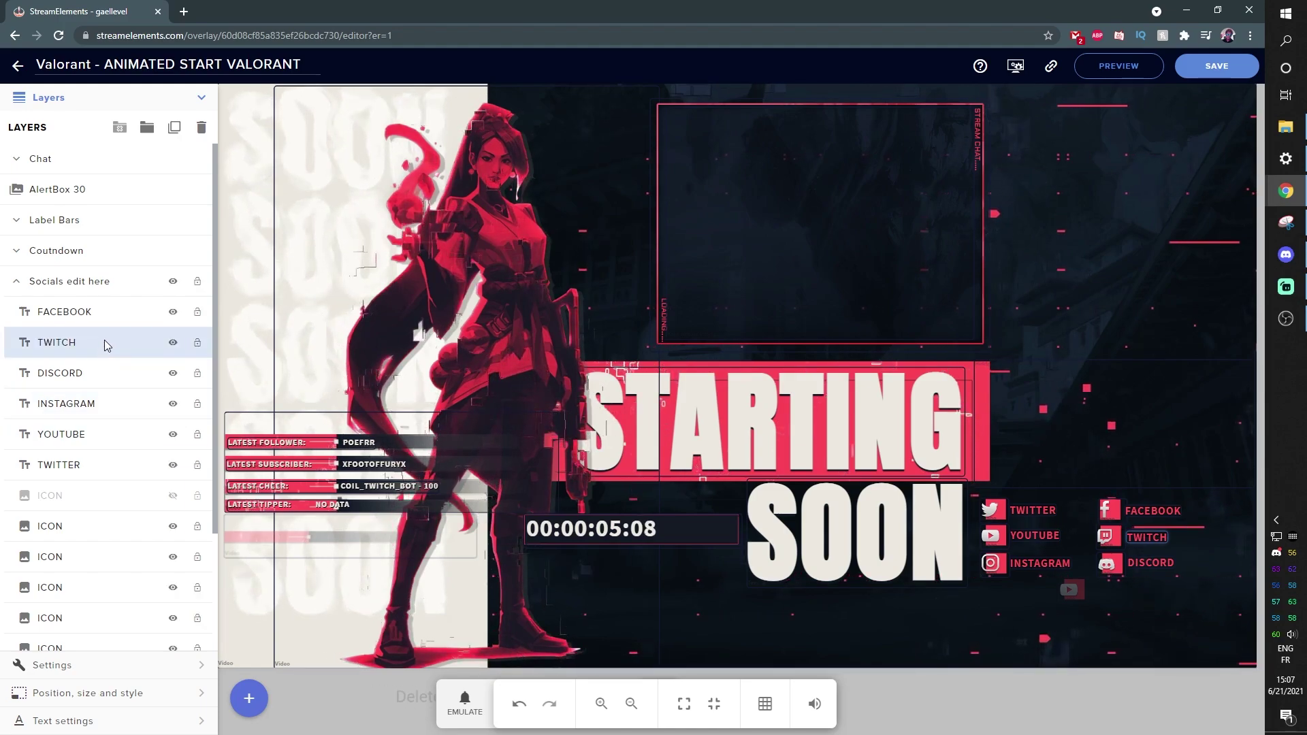
left_click(76, 667)
type("GAELLEVEL")
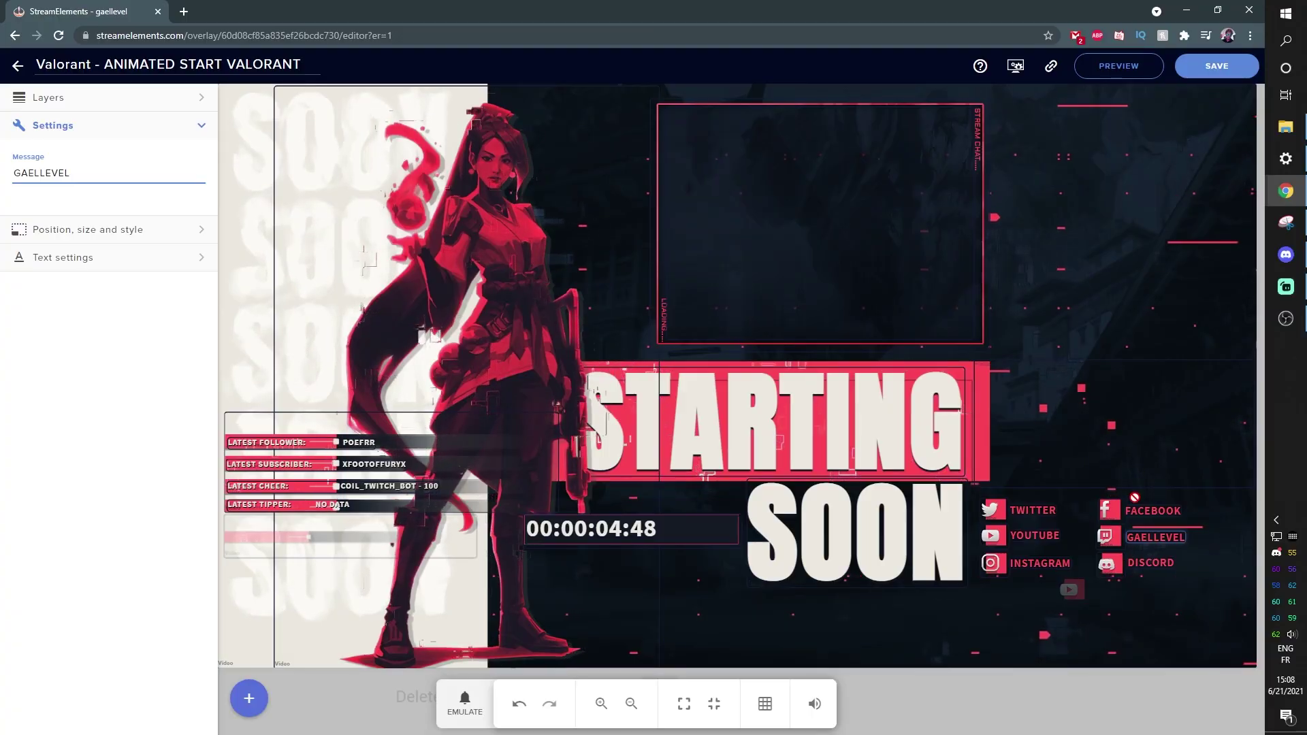
left_click(1208, 67)
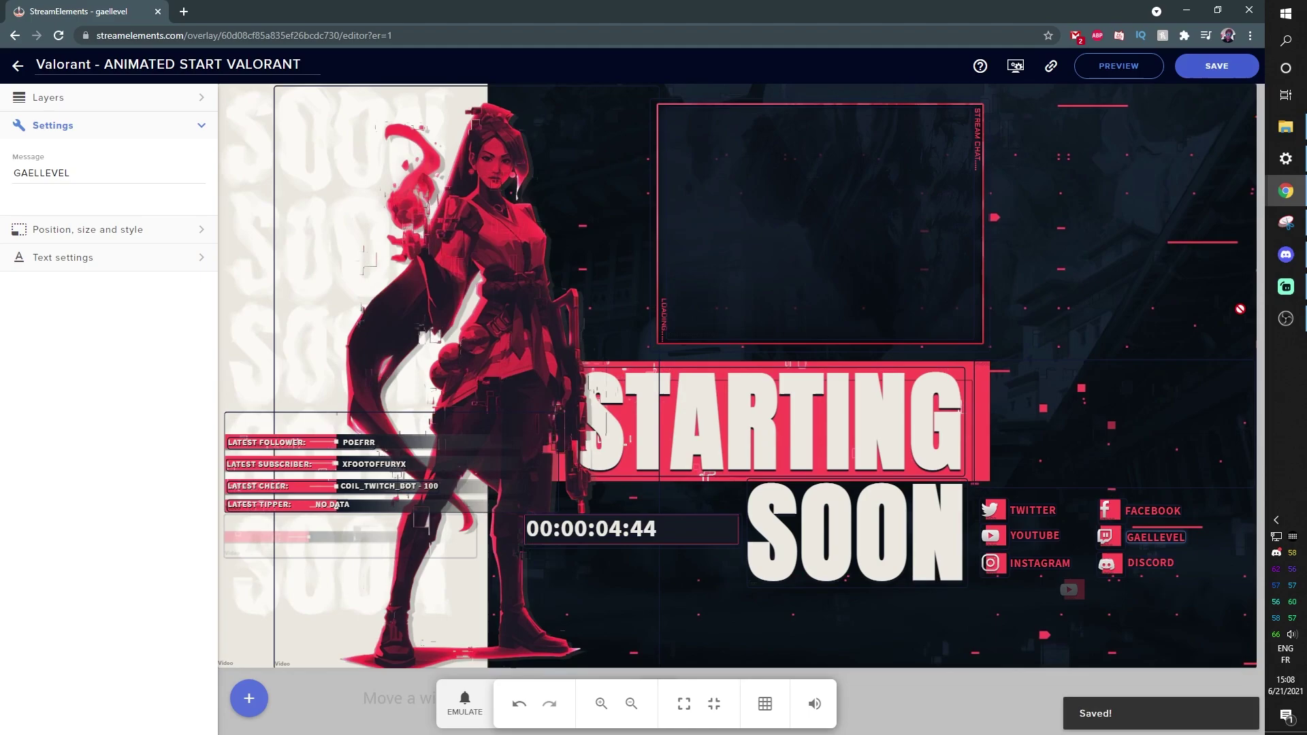
left_click(1285, 318)
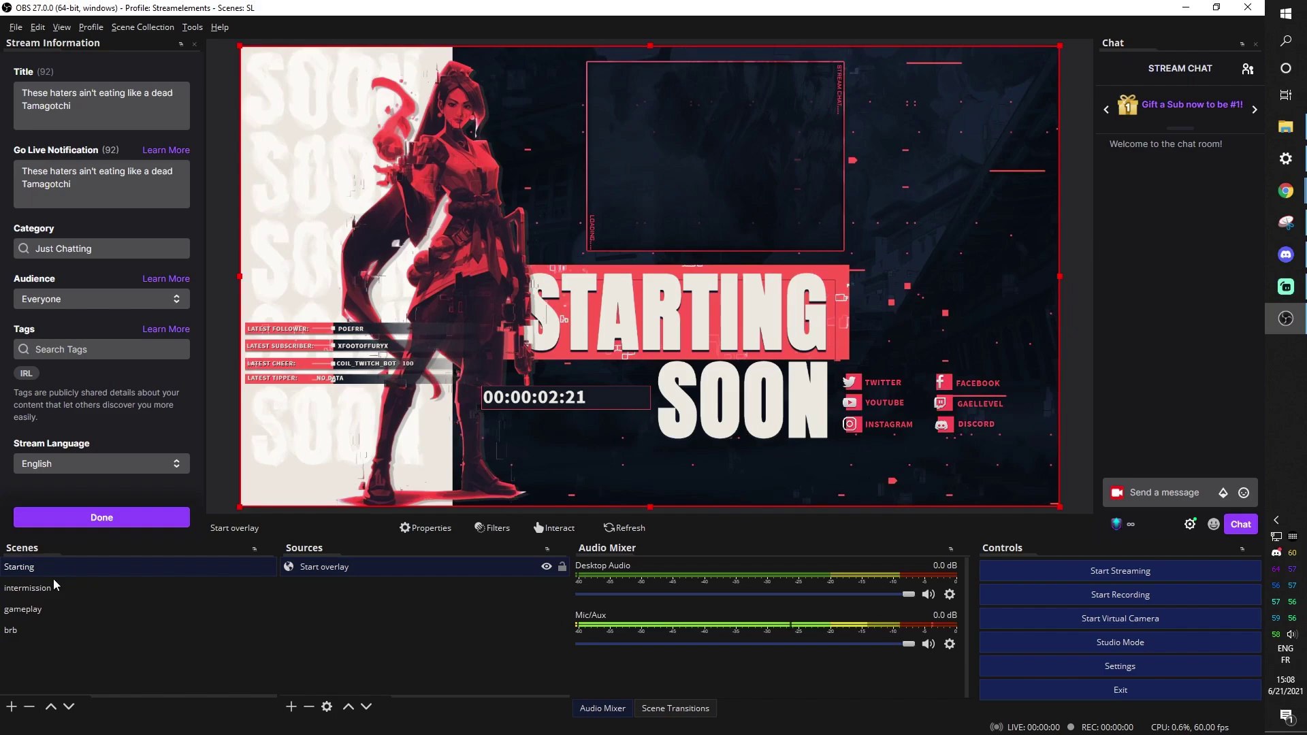
left_click(33, 587)
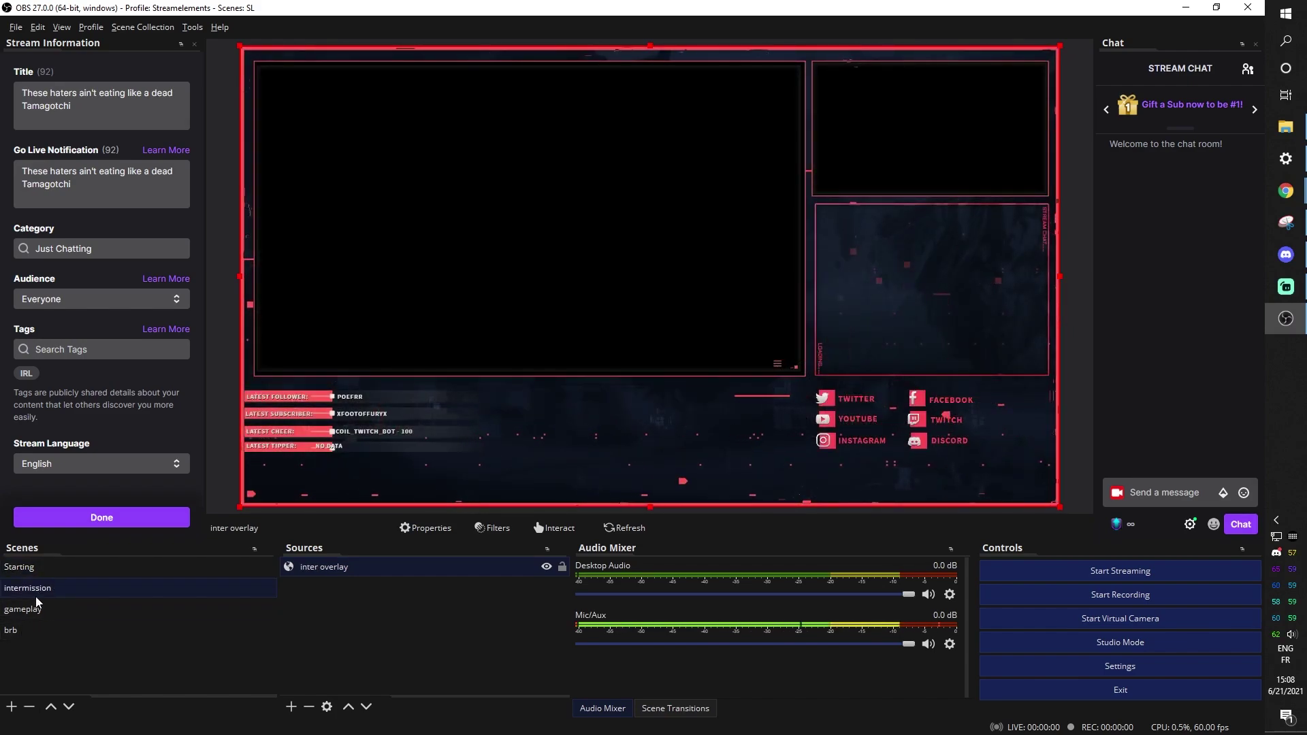
Add a Video Capture Device source to intermission using the Pengo 4K Grabber
left_click(360, 611)
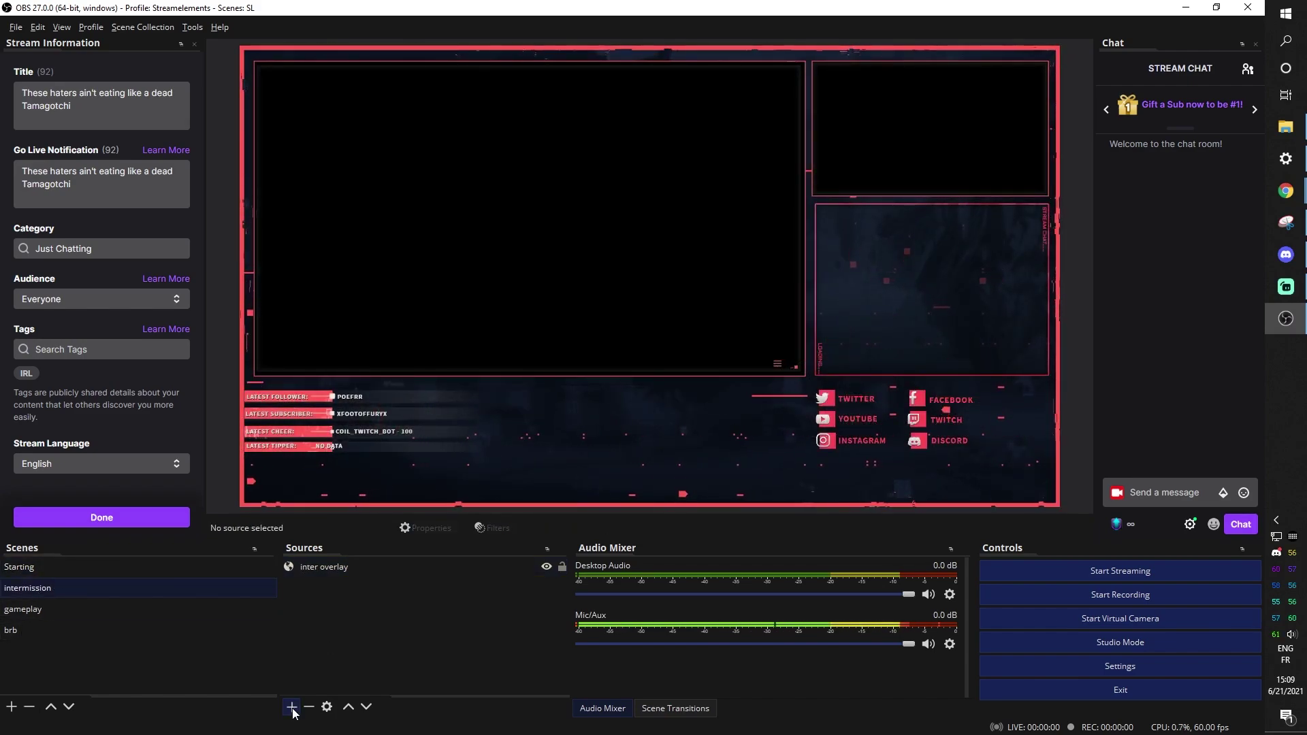
left_click(293, 707)
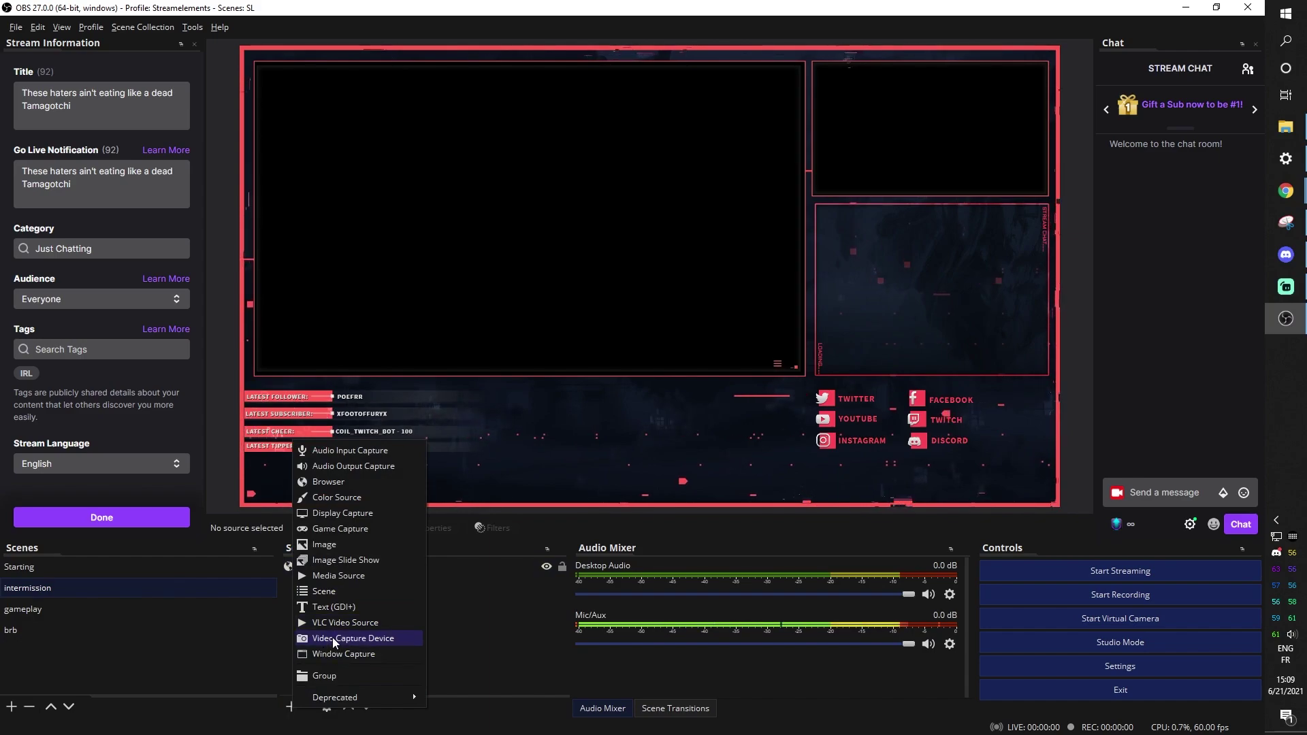
left_click(333, 637)
left_click(662, 463)
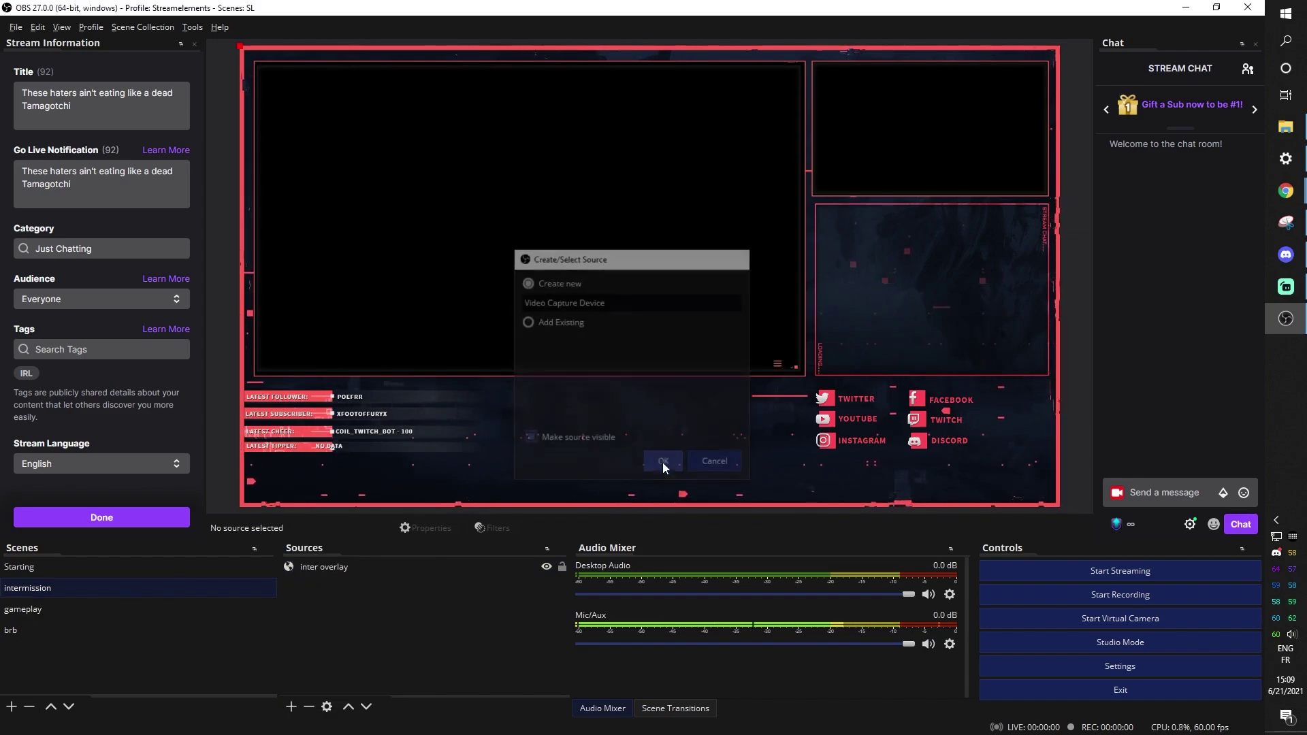
left_click(608, 411)
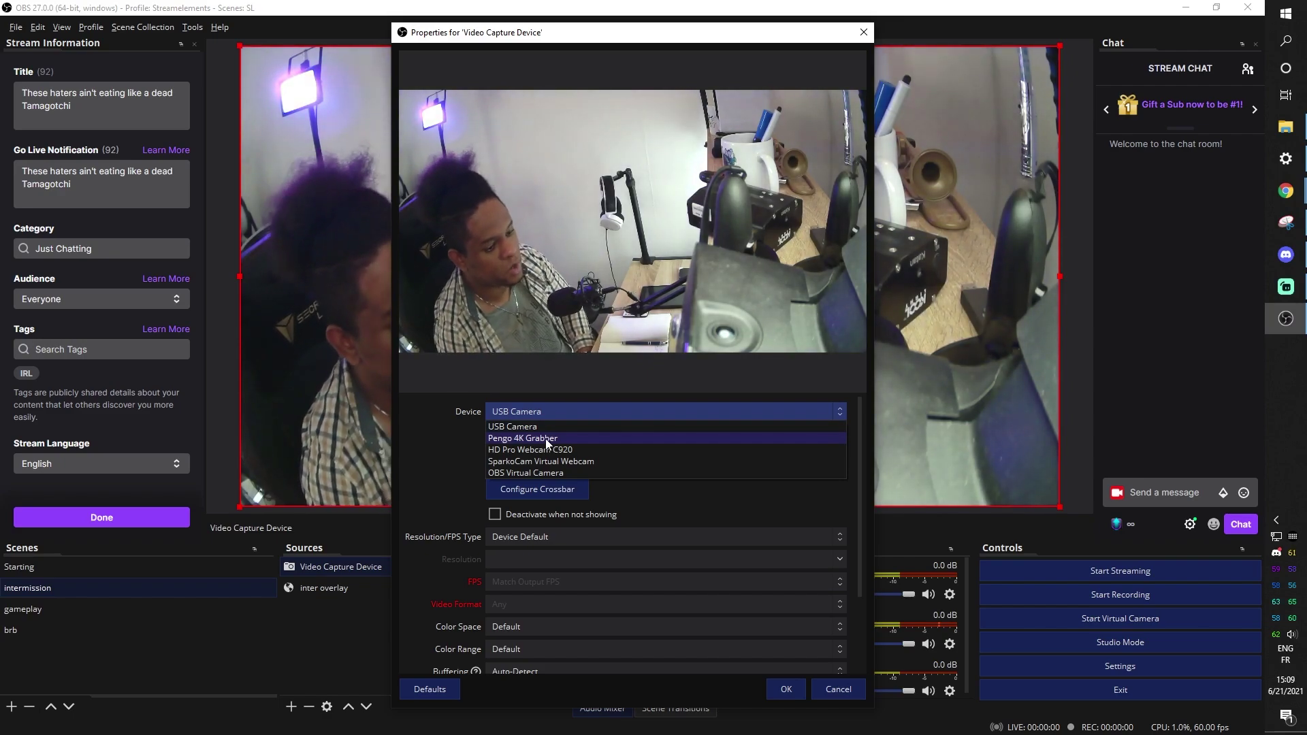
left_click(546, 438)
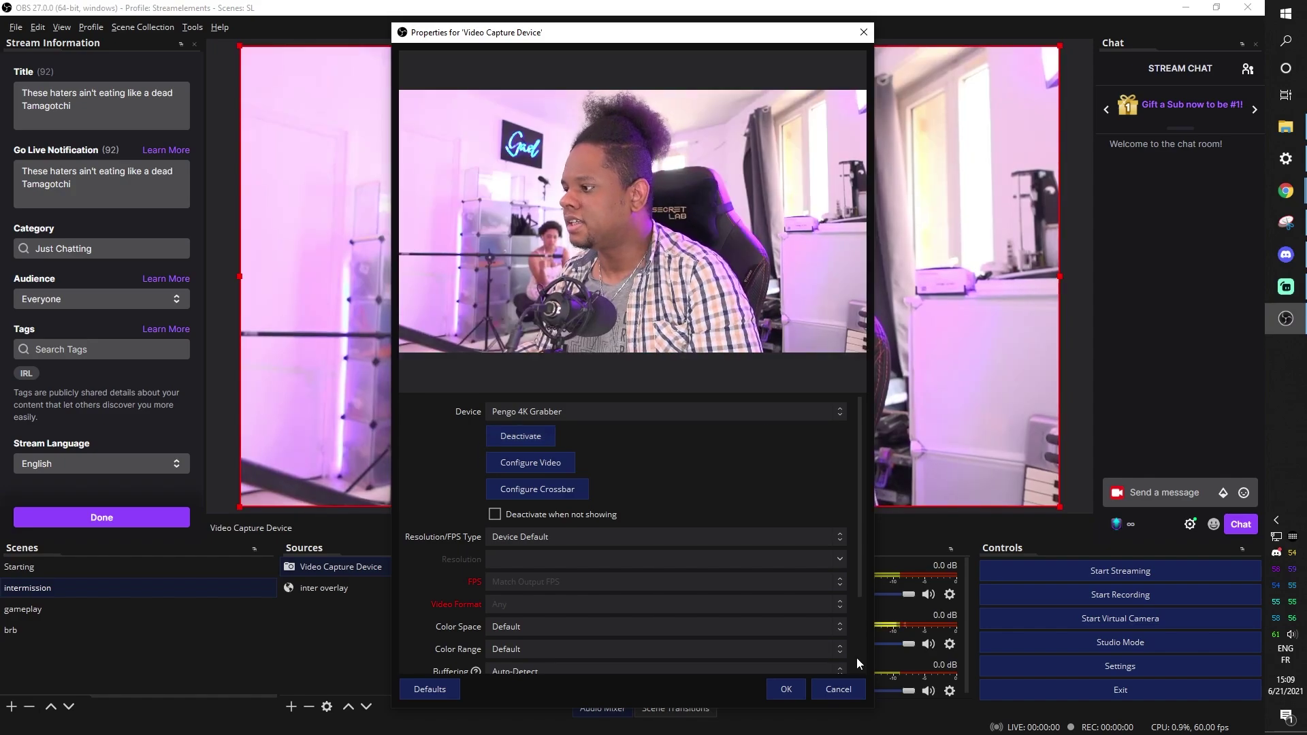
left_click(785, 691)
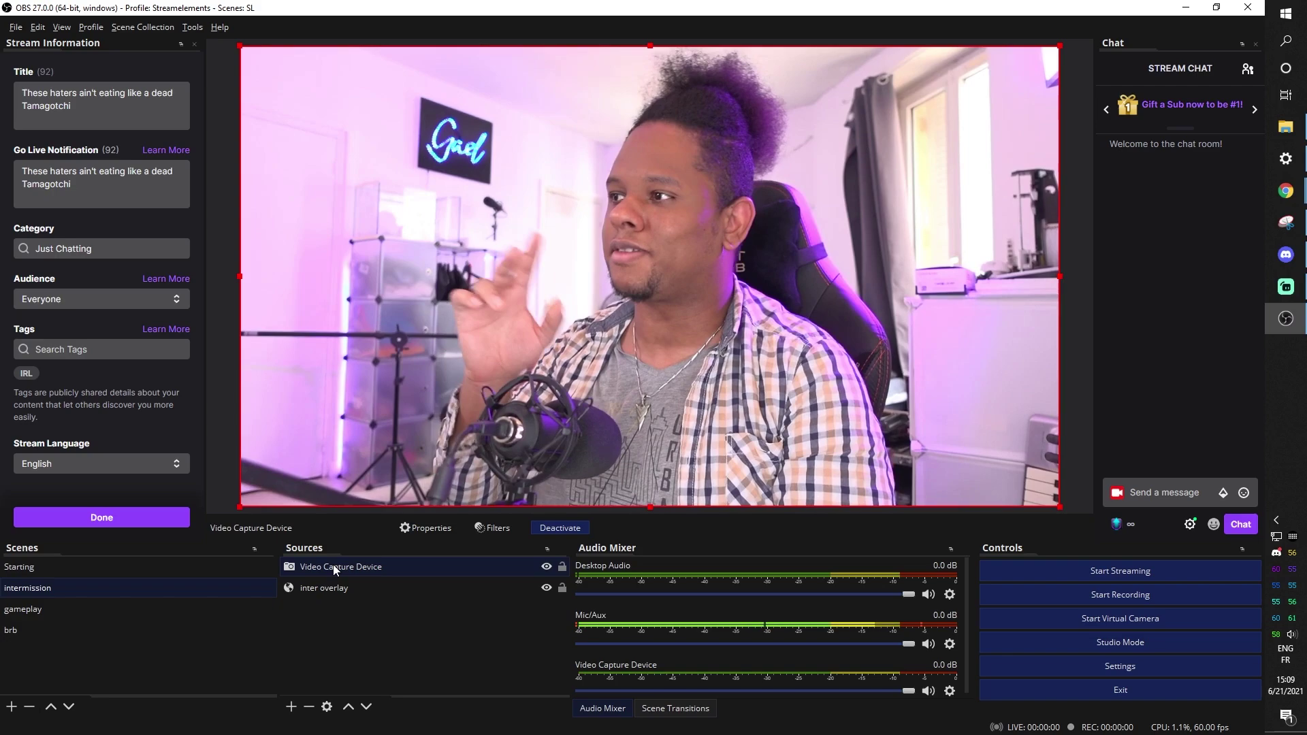
Flip the webcam horizontally, move it below inter overlay, and lock the overlay
right_click(333, 565)
mouse_move(424, 345)
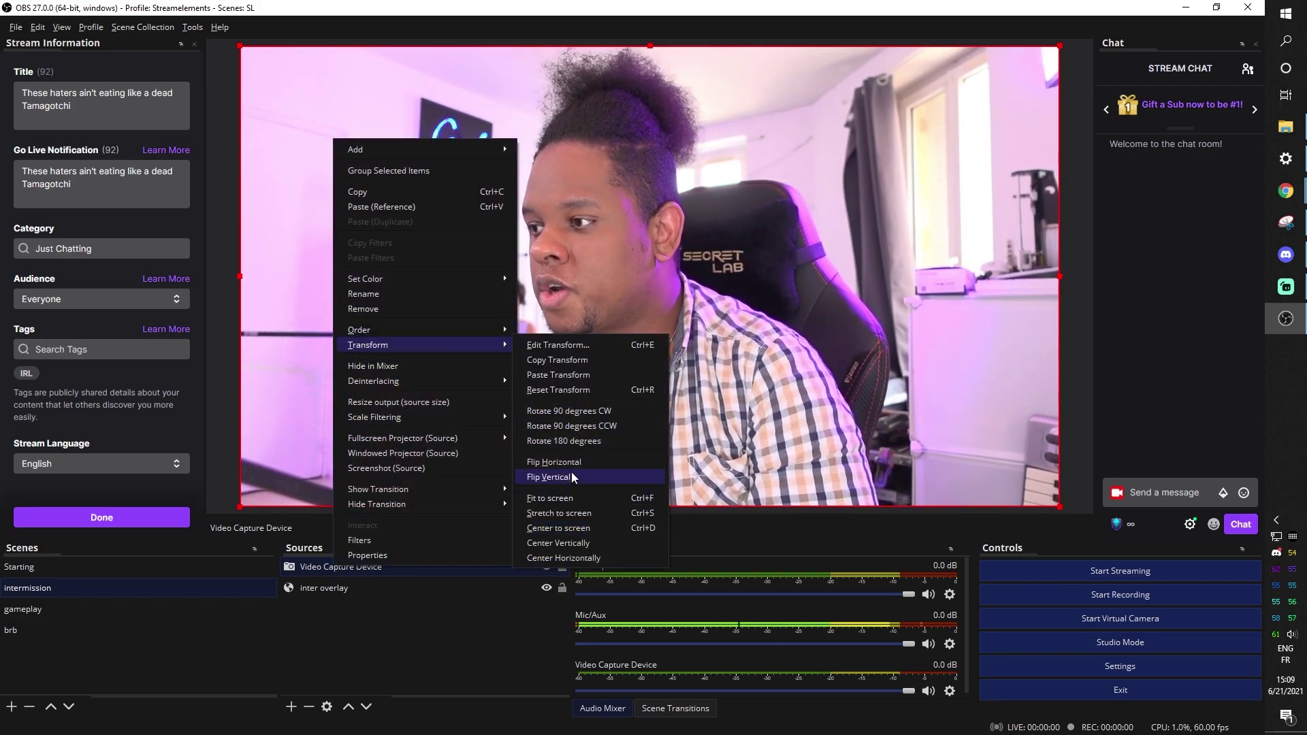
left_click(571, 461)
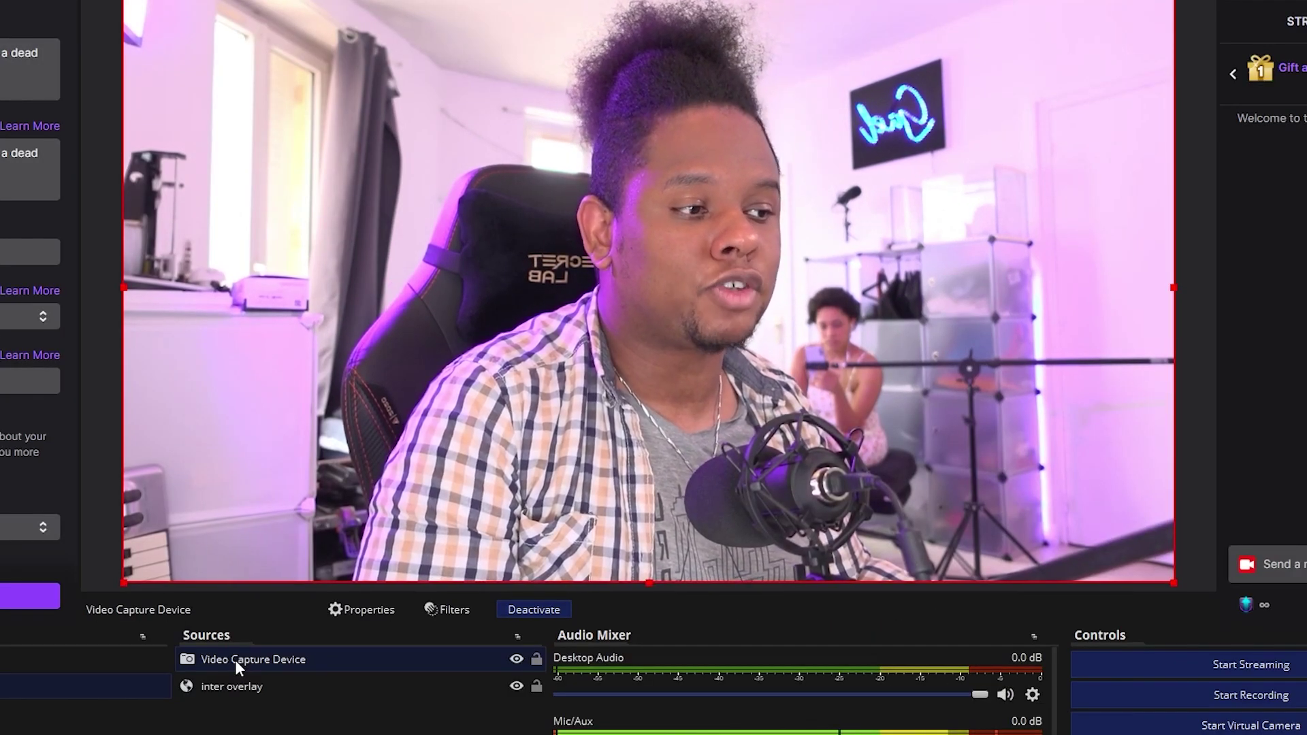
left_click_drag(236, 660, 236, 712)
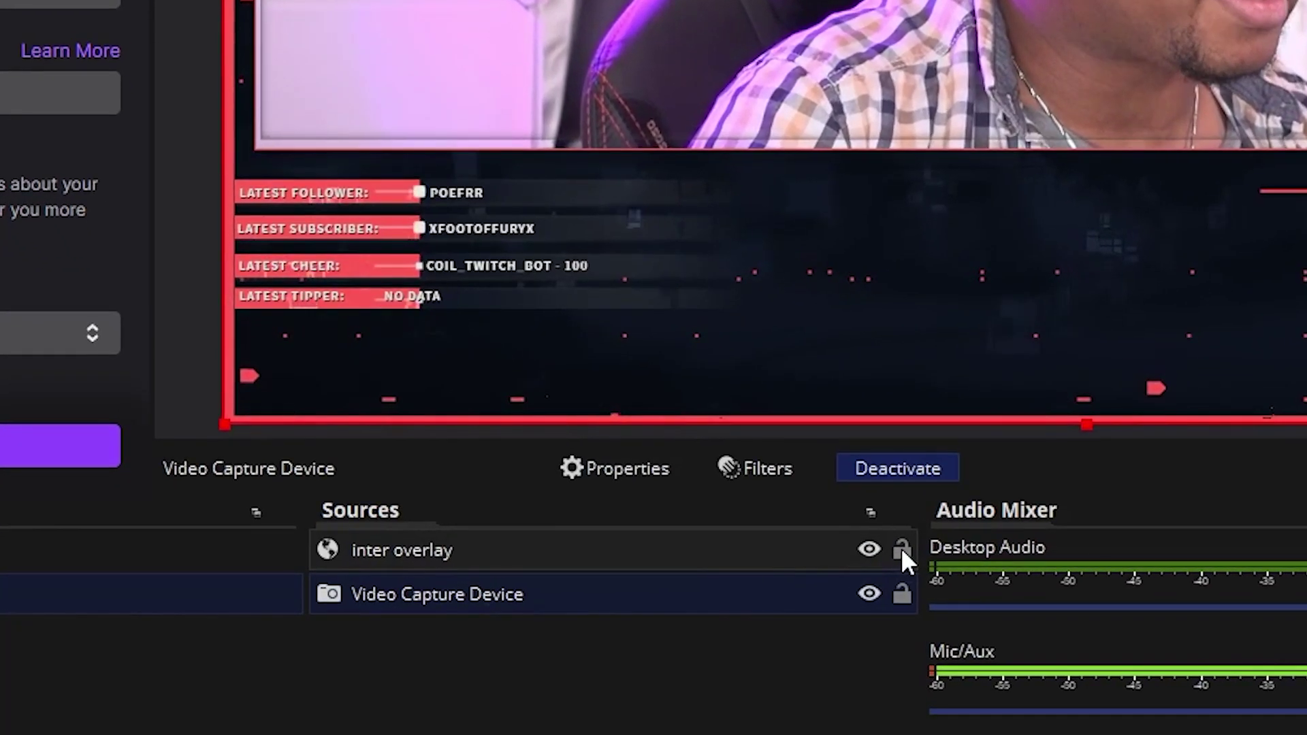
left_click(901, 550)
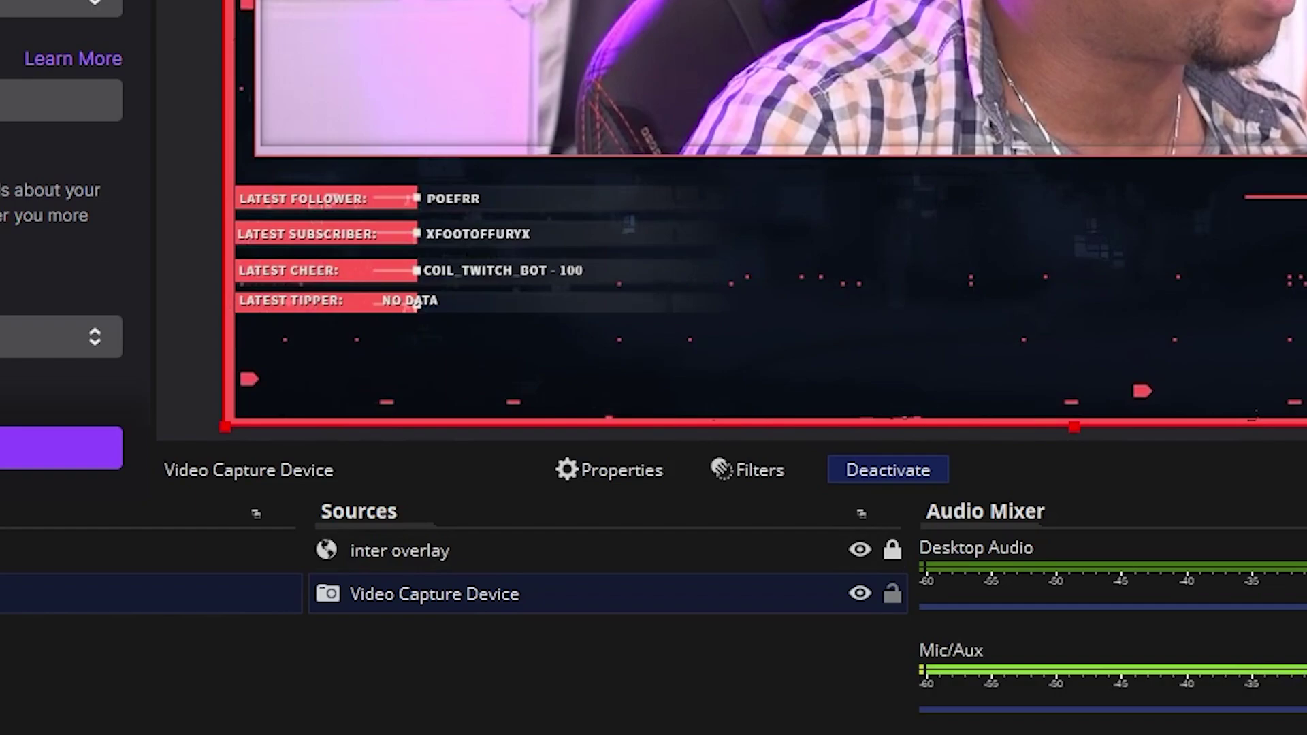
Resize the webcam to fill the overlay's large camera frame
left_click_drag(1060, 504, 746, 378)
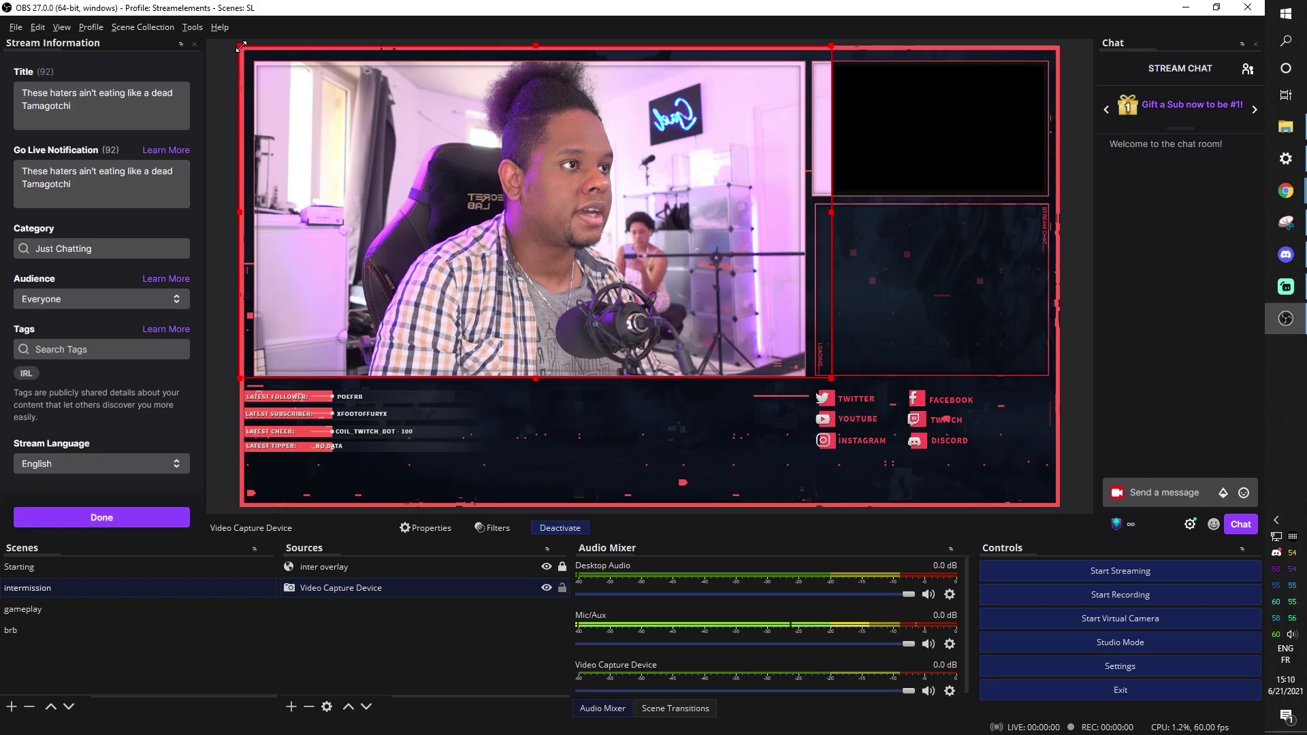
left_click_drag(237, 46, 192, 53)
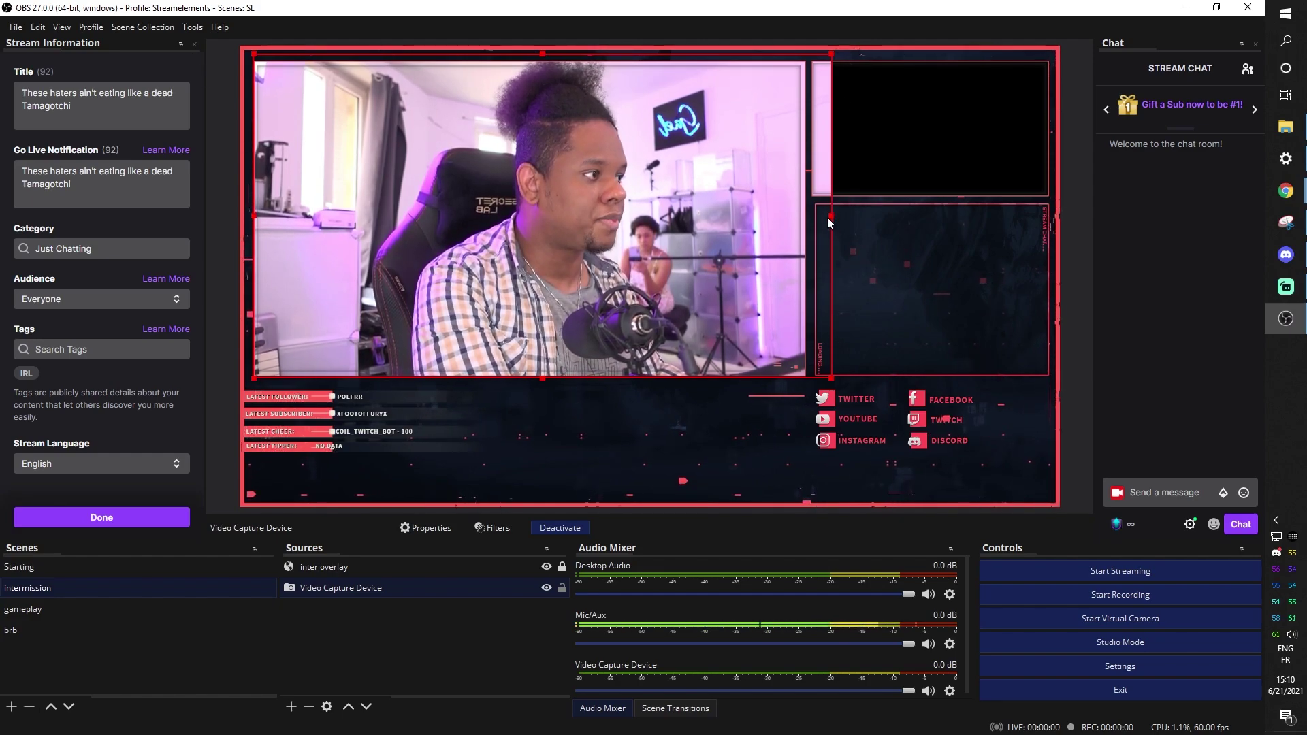
left_click_drag(834, 217, 806, 214)
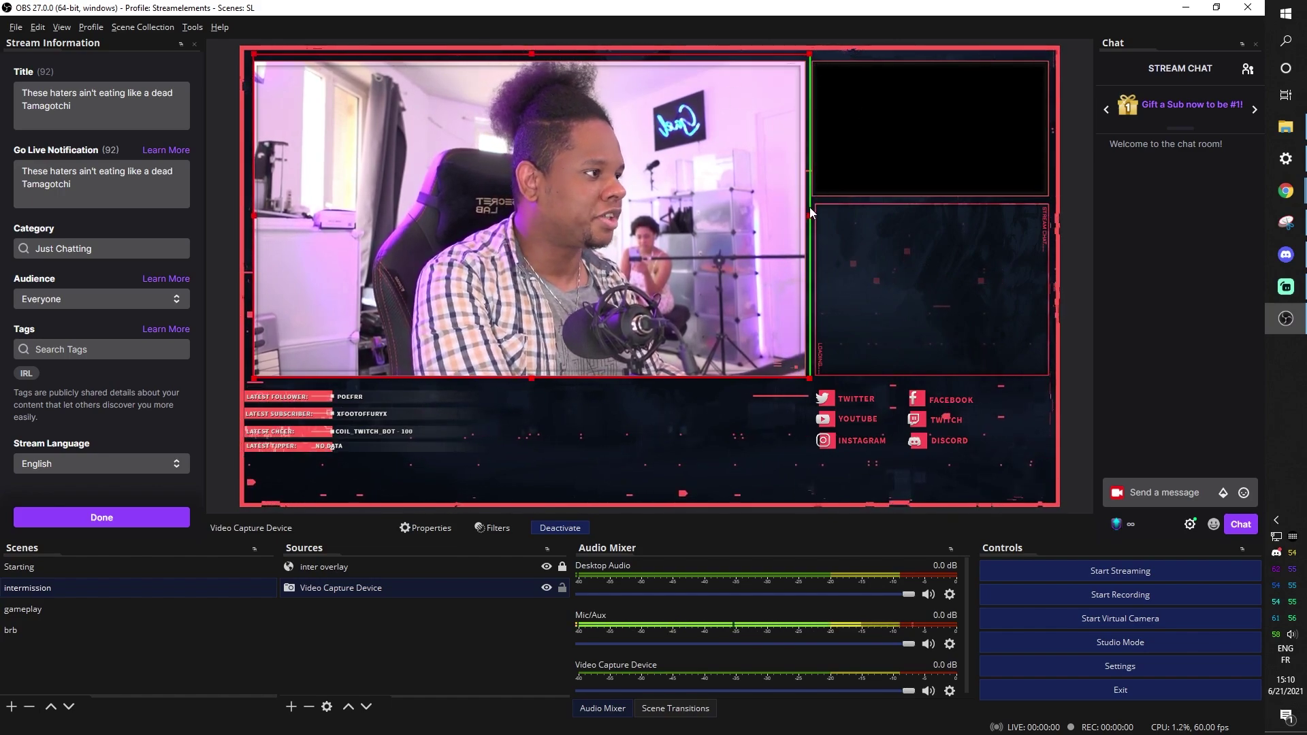
Add a Game Capture source in 'Capture specific window' mode on the bottom layer
left_click(290, 706)
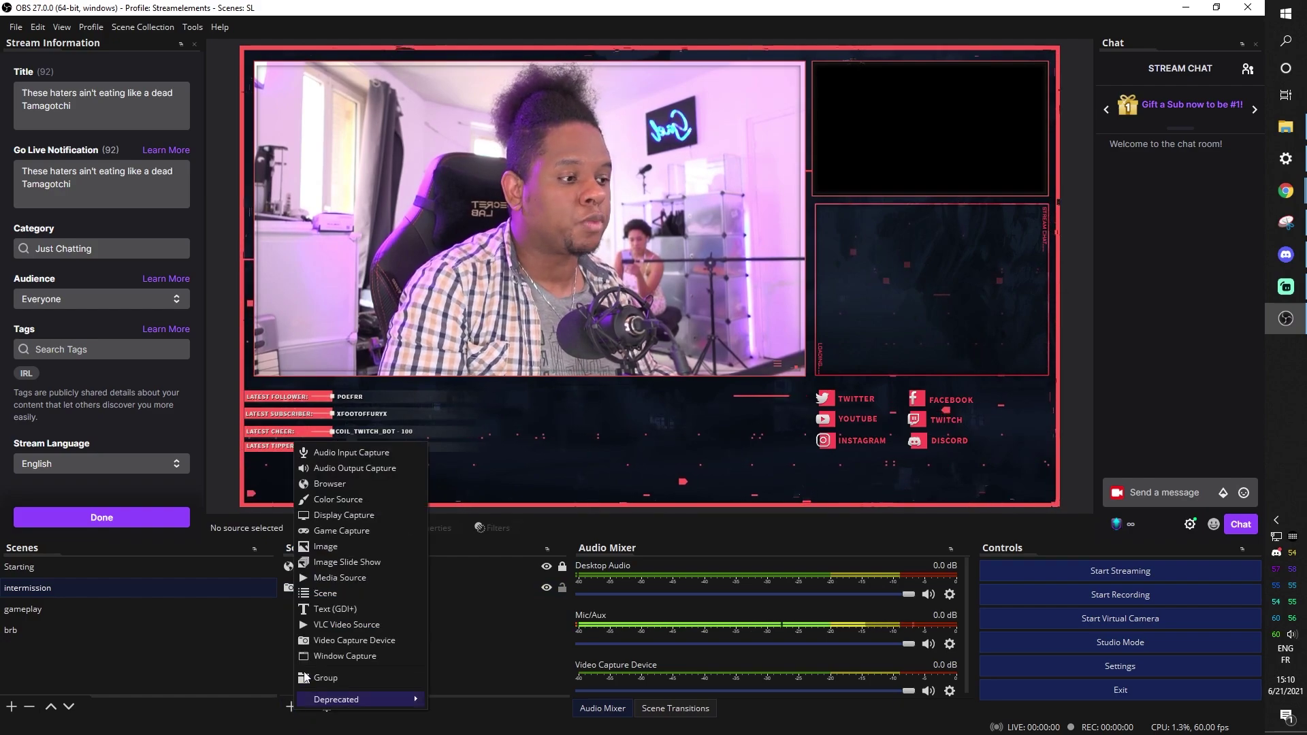
left_click(328, 529)
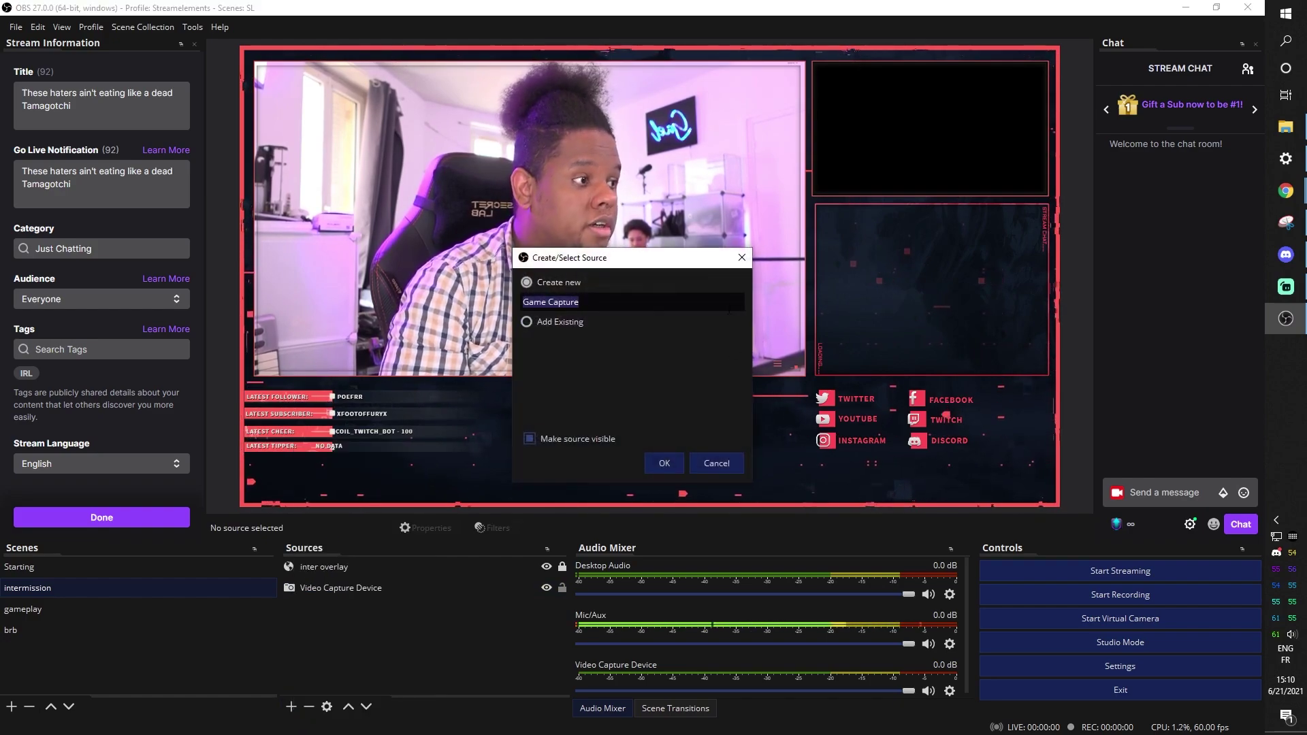
left_click(662, 463)
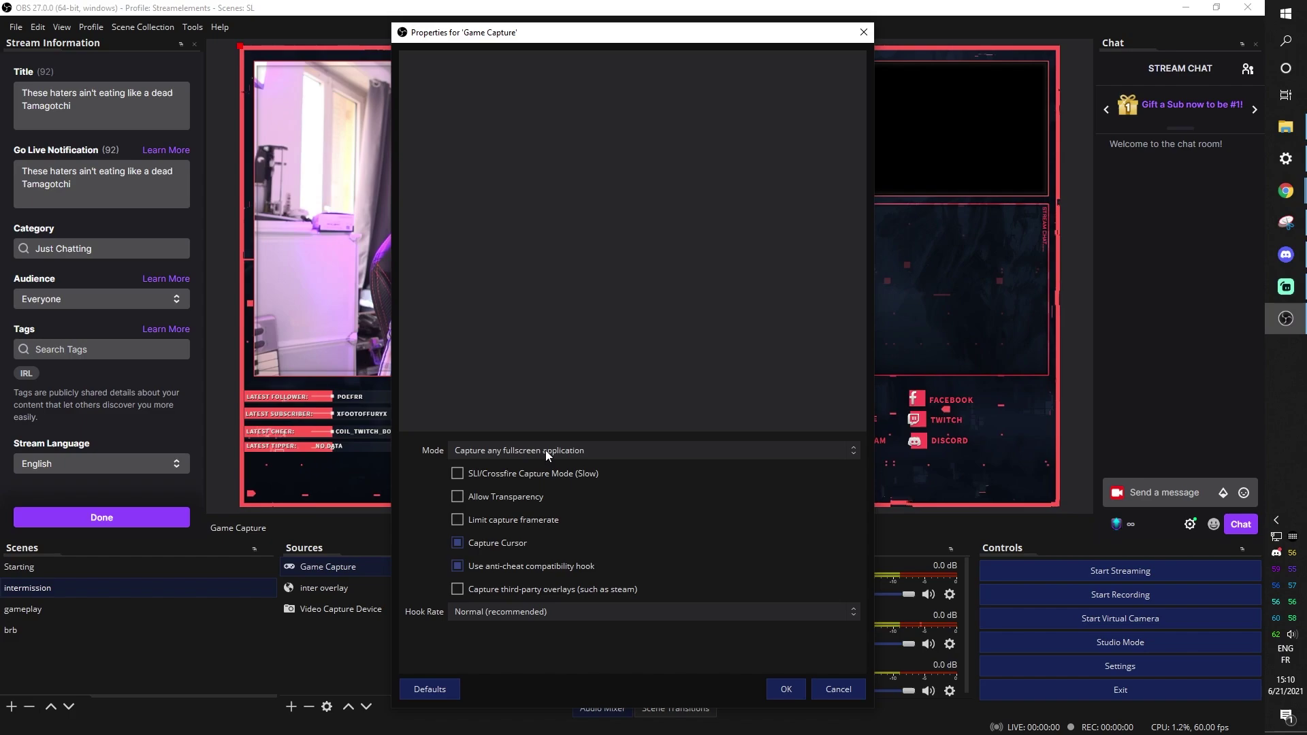
left_click(546, 451)
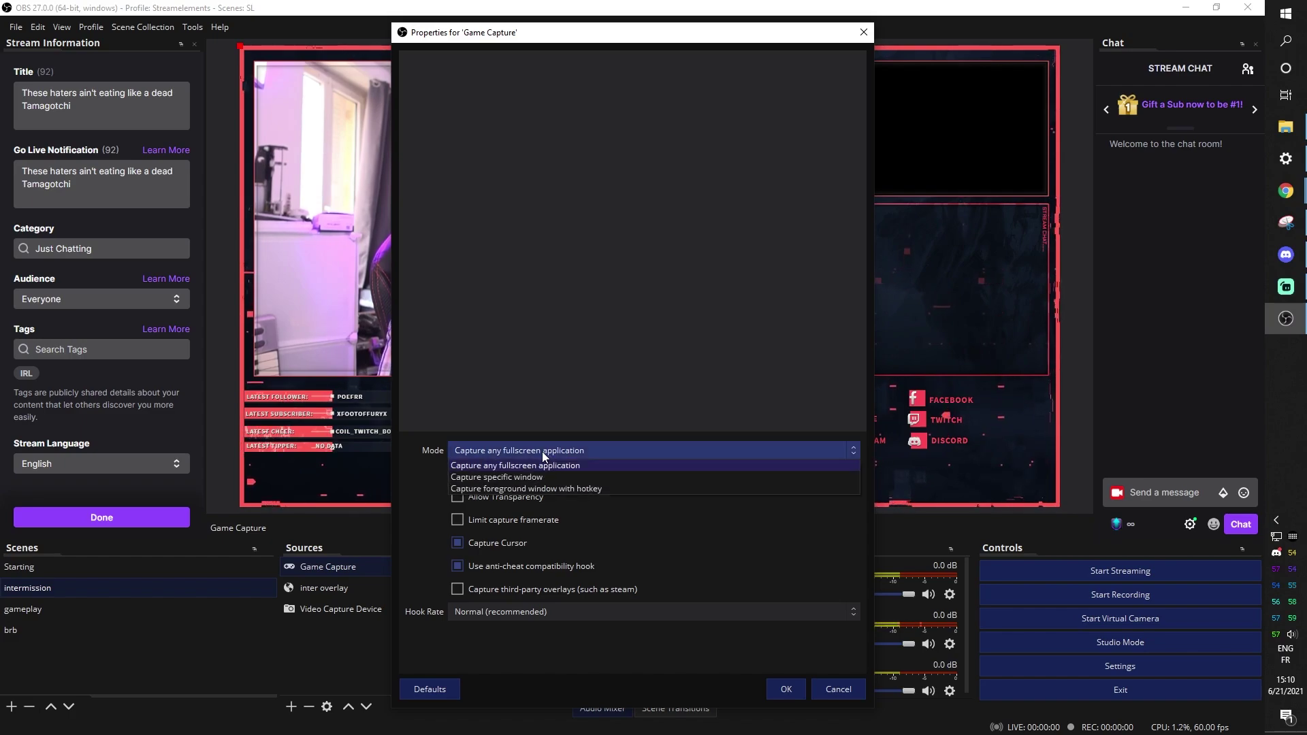
left_click(531, 479)
left_click(560, 527)
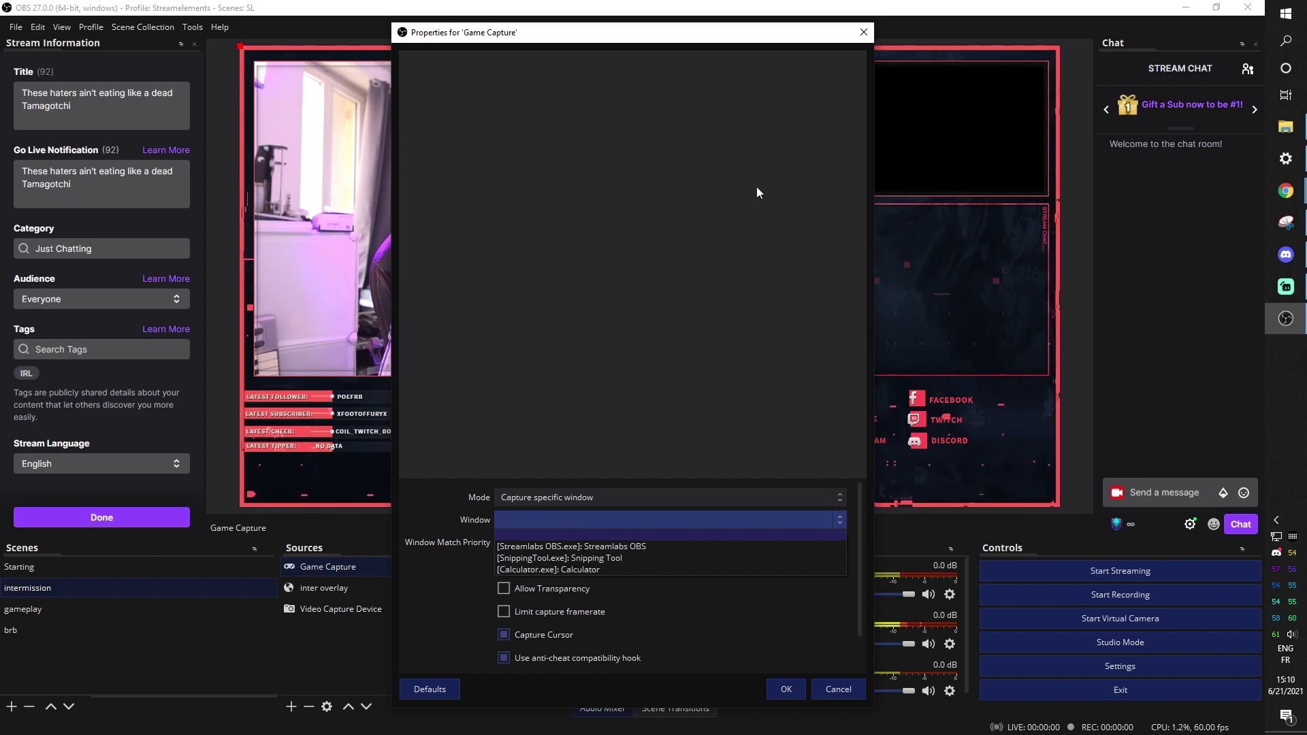
left_click(787, 691)
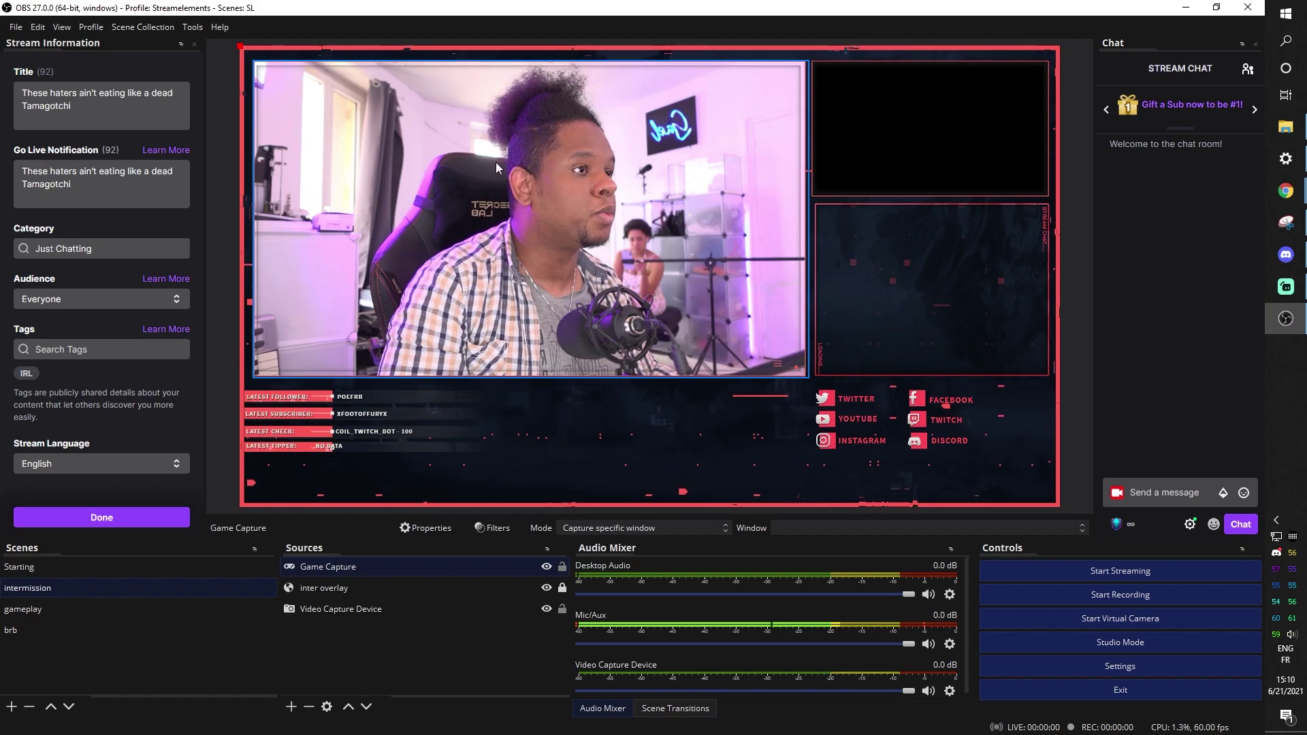
left_click_drag(318, 568, 322, 620)
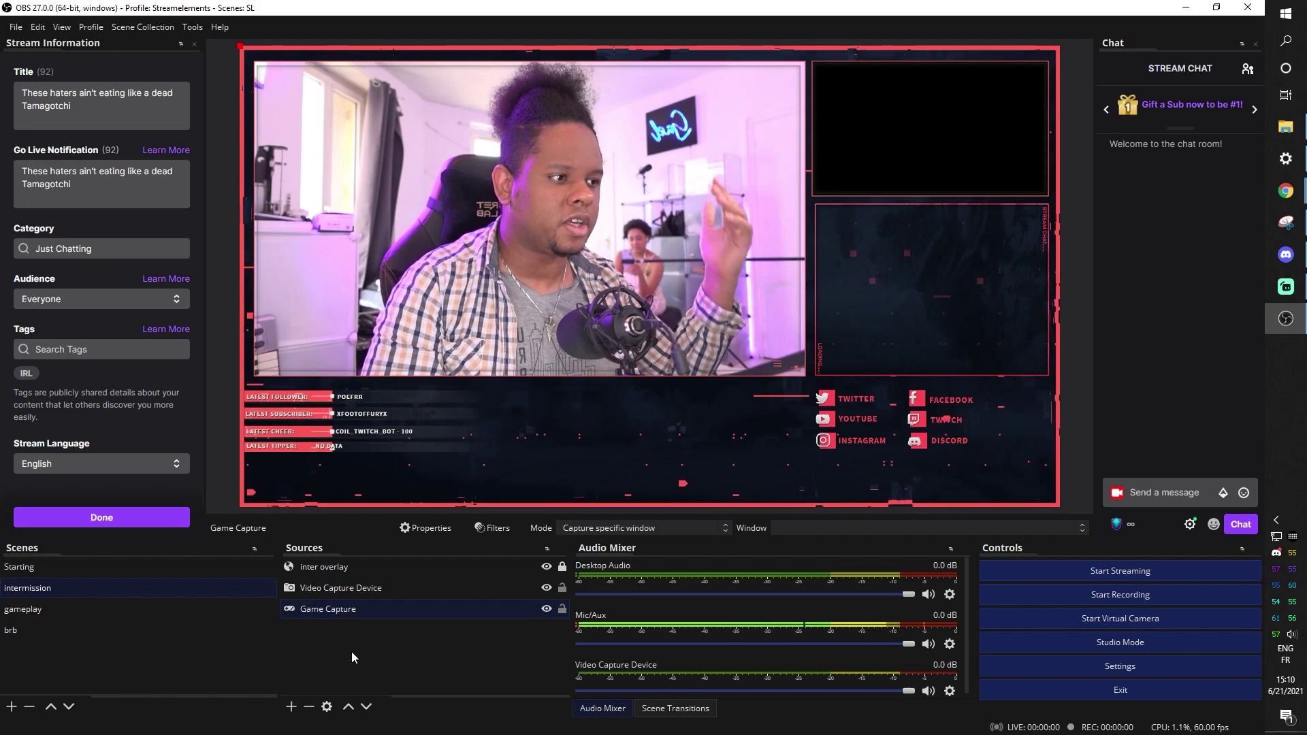
Add a Media Source playing the Apex Legends gameplay recording
left_click(291, 705)
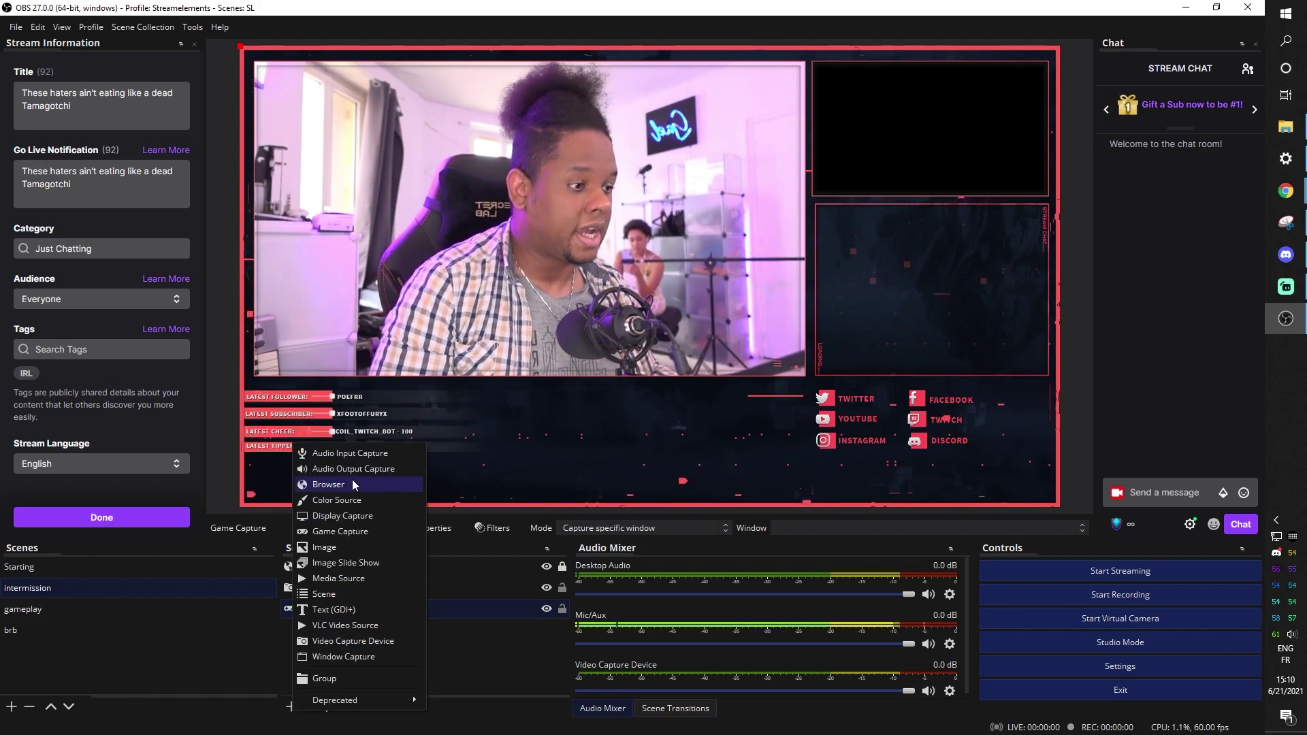
left_click(328, 579)
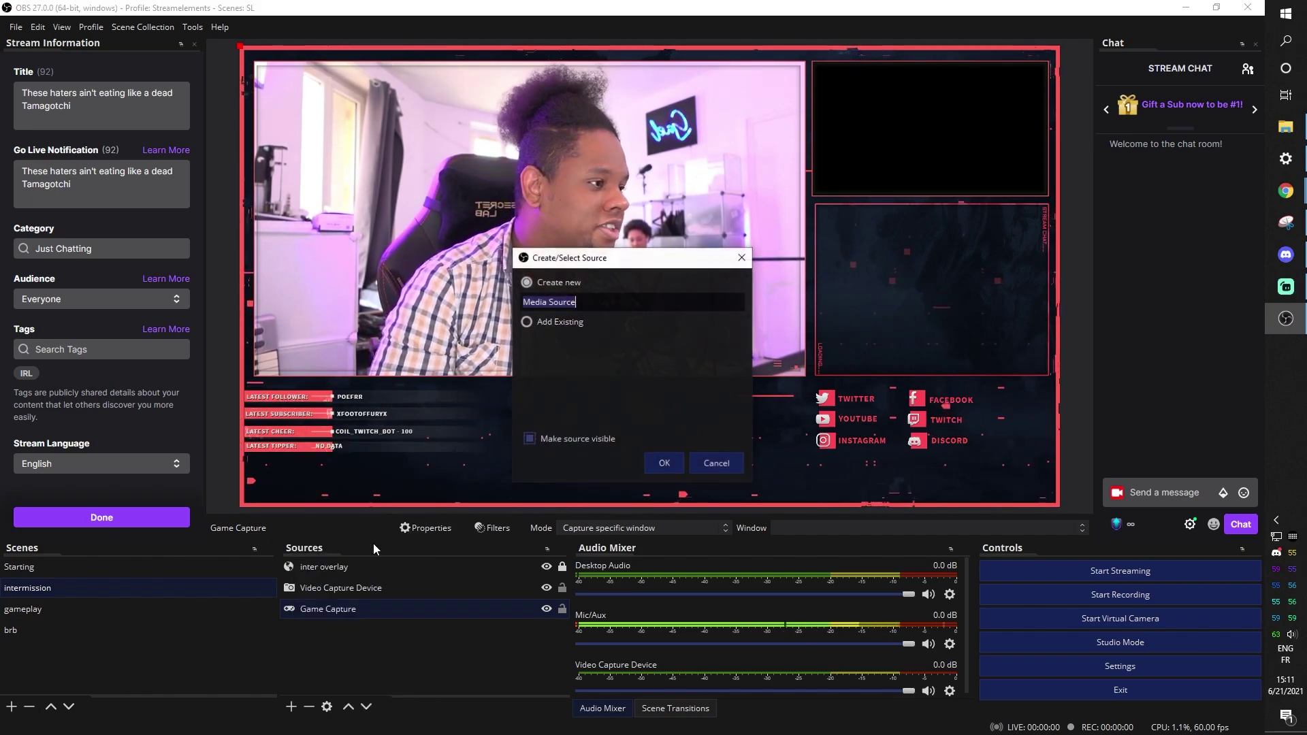
left_click(663, 468)
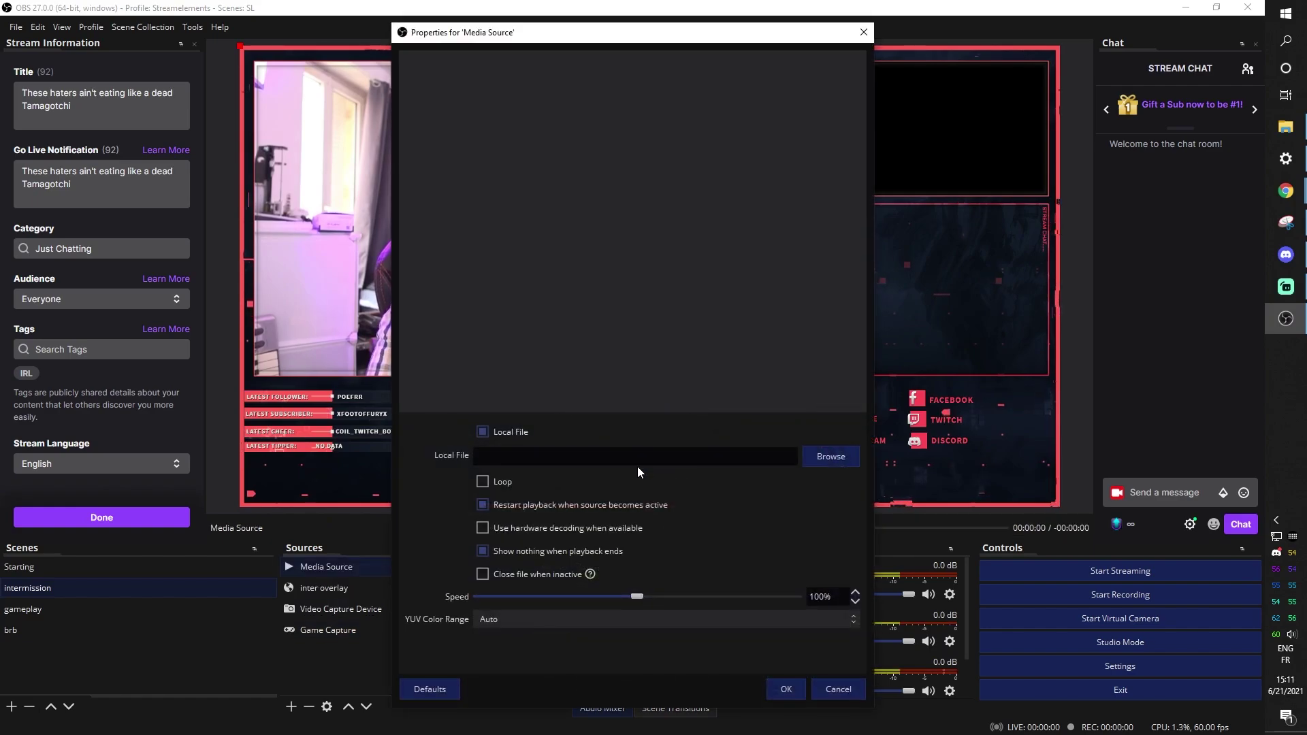
left_click(827, 456)
double_click(628, 164)
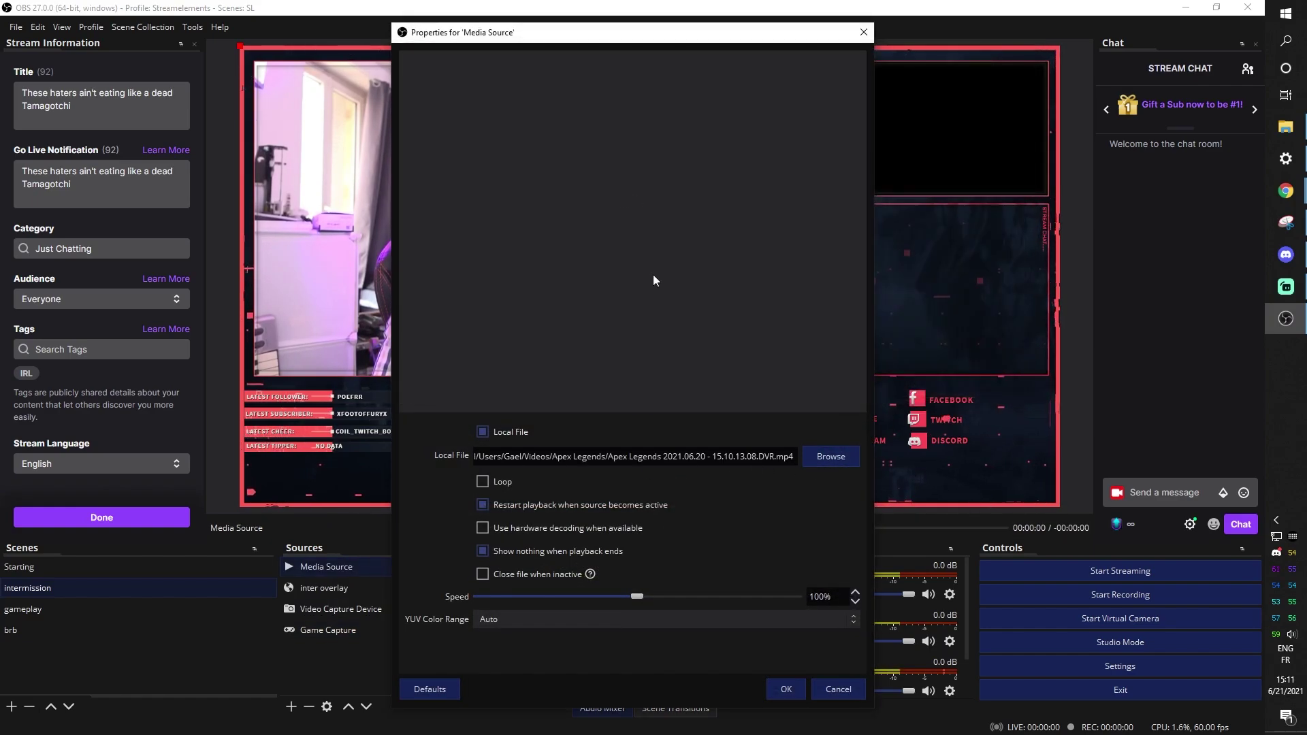
left_click(779, 689)
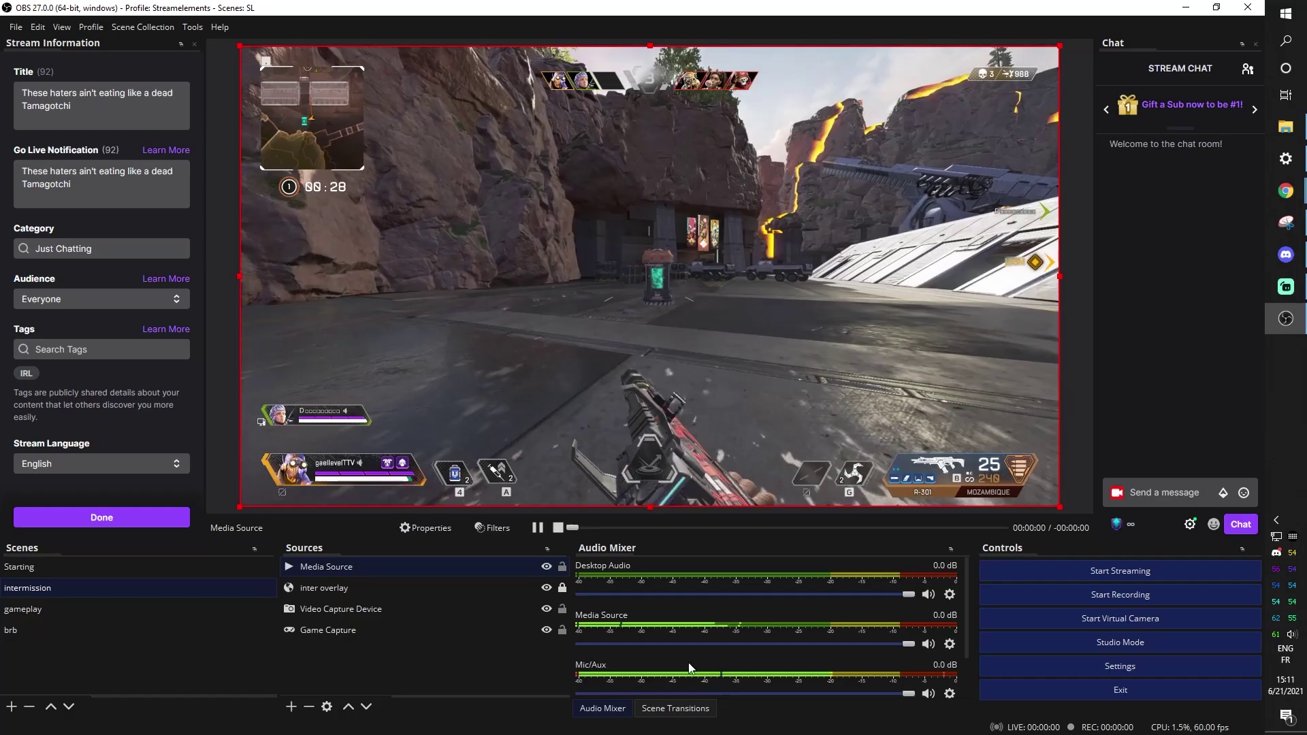
Move the gameplay video below the overlay and fit it into the top-right frame
mouse_move(332, 568)
left_mouse_down()
mouse_move(333, 639)
mouse_move(338, 570)
left_mouse_up()
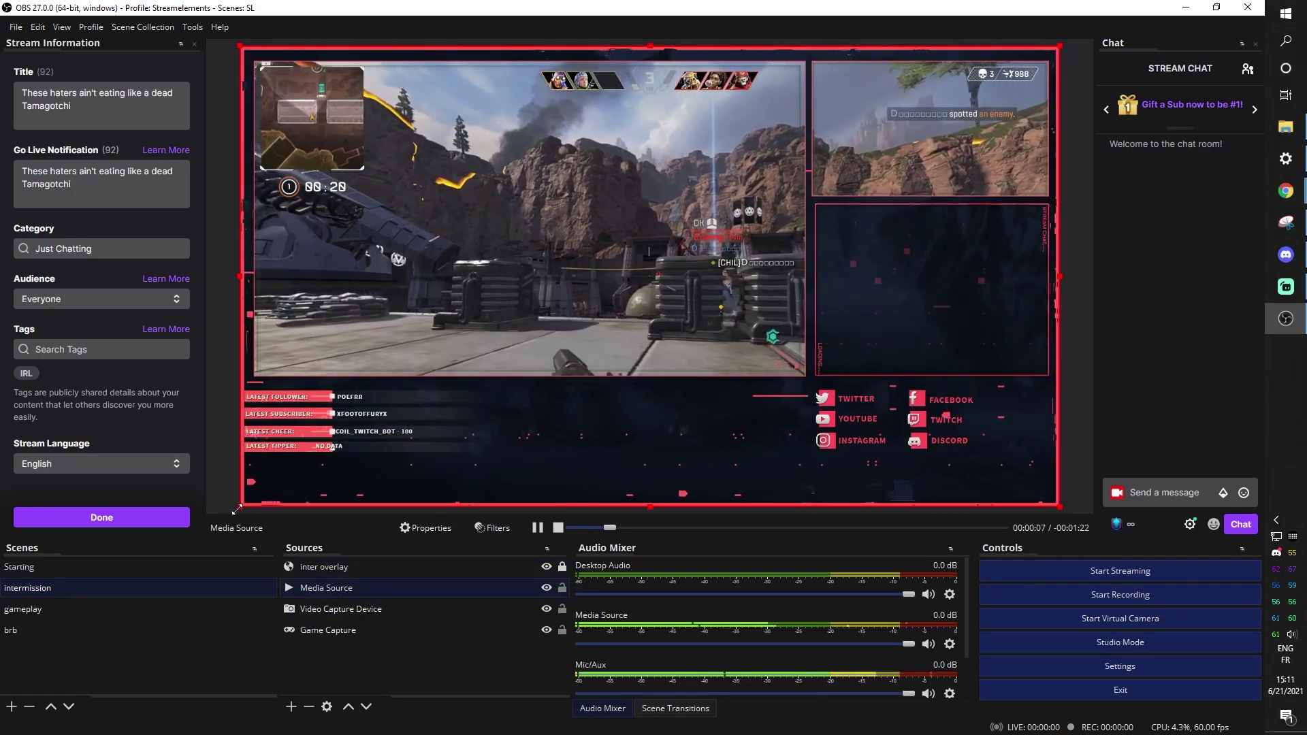
left_click_drag(235, 509, 889, 239)
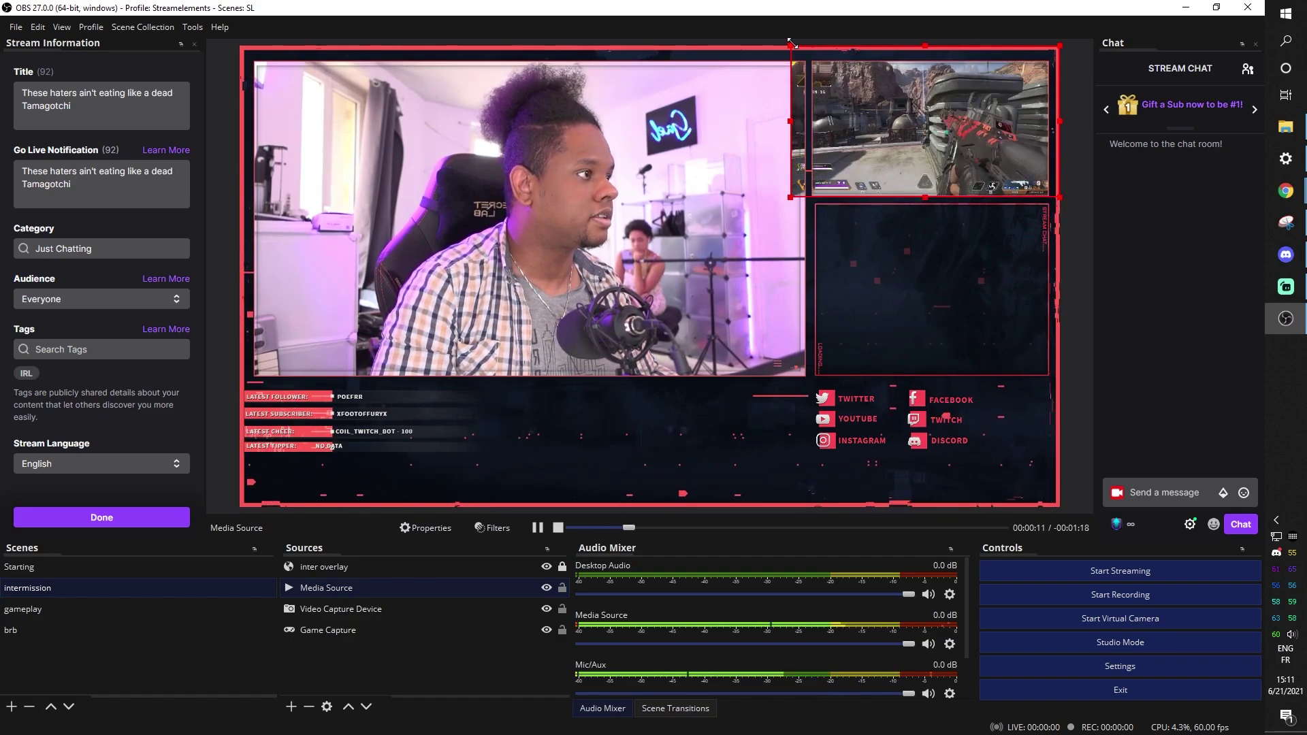
left_click_drag(789, 43, 812, 57)
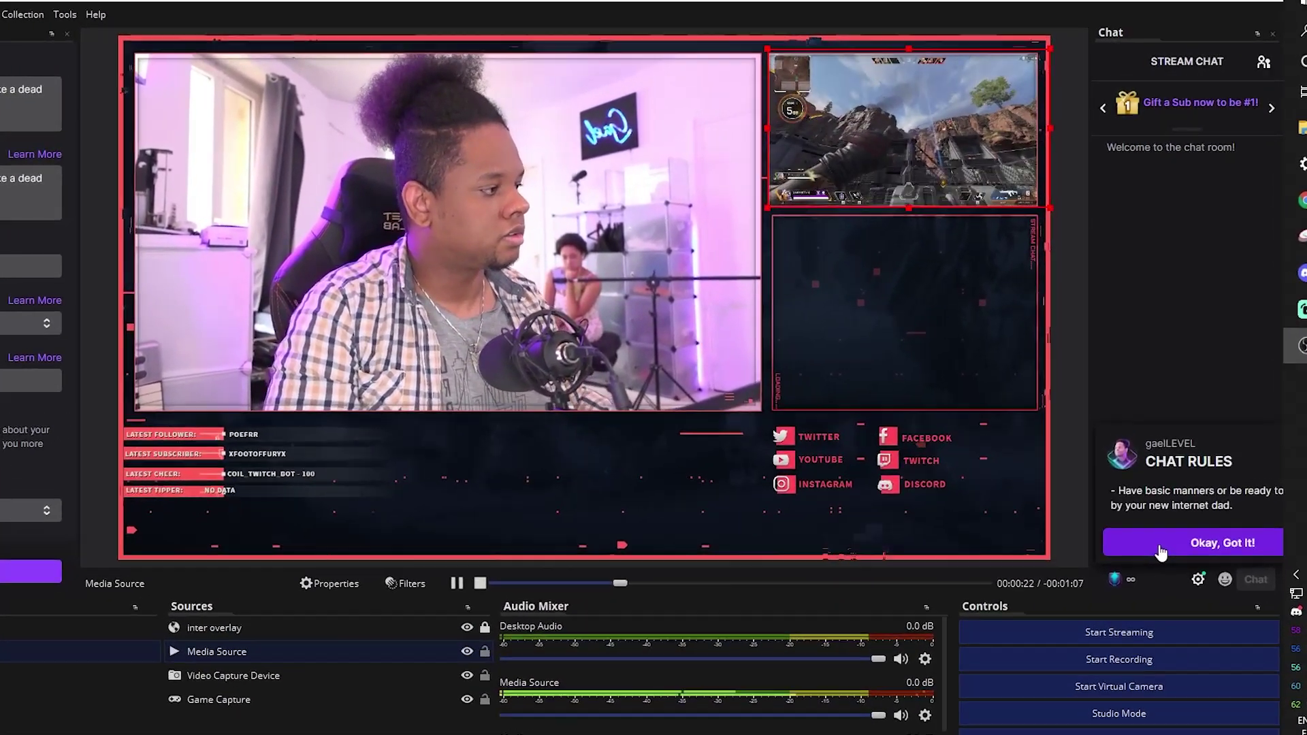
Dismiss the Chat Rules popup and send 'hi' in the stream chat
left_click(1160, 552)
type("hi")
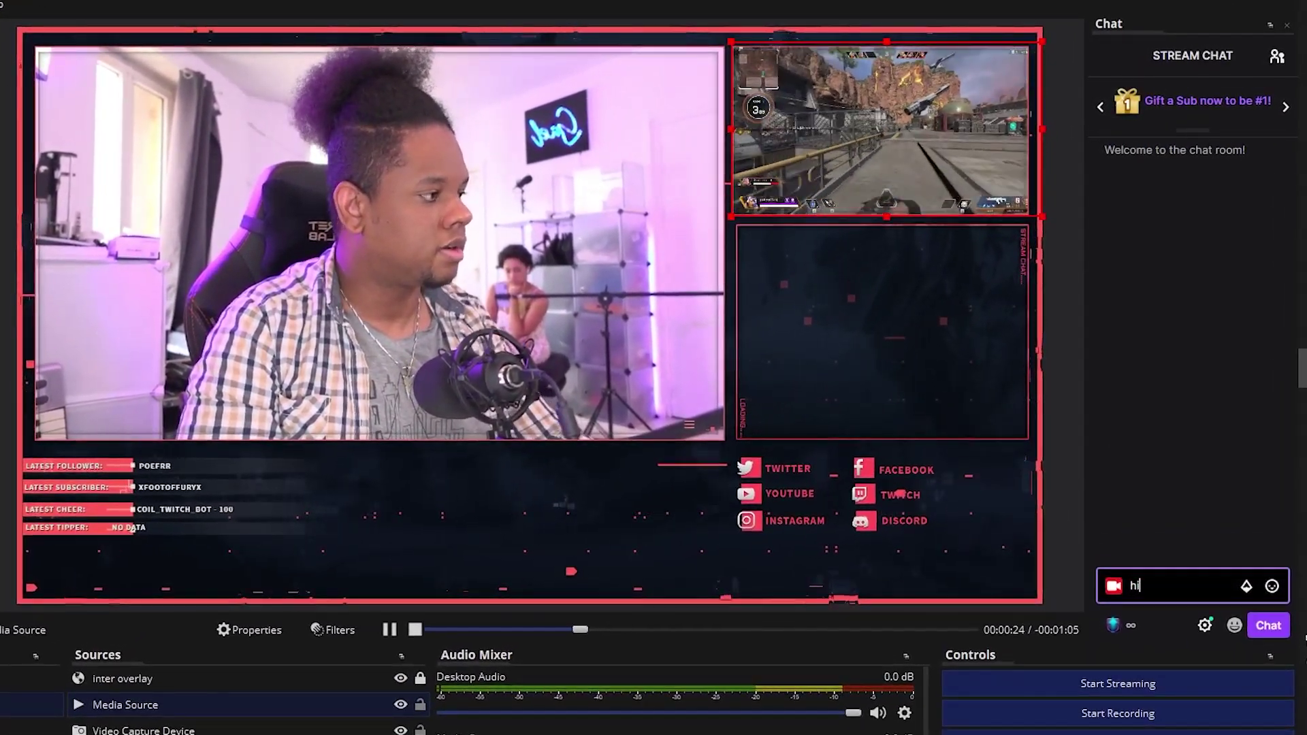
key("Return")
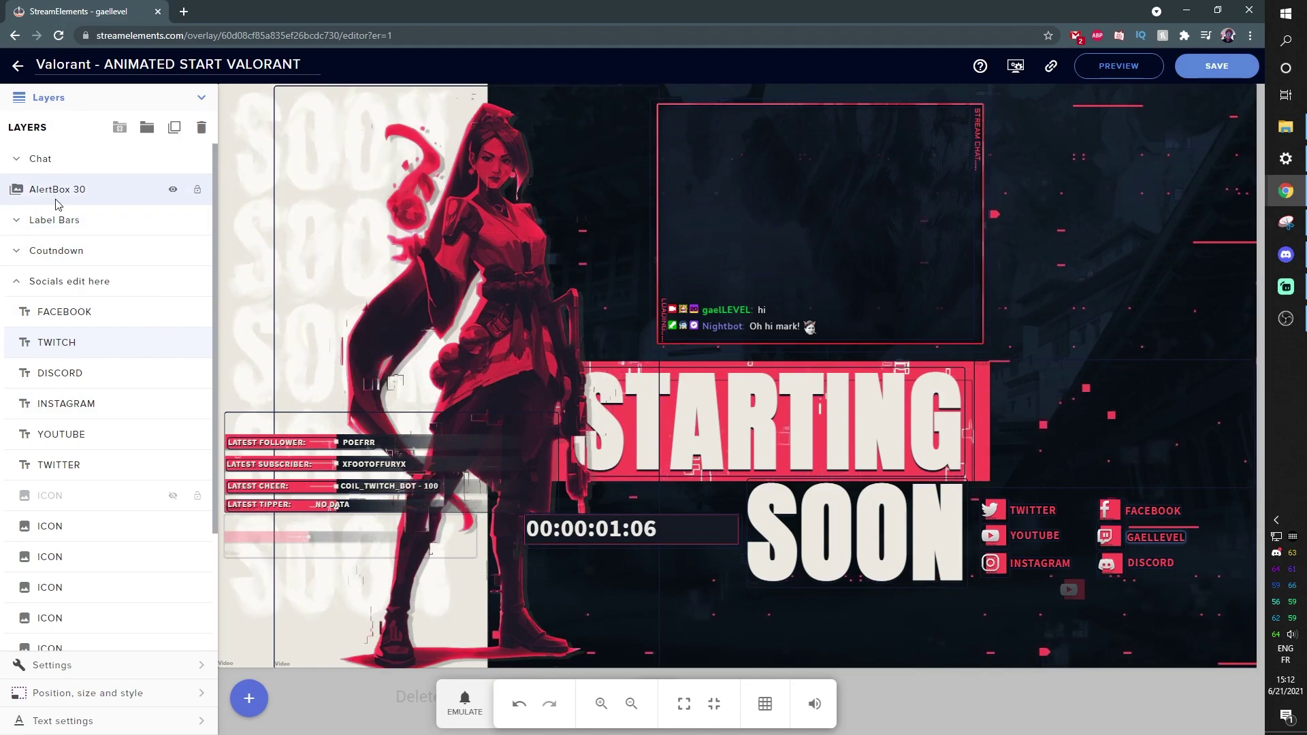
Emulate a Follower event from the editor's EMULATE menu
left_click(464, 705)
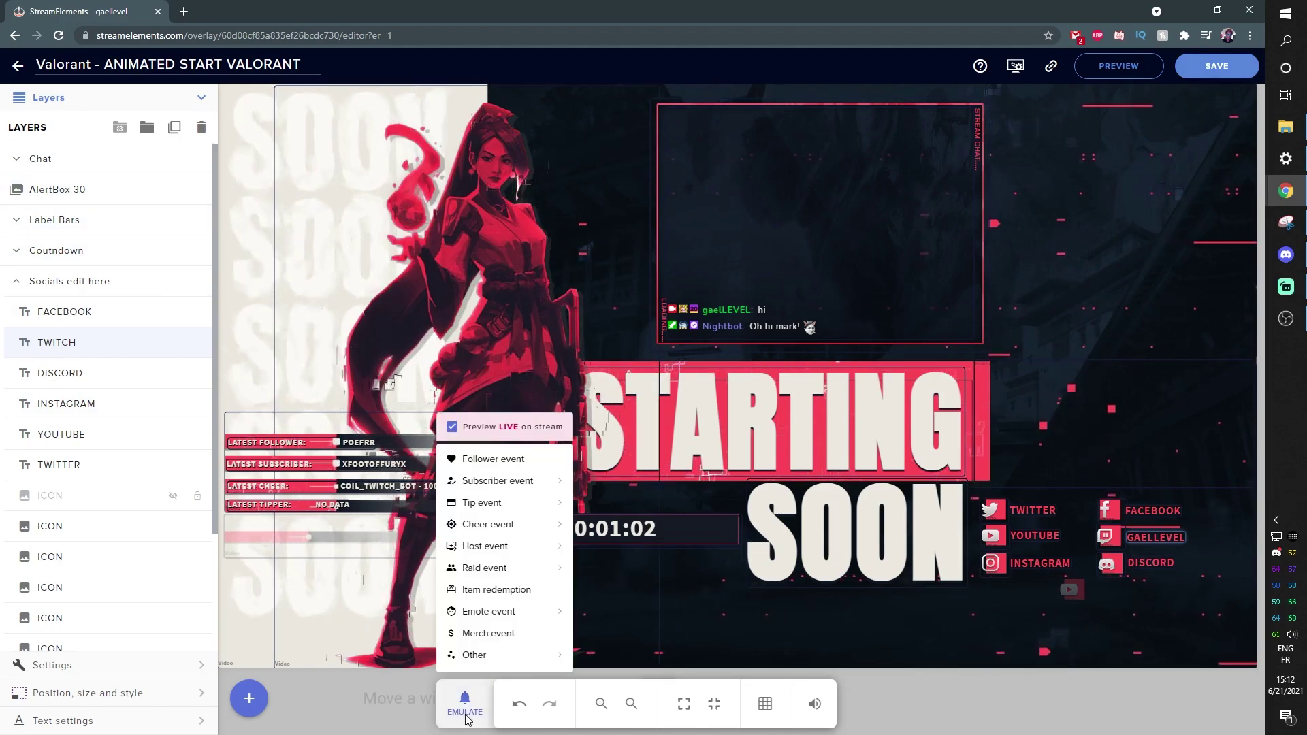
left_click(496, 459)
mouse_move(483, 503)
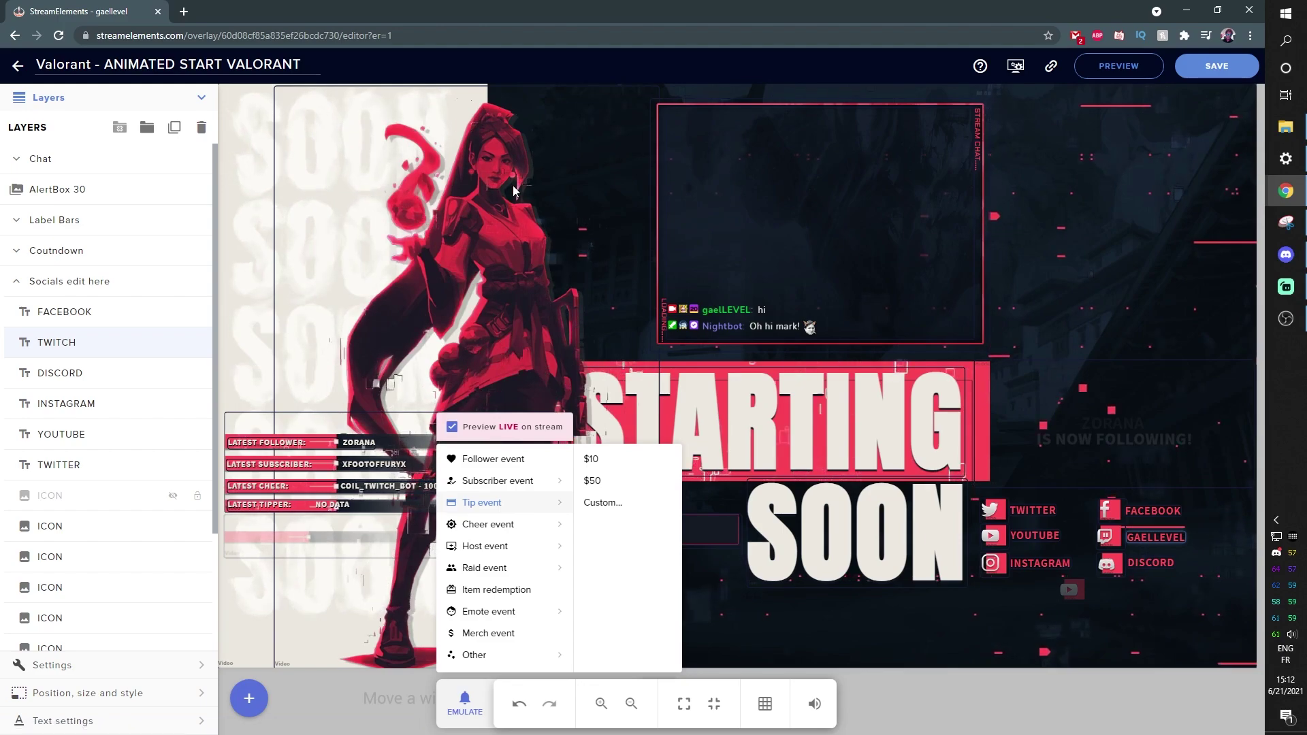
Add the existing webcam Video Capture Device to the gameplay scene
left_click(1286, 319)
left_click(32, 610)
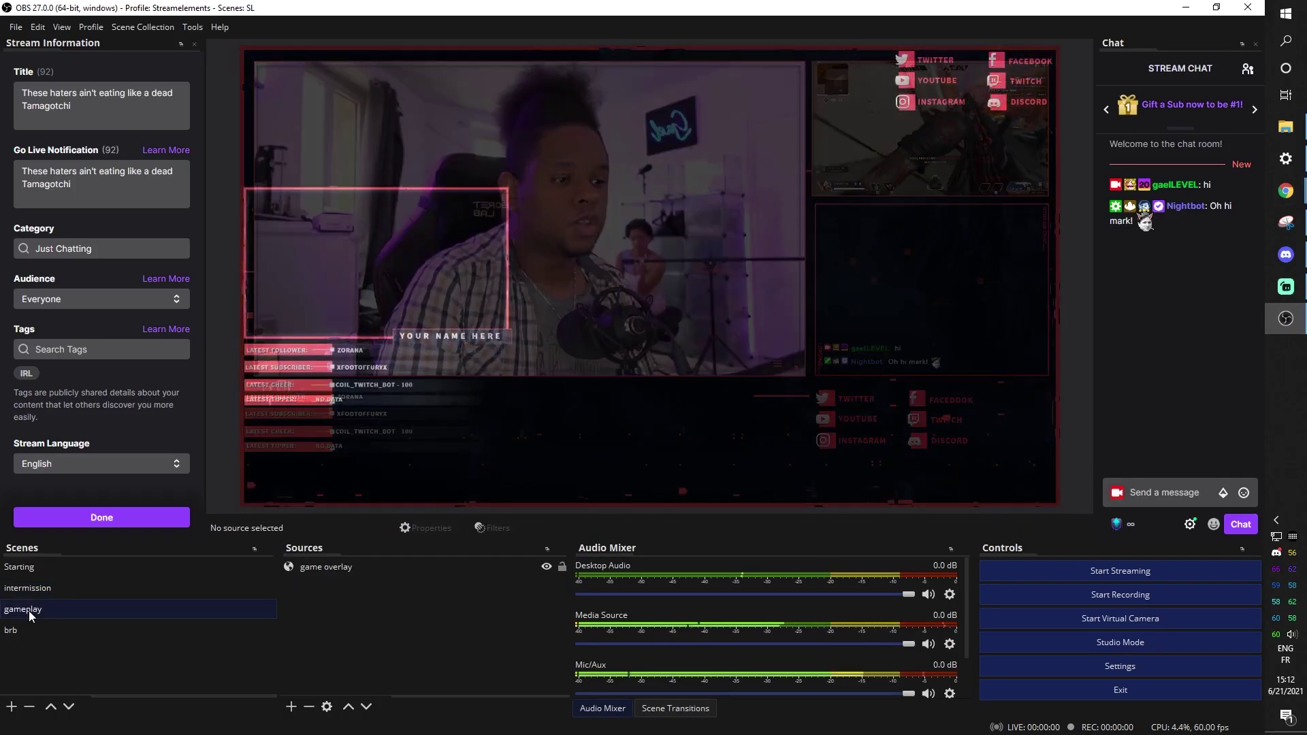
left_click(290, 706)
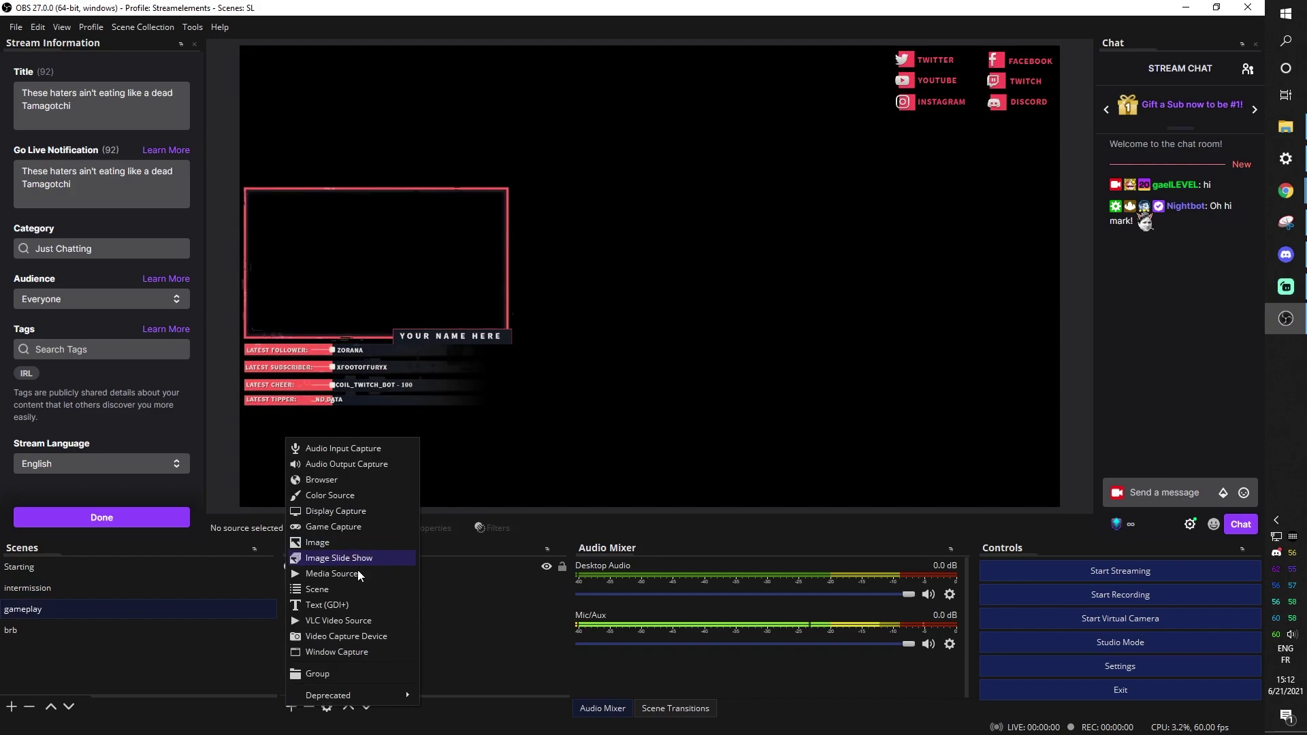
left_click(334, 638)
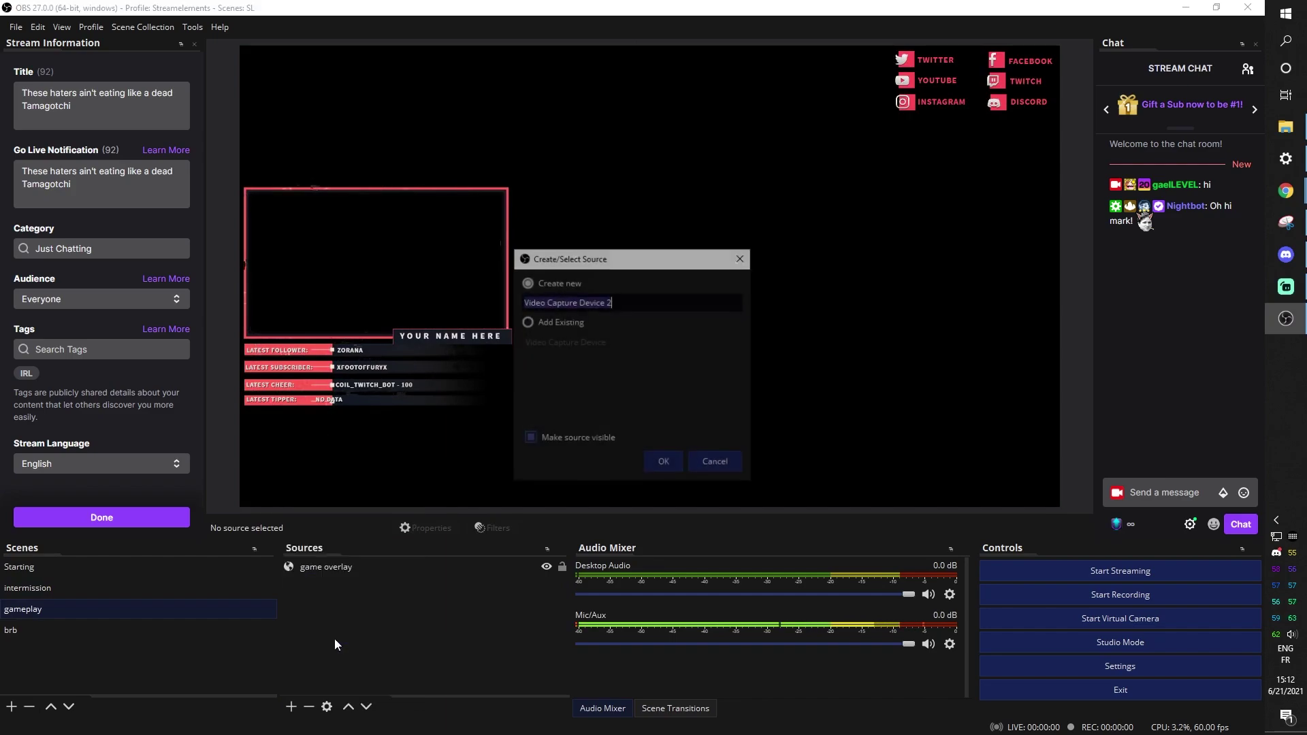
left_click(527, 324)
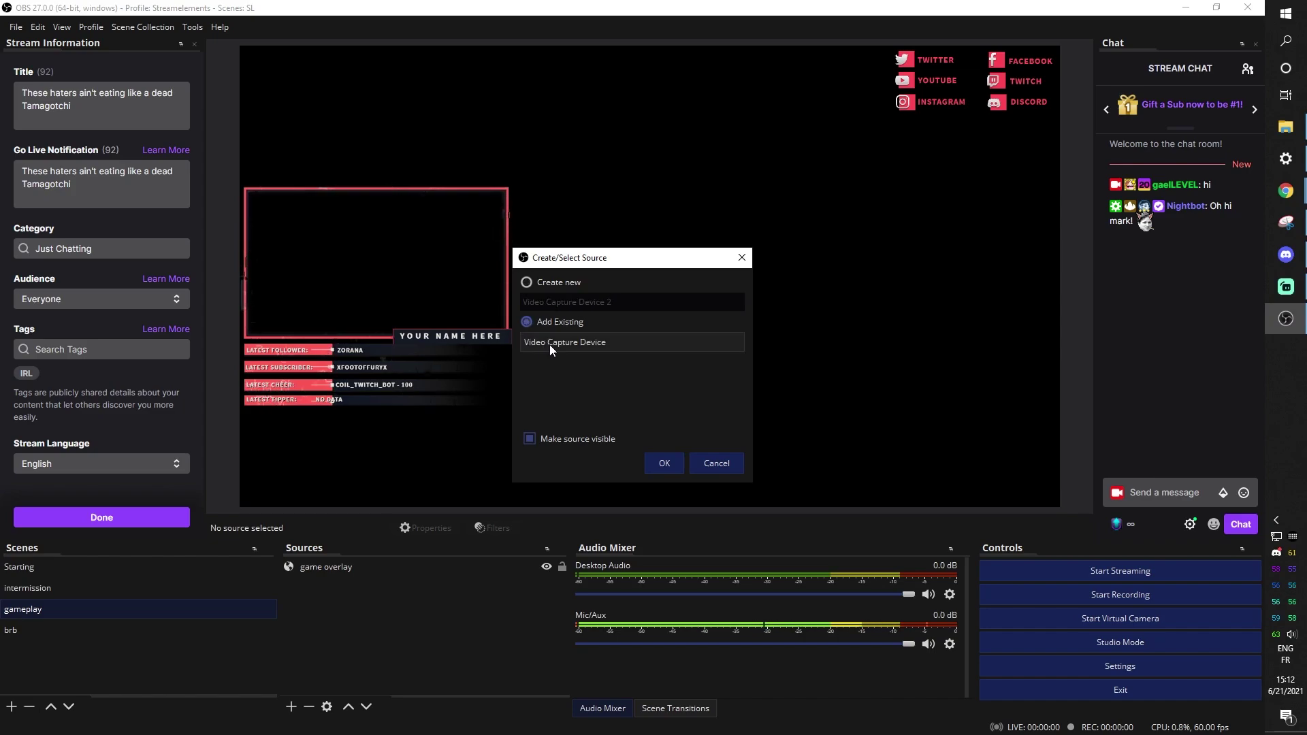
left_click(550, 344)
left_click(659, 466)
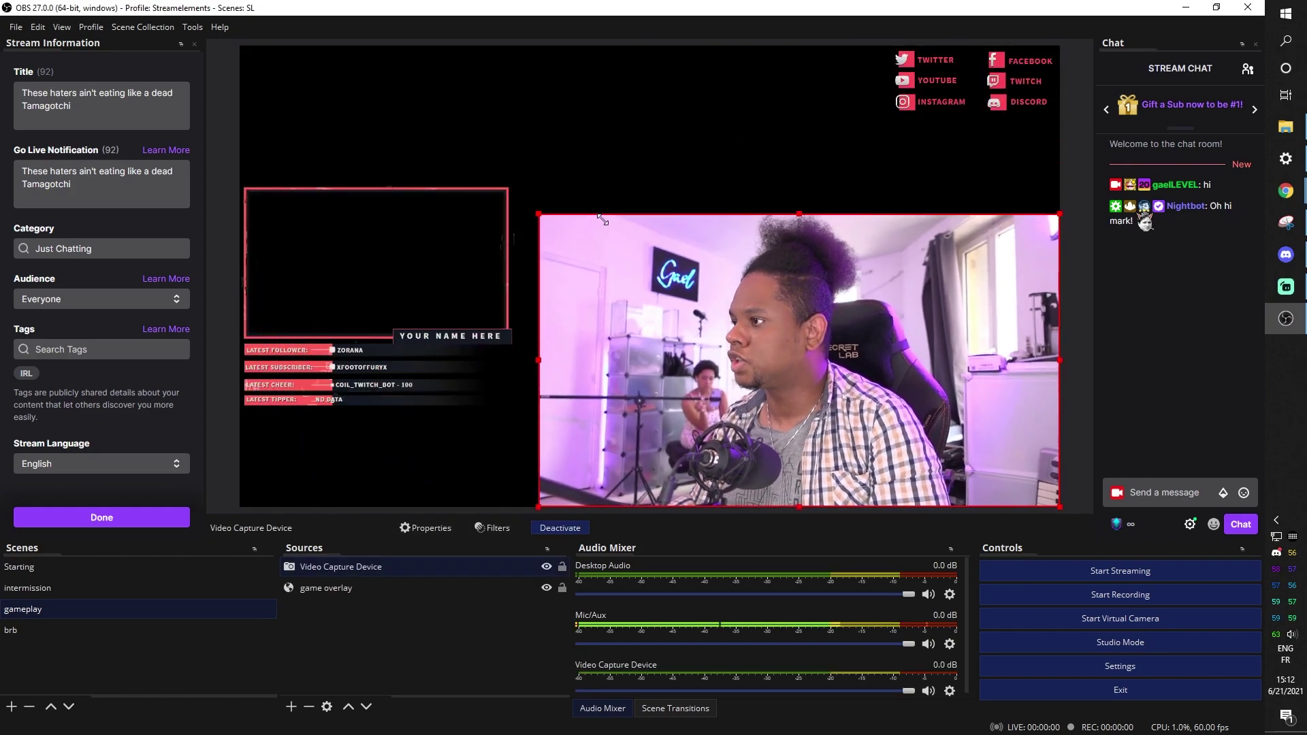
Flip the webcam horizontally and roughly shrink it toward the left of the preview
left_click_drag(242, 48, 699, 271)
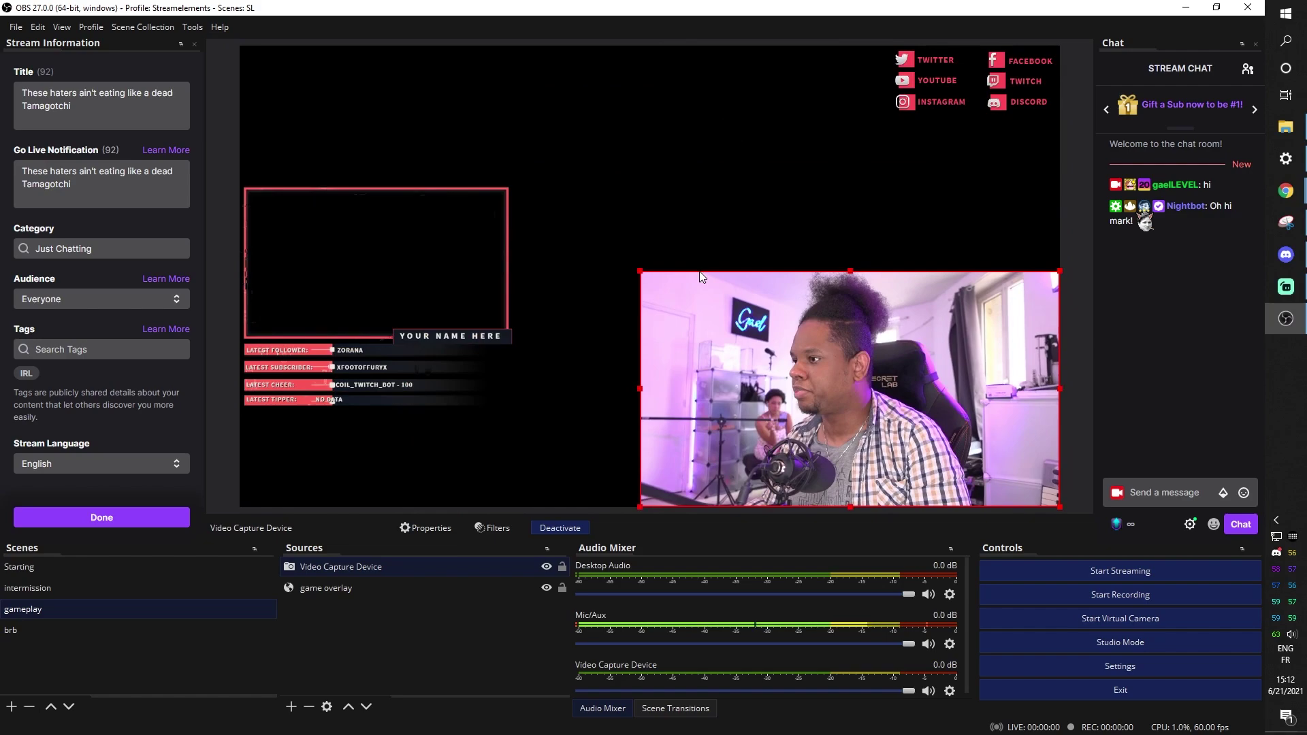
left_click_drag(660, 387, 416, 266)
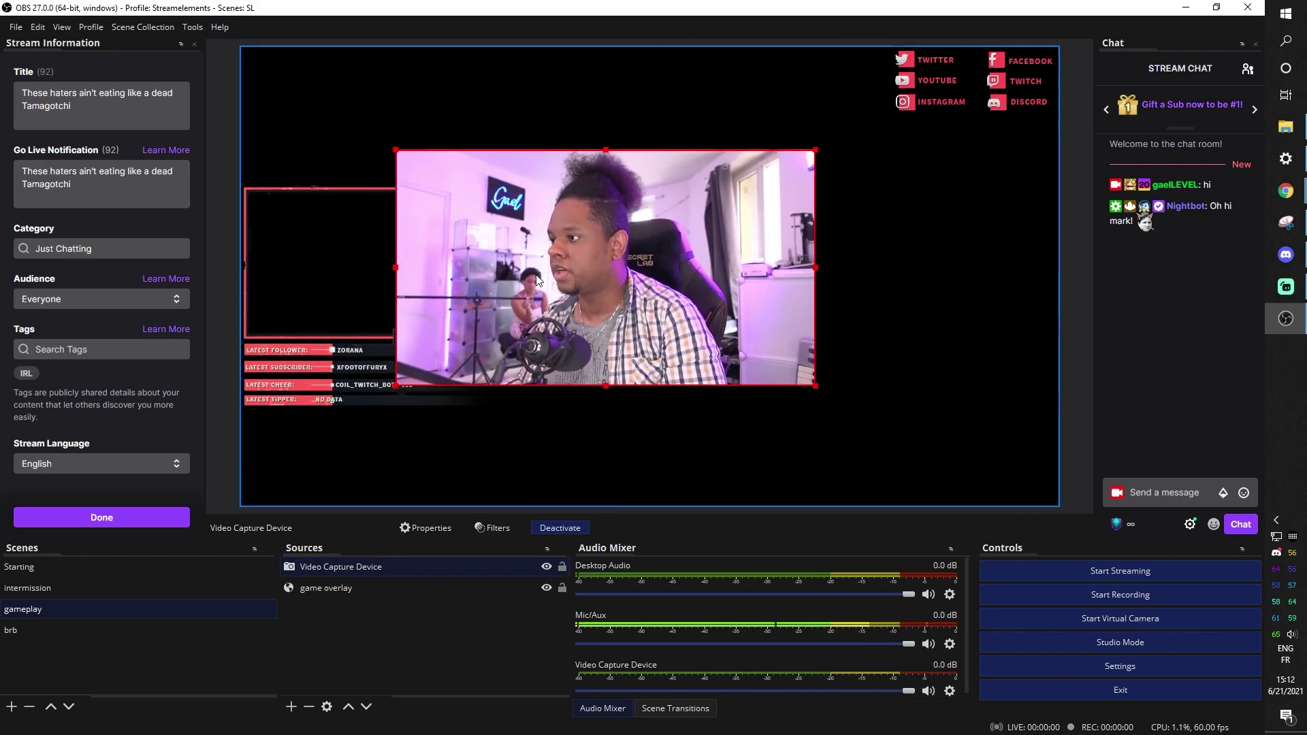
right_click(540, 269)
mouse_move(572, 302)
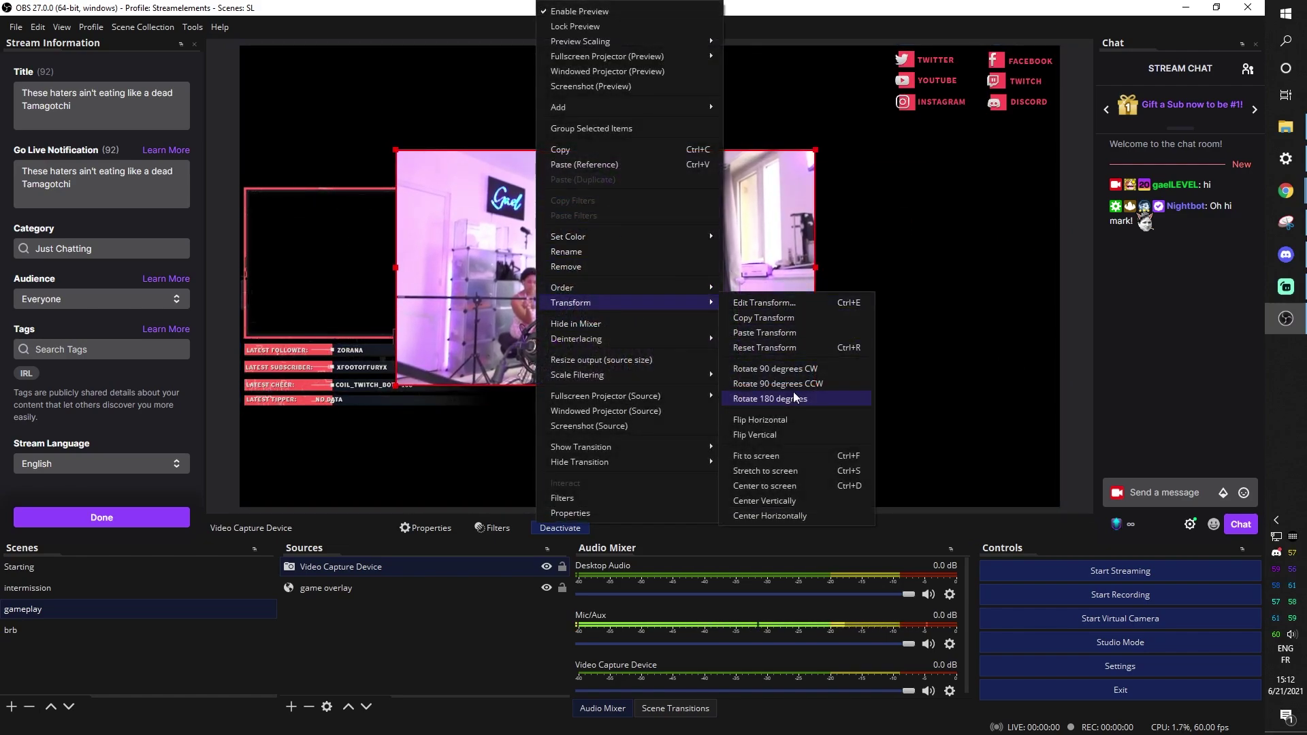
left_click(760, 420)
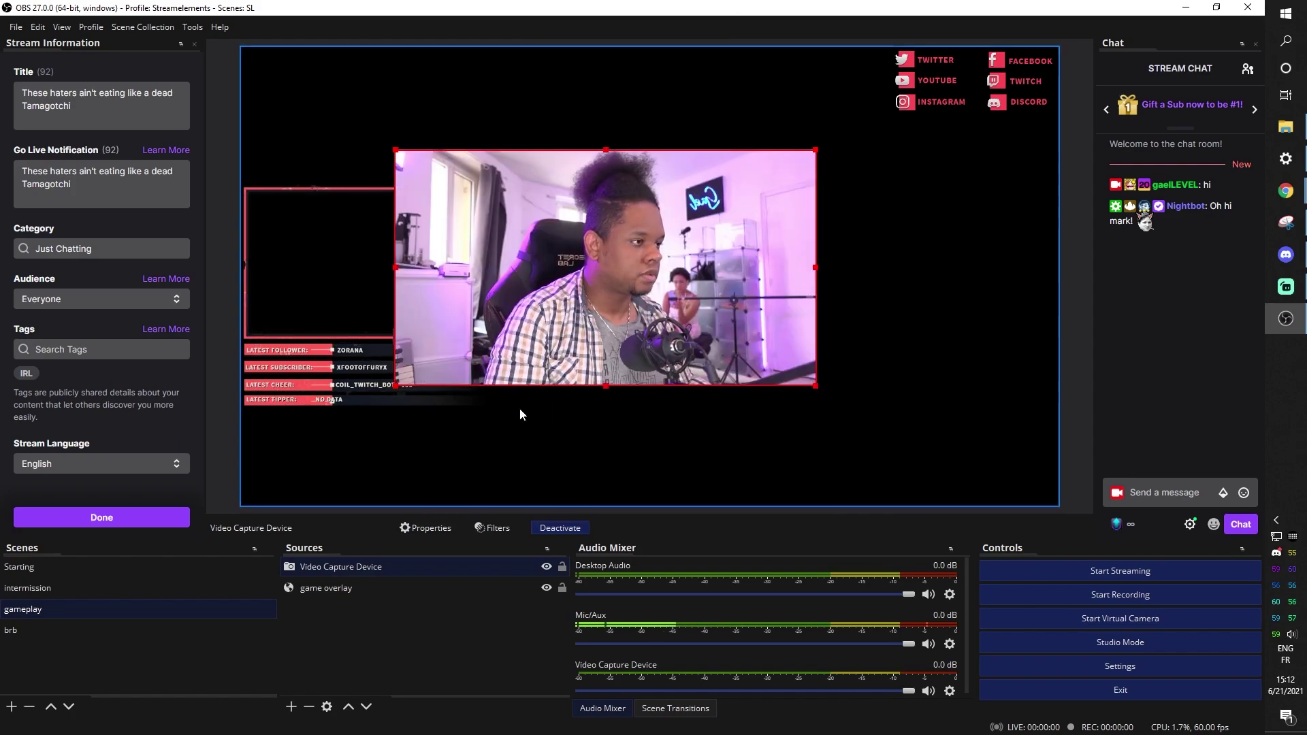
left_click_drag(520, 378, 361, 384)
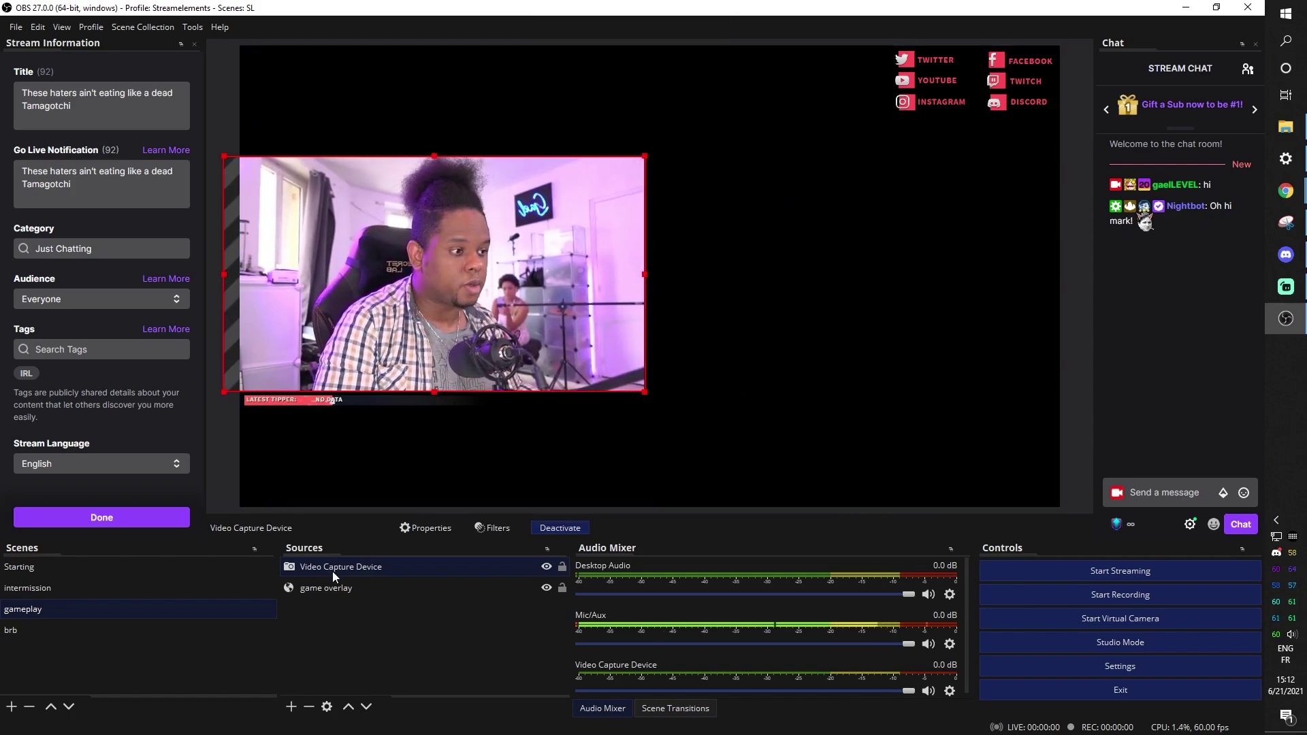
Put the game overlay in front and fit the webcam into its camera frame
left_click_drag(332, 569, 330, 606)
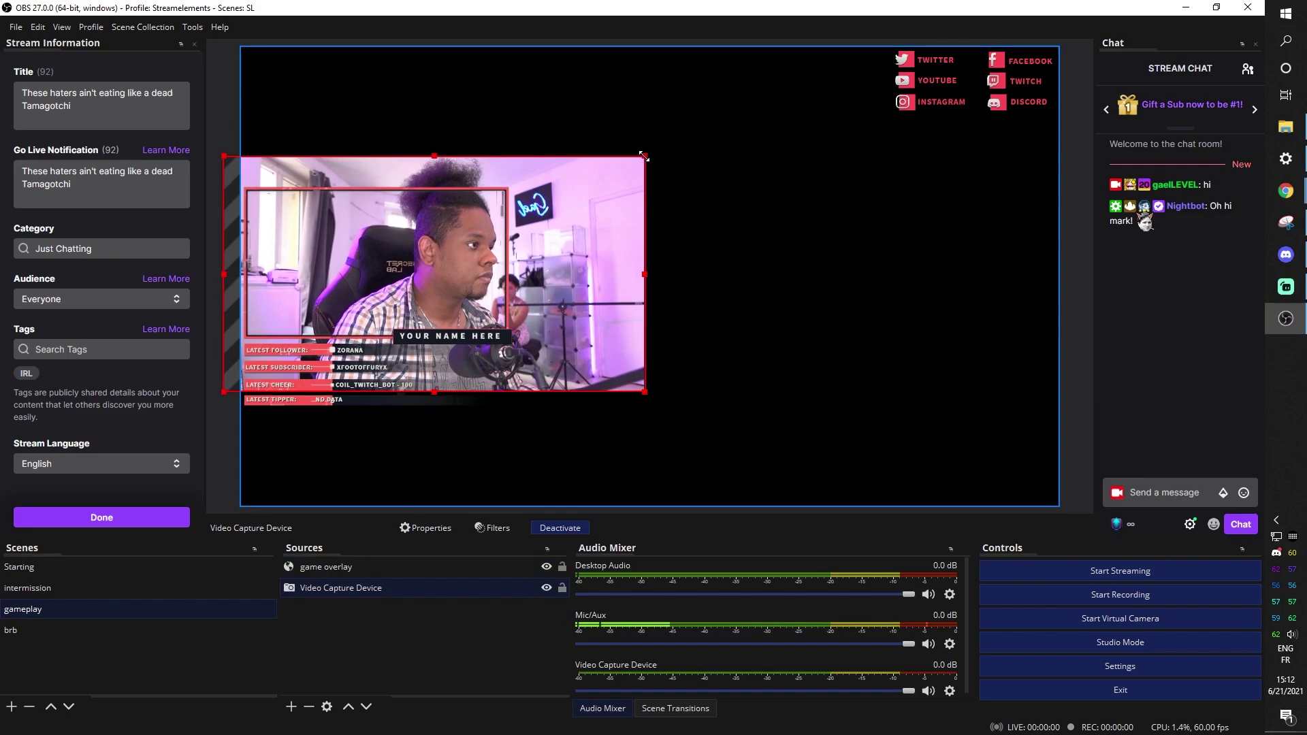
left_click_drag(644, 155, 501, 185)
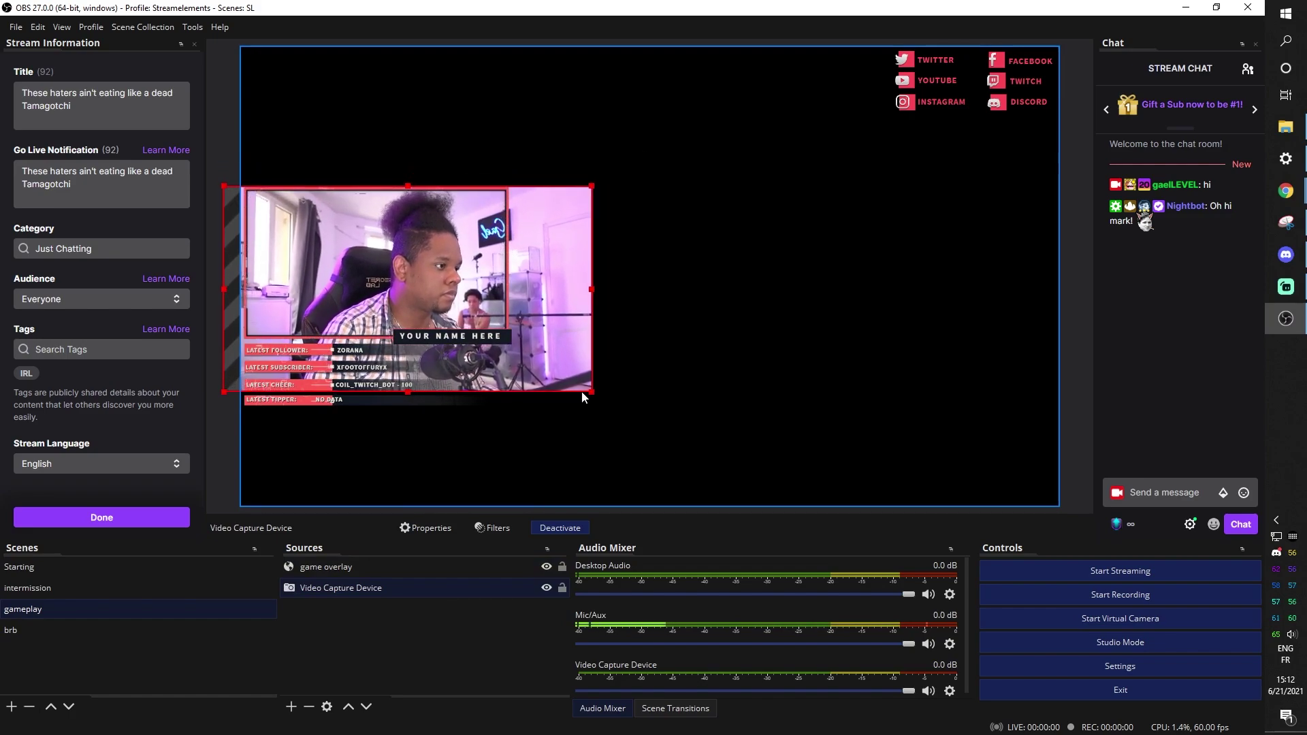
left_click_drag(584, 398, 512, 351)
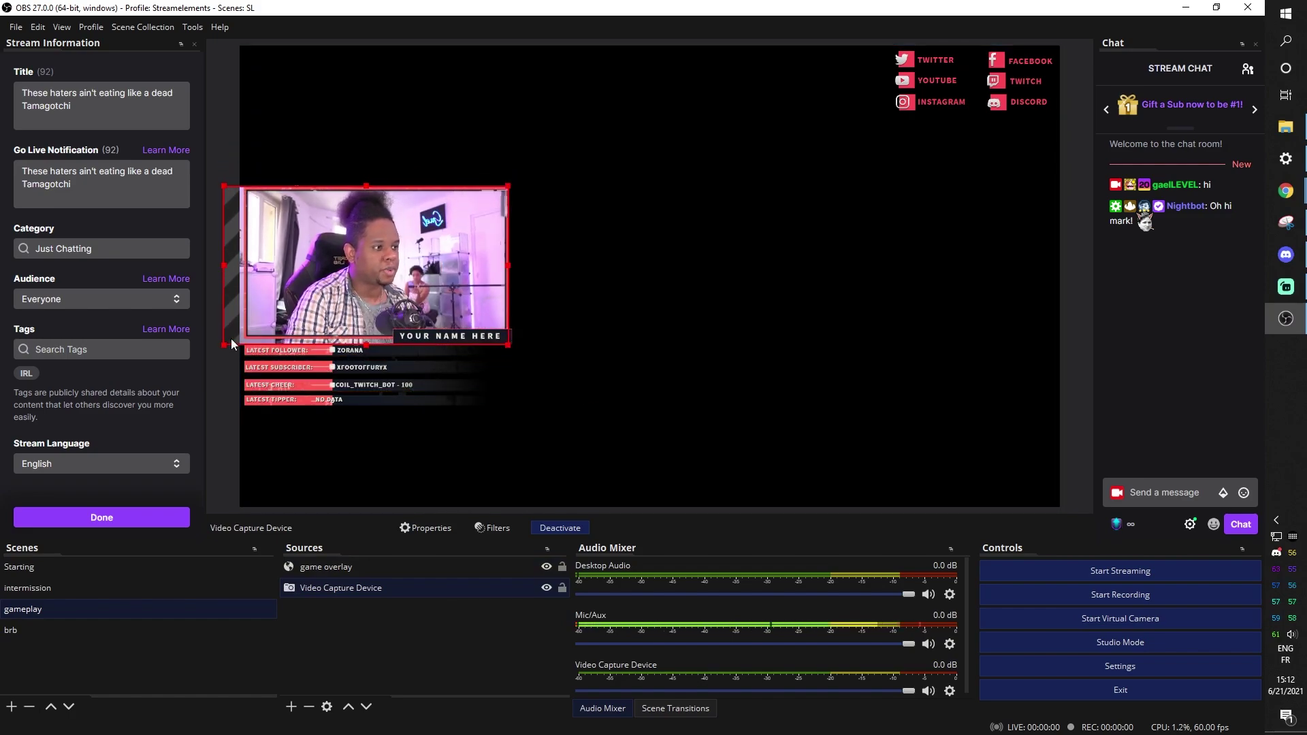
left_click_drag(223, 346, 247, 339)
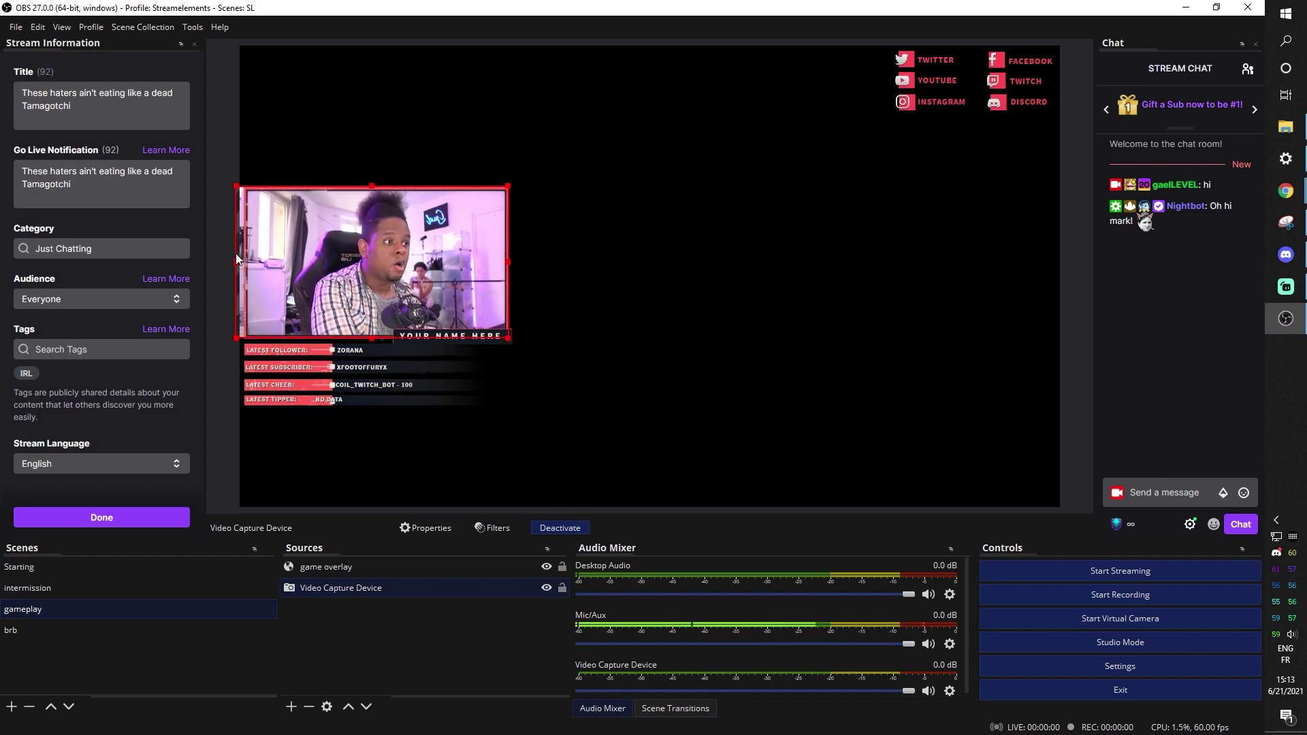
left_click_drag(236, 259, 245, 262)
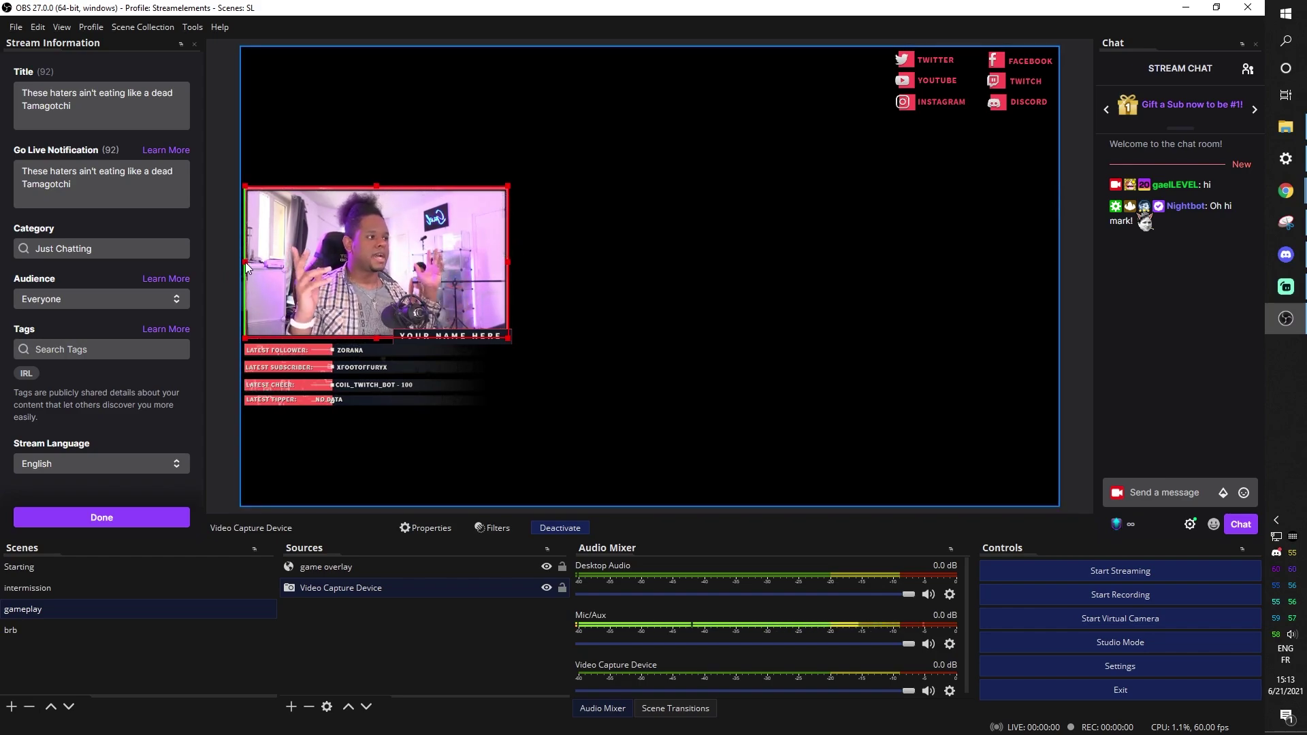
left_click(307, 664)
left_click(290, 706)
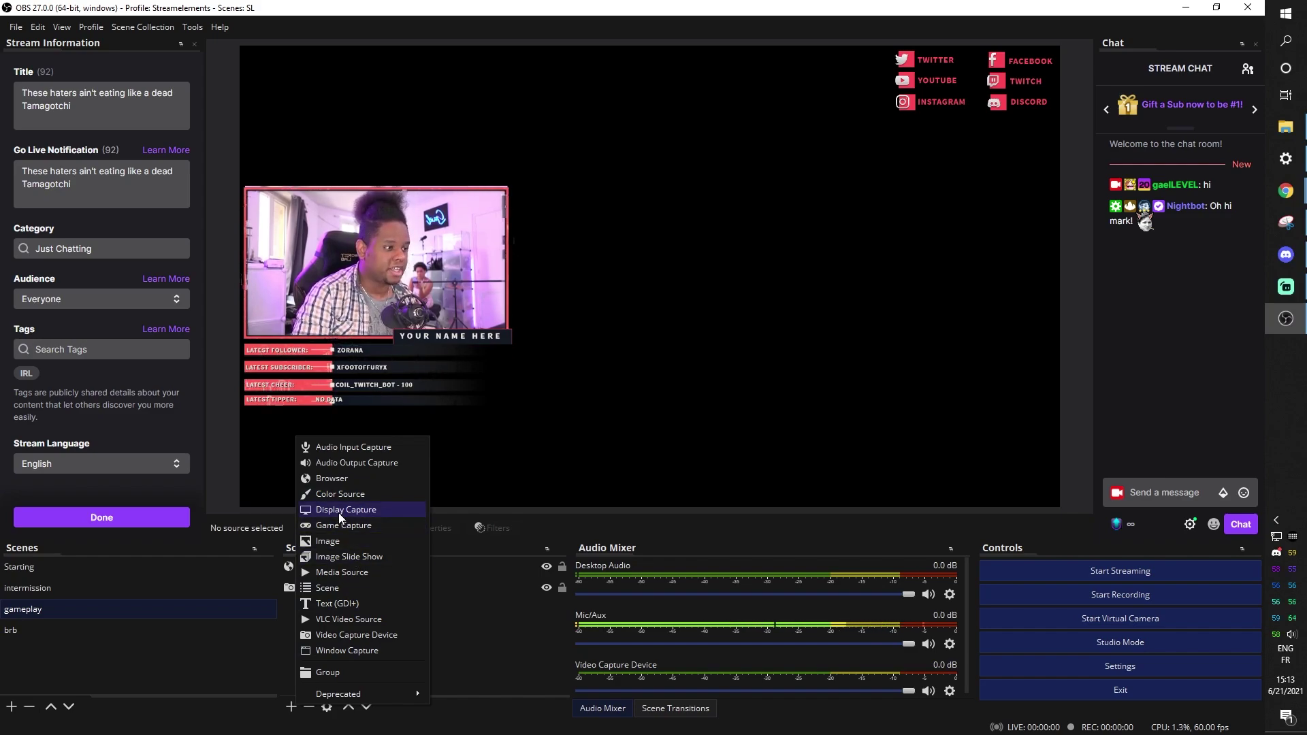
Add the existing gameplay Media Source and drag it to the bottom, beneath the webcam and game overlay
left_click(341, 572)
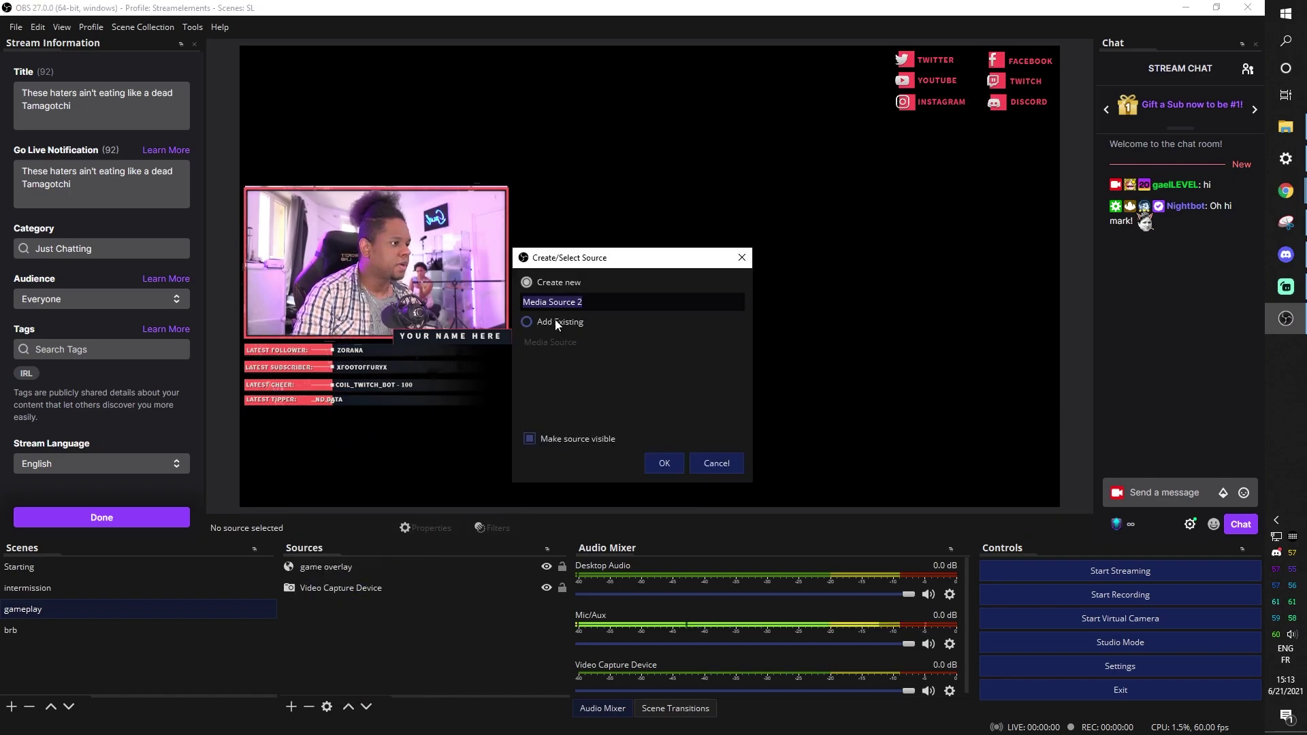
left_click(665, 465)
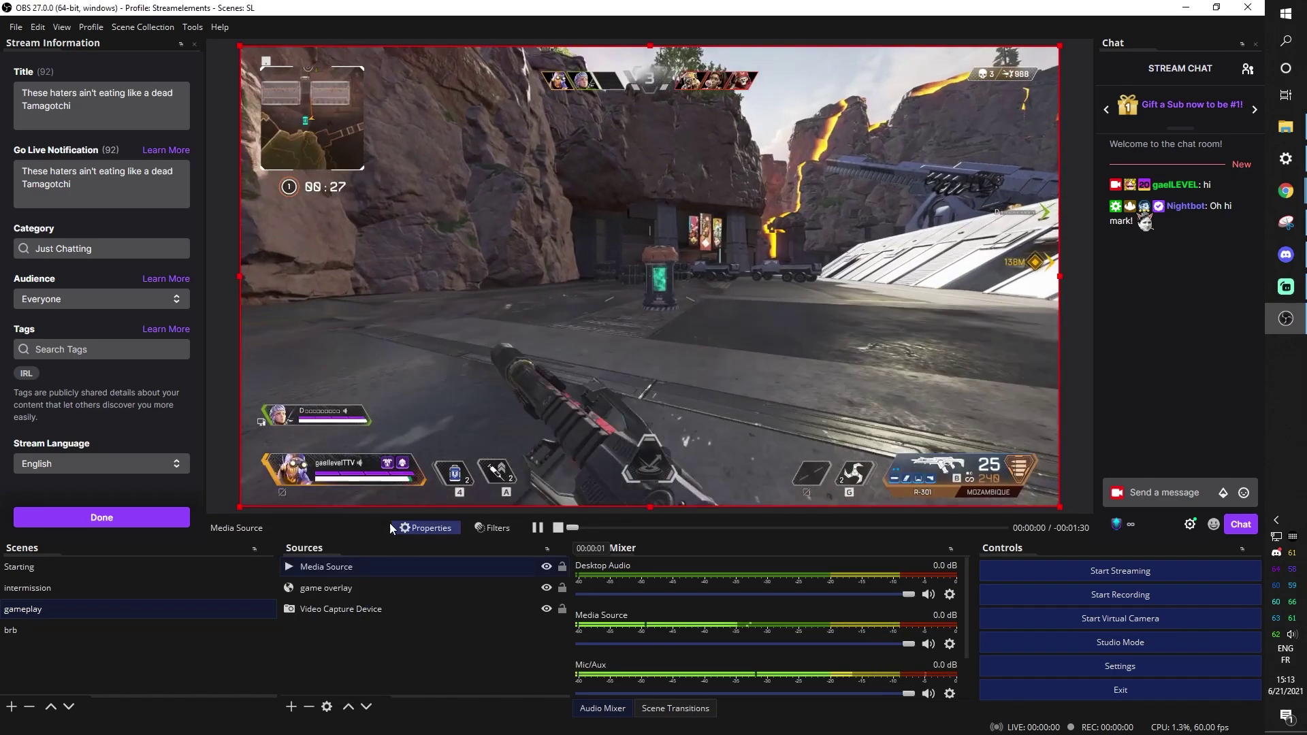
left_click_drag(350, 566, 344, 626)
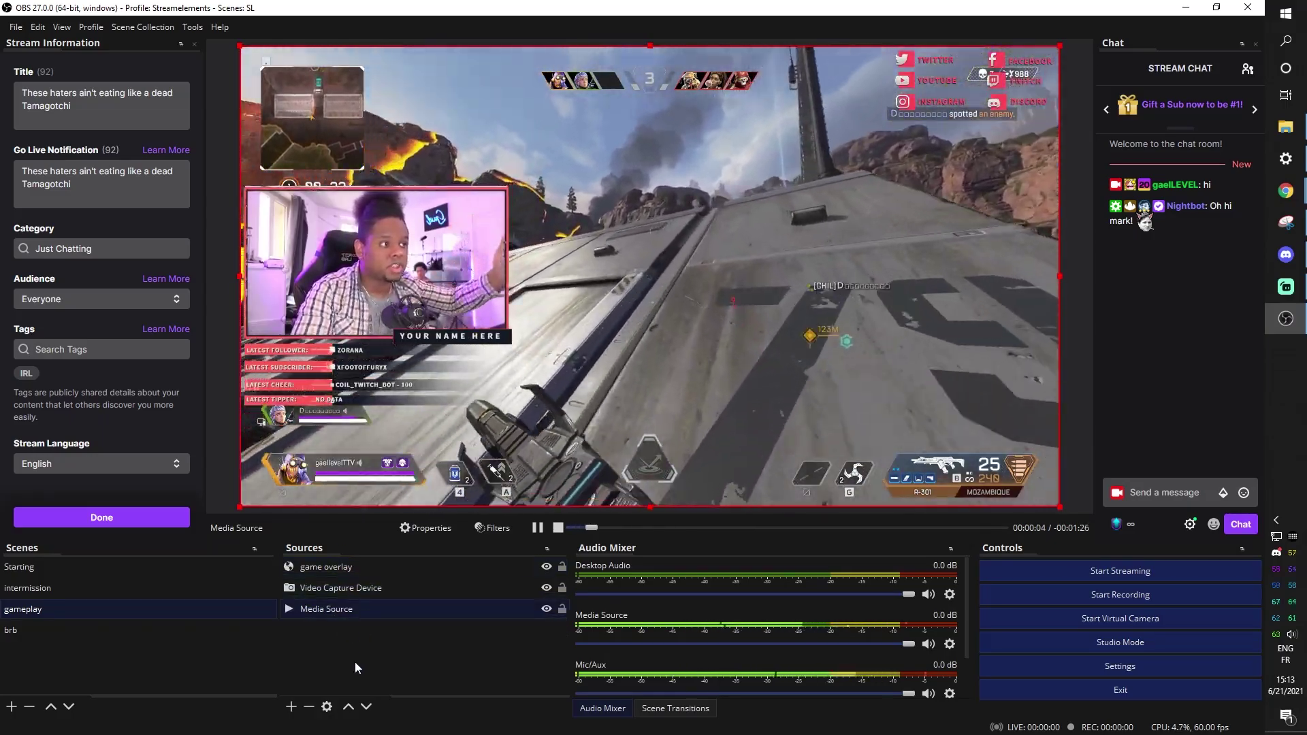
key("Up")
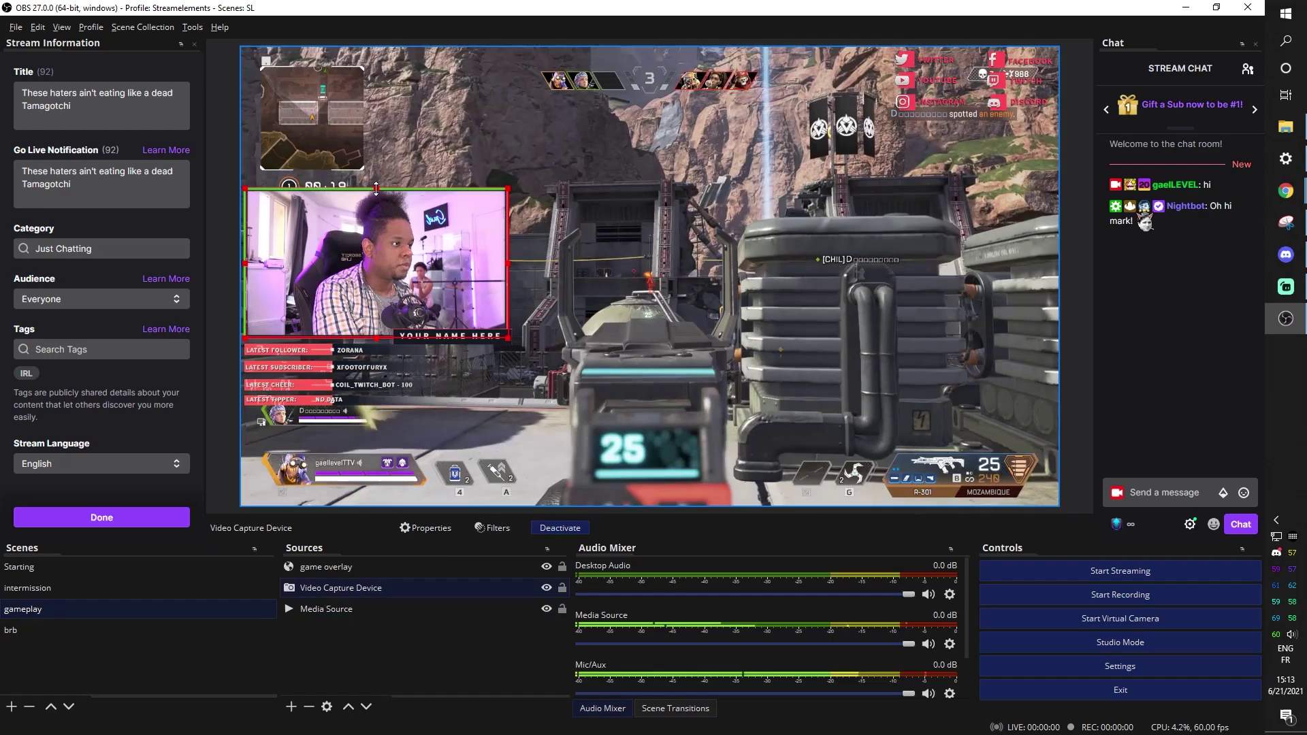
left_click(358, 508)
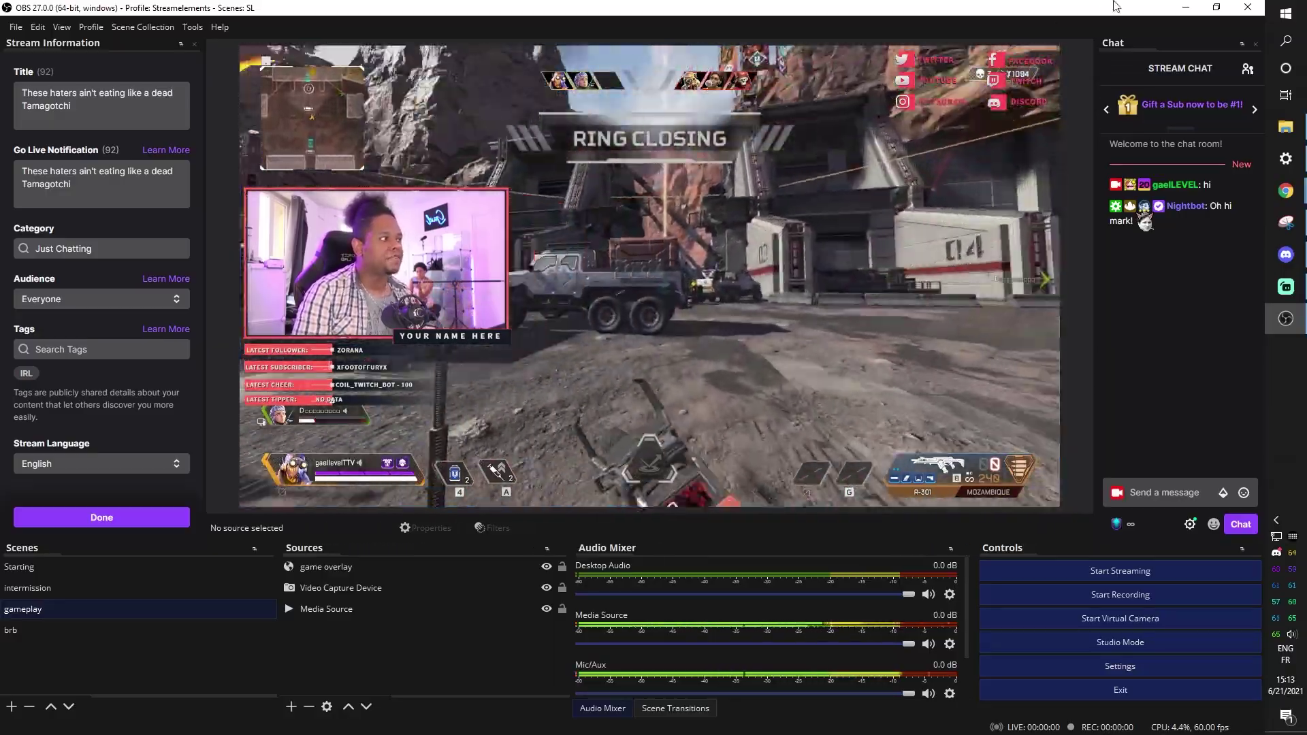
left_click(903, 102)
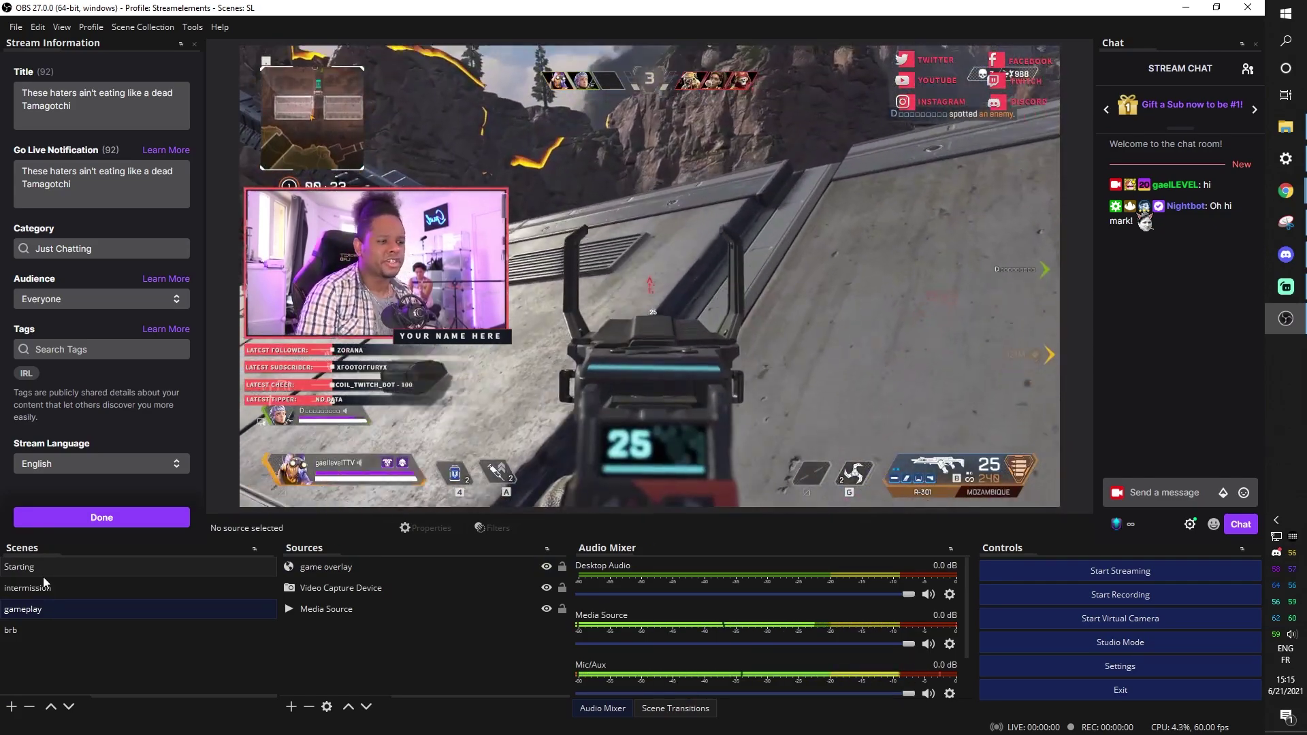
left_click(43, 576)
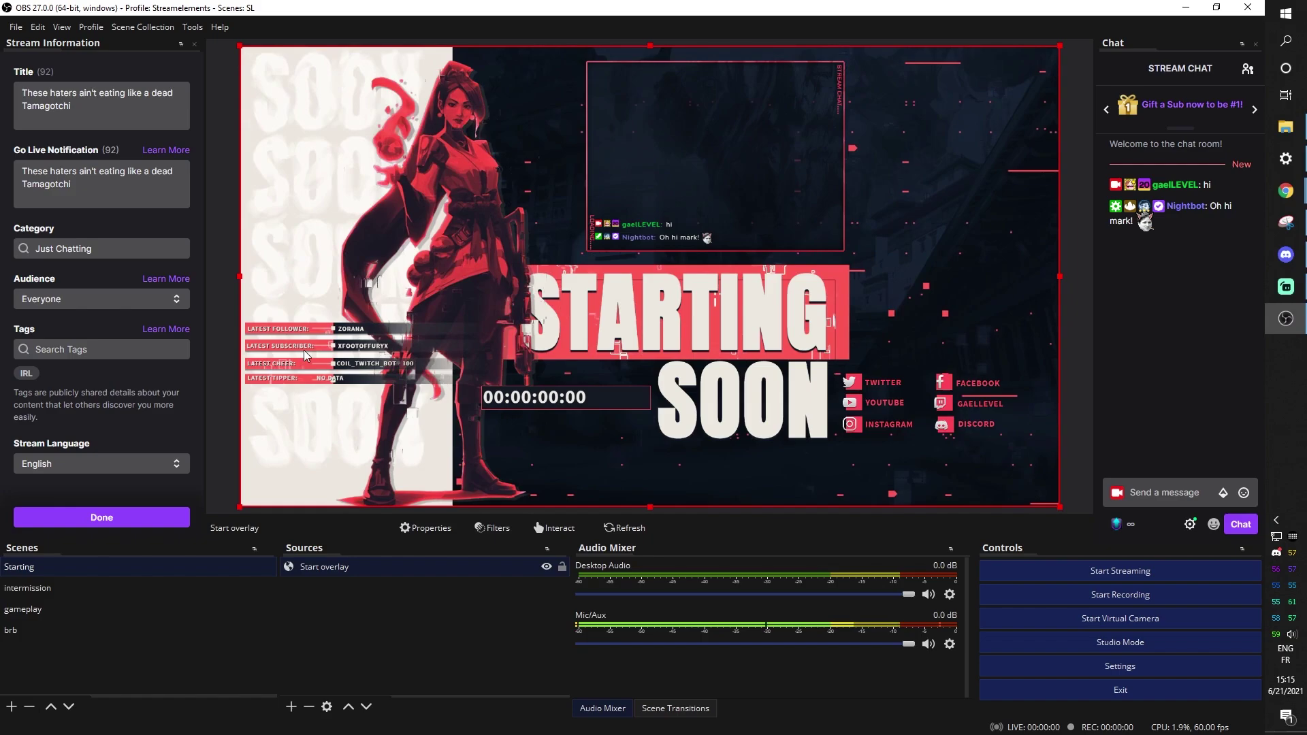
left_click(22, 589)
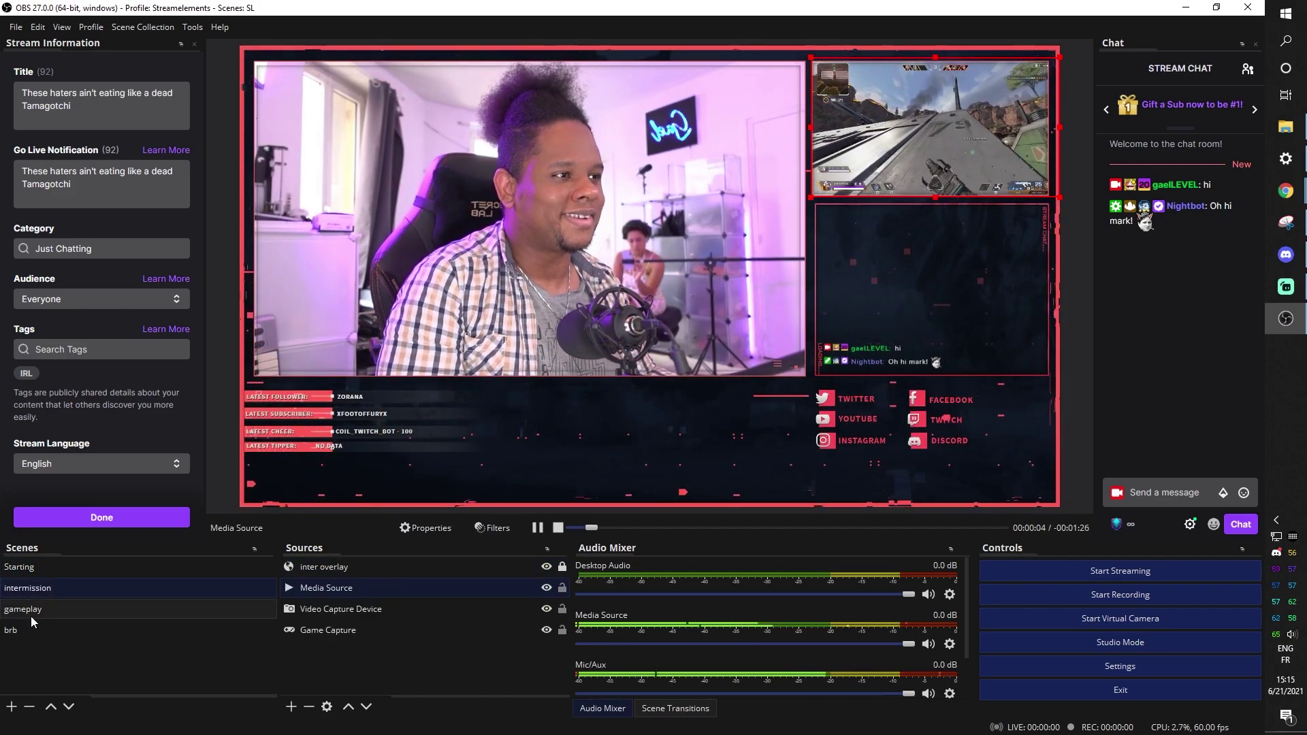
left_click(26, 617)
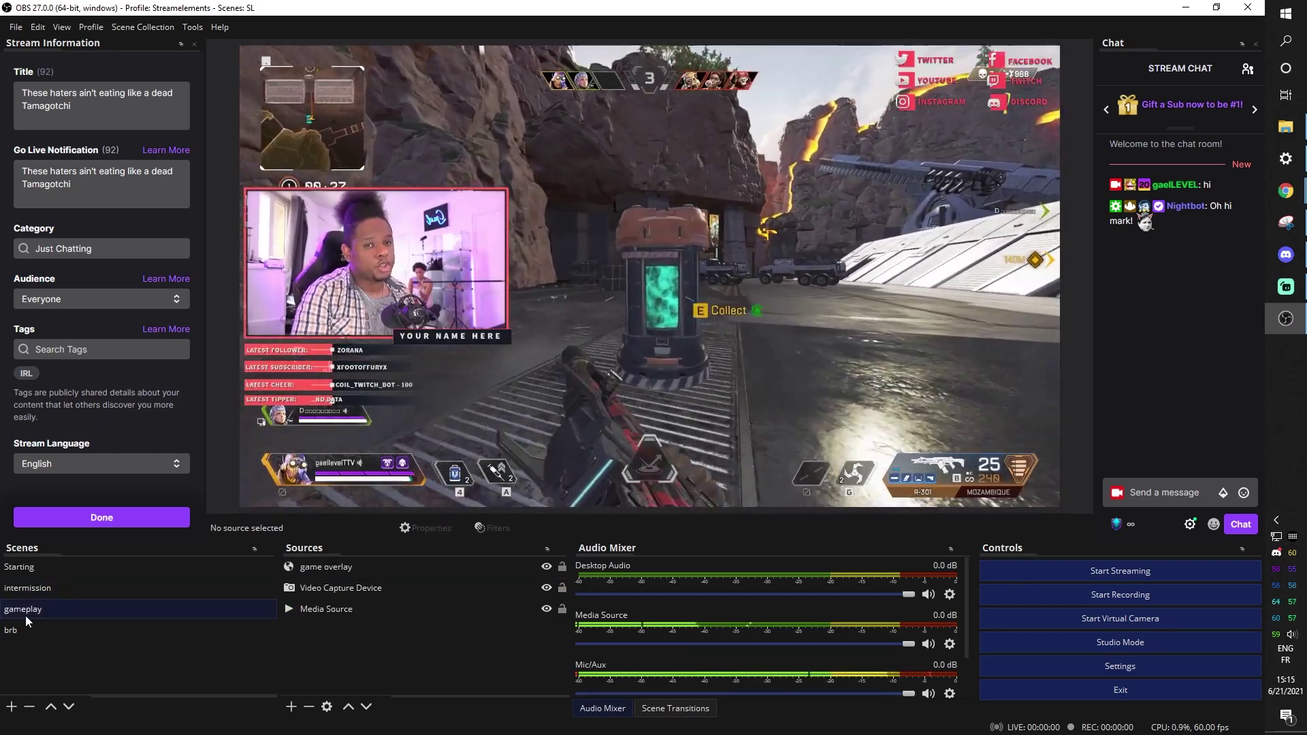